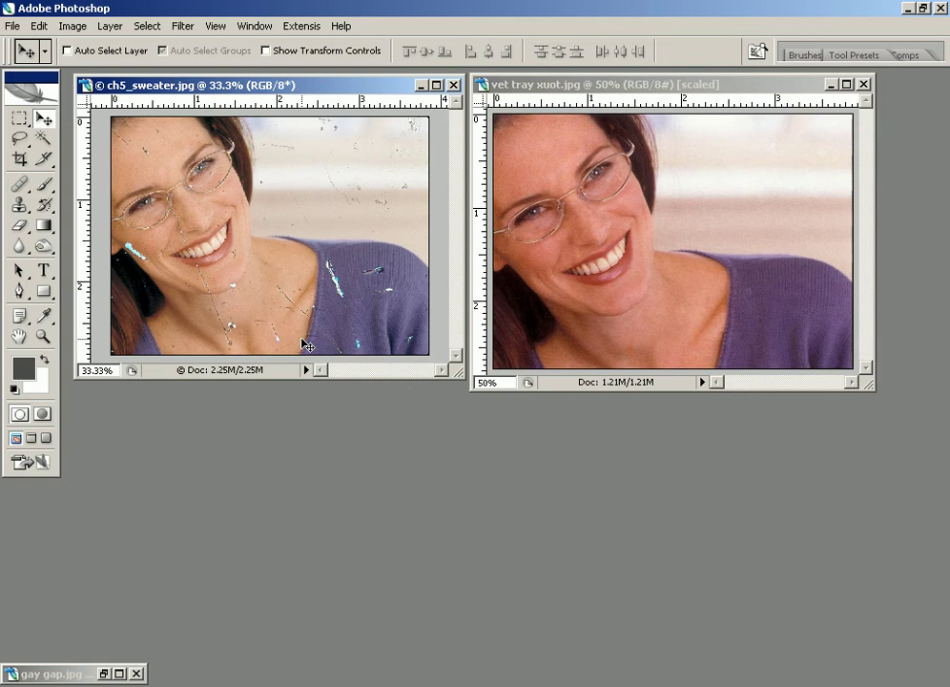
Restore the sepia gay gap.jpg photo and close its window
click(104, 673)
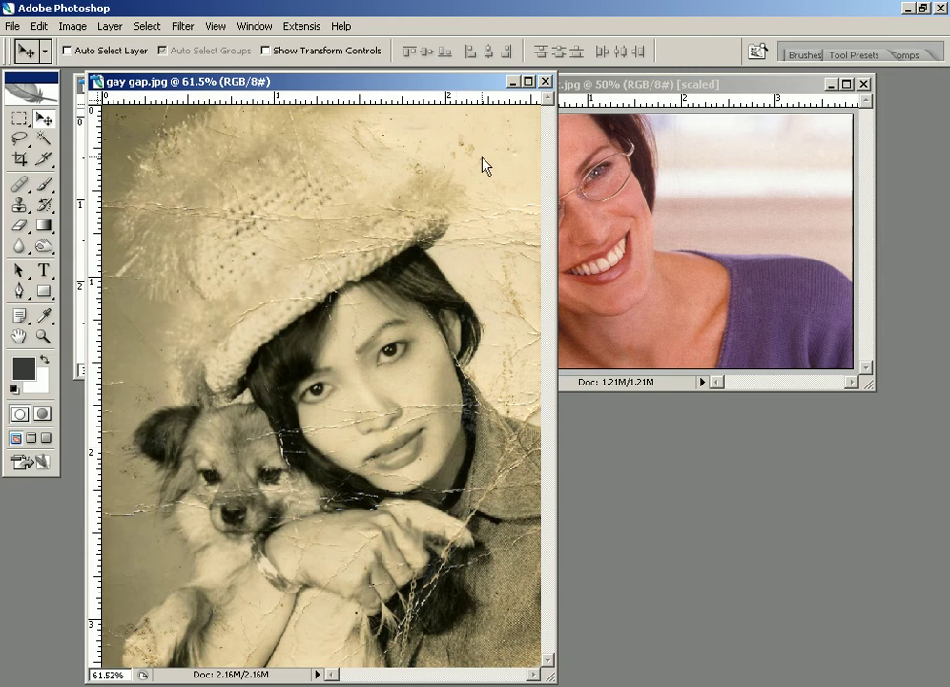
click(544, 82)
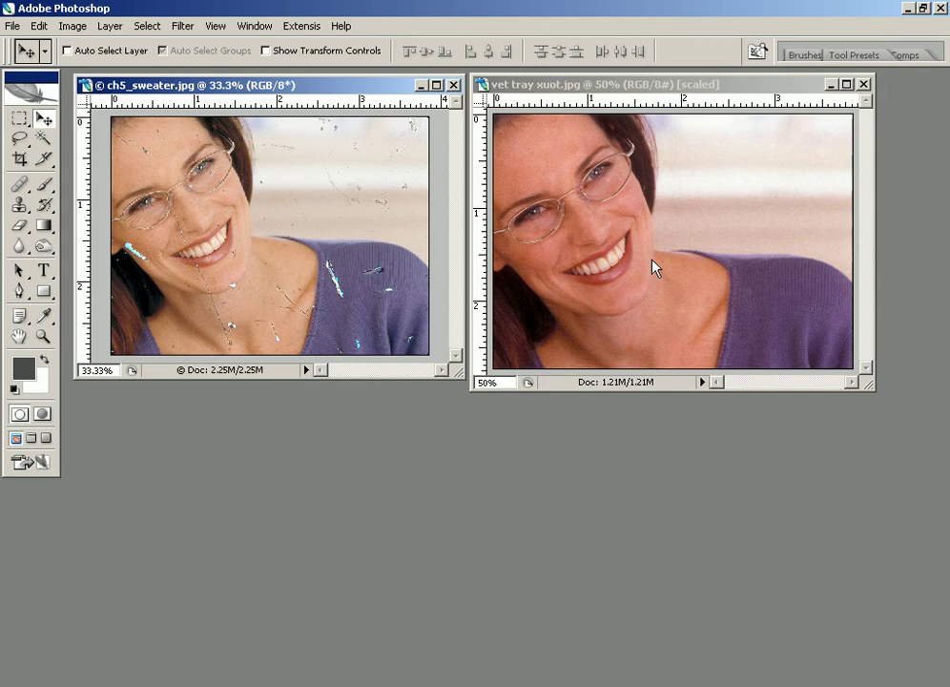
Close the vet tray xuot copy, maximize ch5_sweater.jpg and zoom to 66.7%
click(863, 84)
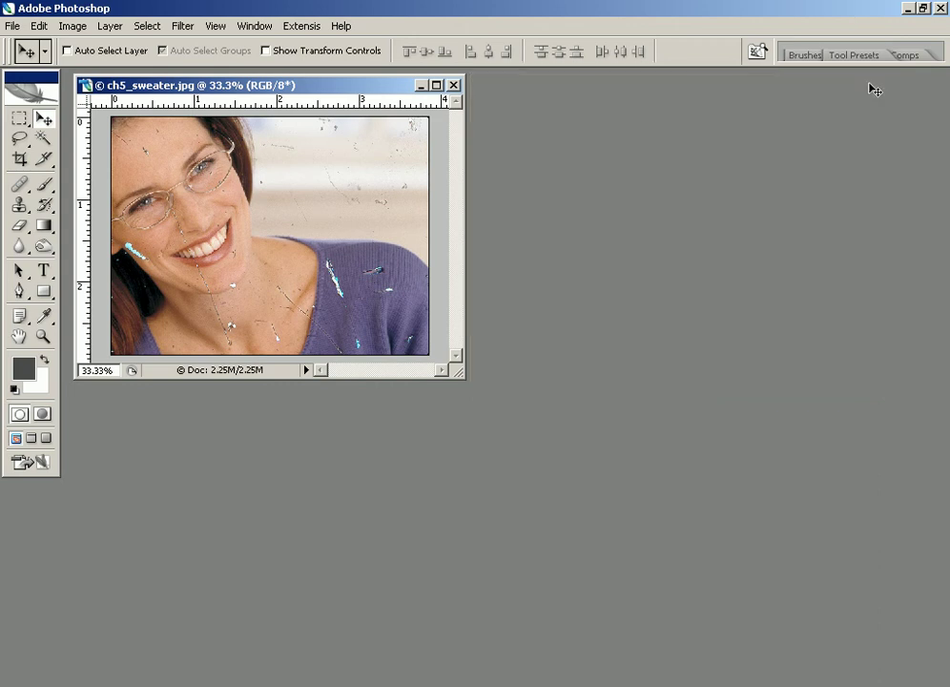
click(435, 84)
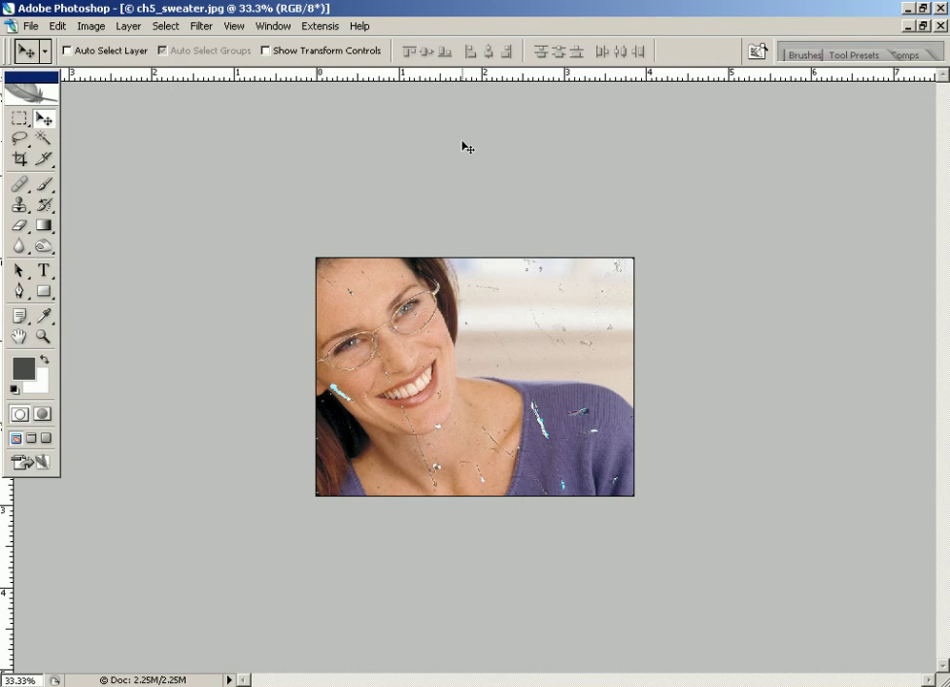
click(509, 319)
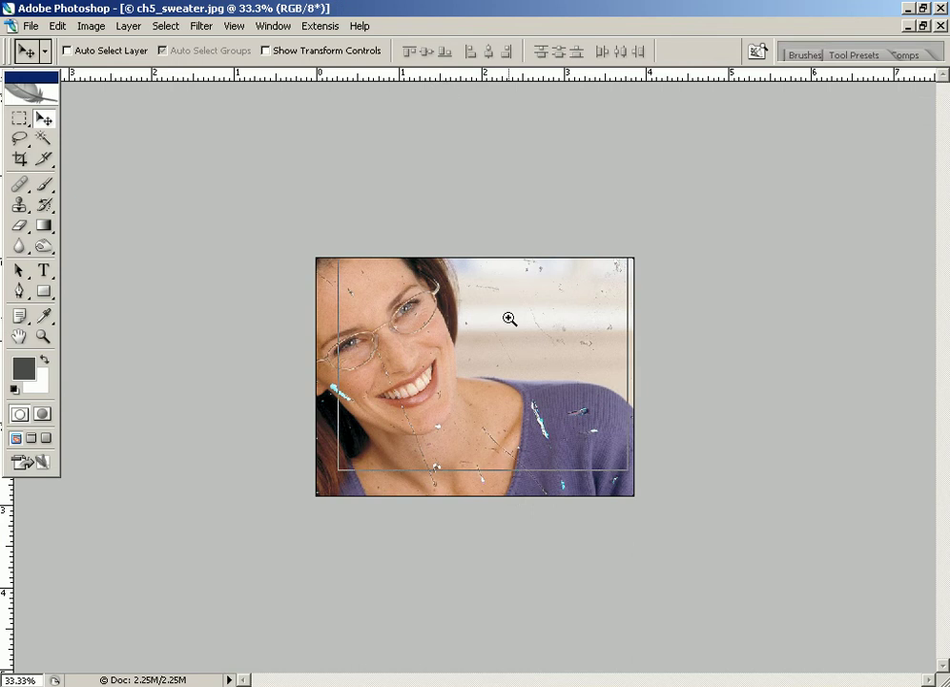
click(509, 318)
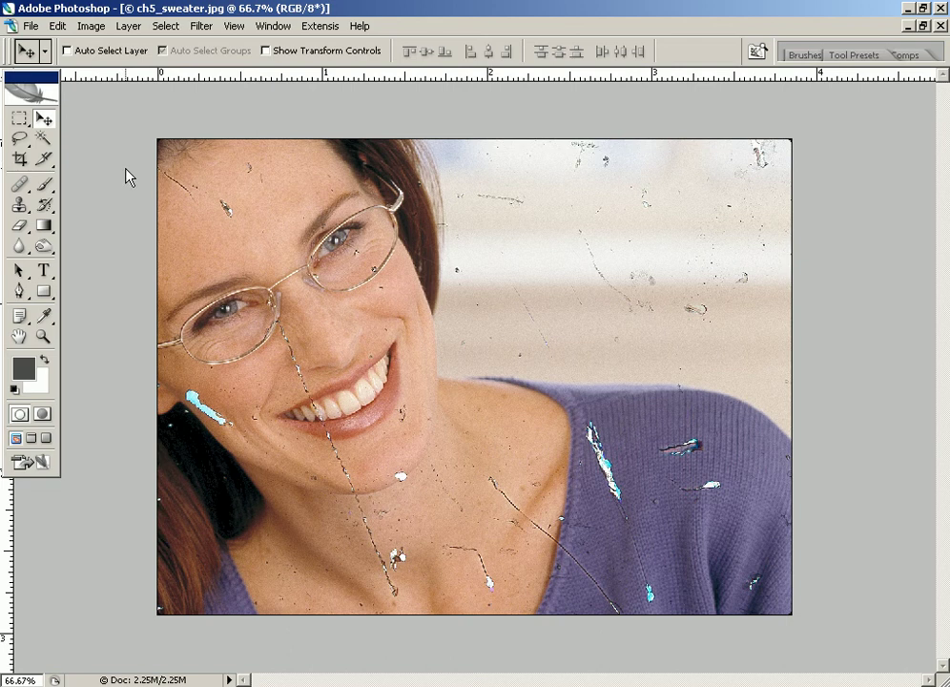
Choose the Patch Tool and zoom to 300% on the forehead
click(18, 185)
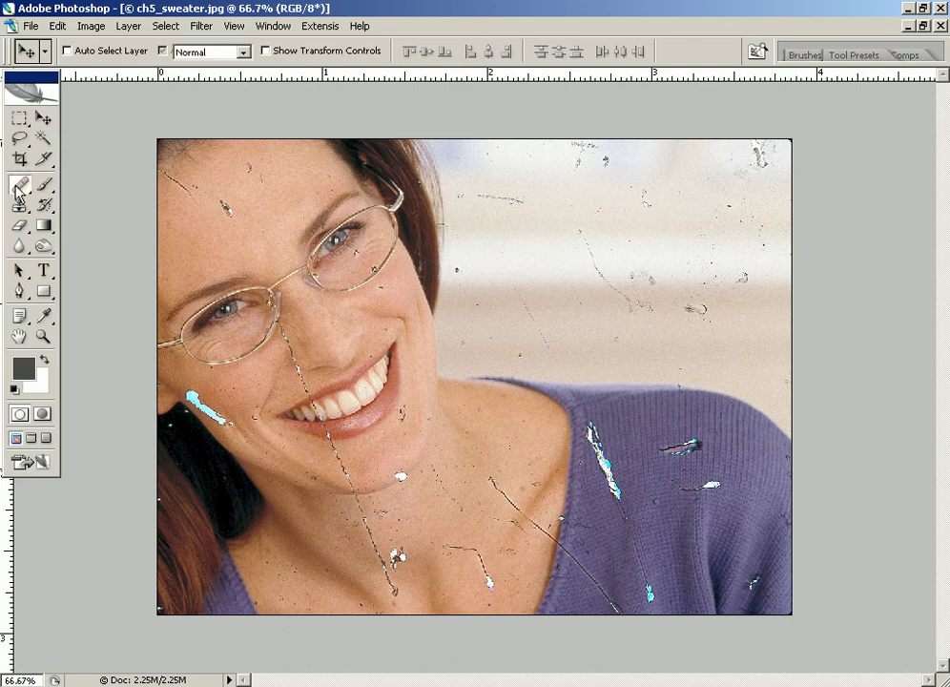
drag(18, 189, 92, 222)
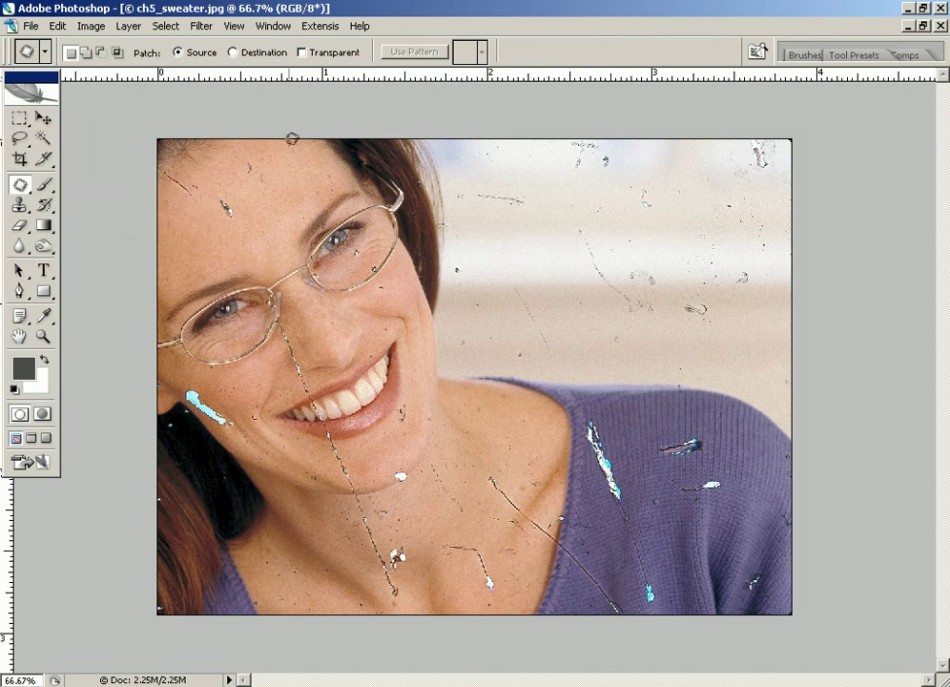
drag(288, 140, 269, 156)
drag(127, 261, 291, 140)
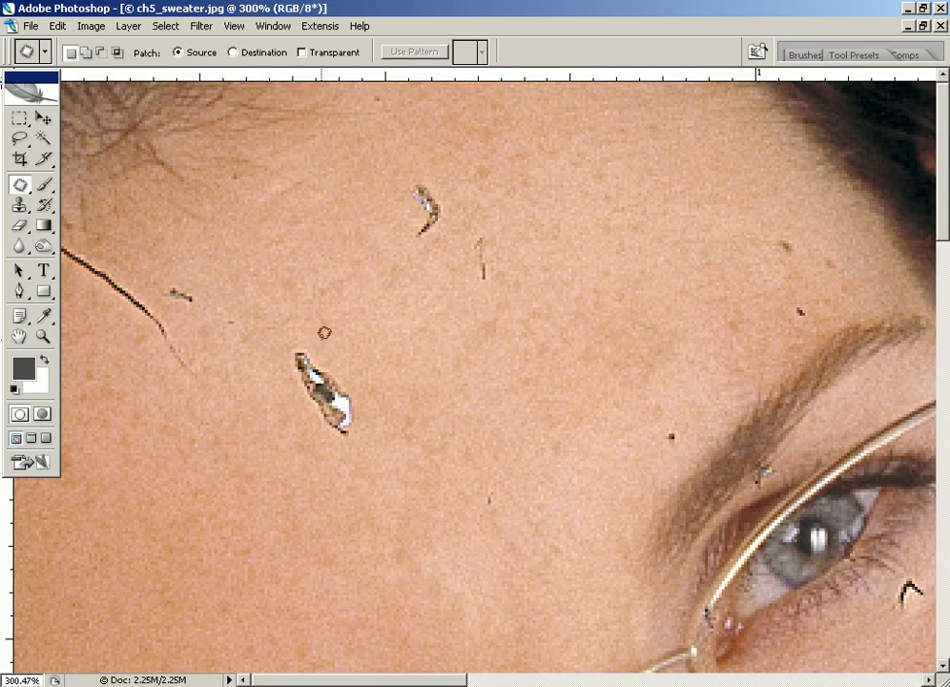
Patch the pale forehead blemish with nearby clean skin and select the small hair mark
mouse_move(309, 340)
mouse_down()
mouse_move(280, 354)
mouse_move(282, 413)
mouse_move(326, 458)
mouse_move(377, 447)
mouse_move(379, 391)
mouse_move(322, 330)
mouse_up()
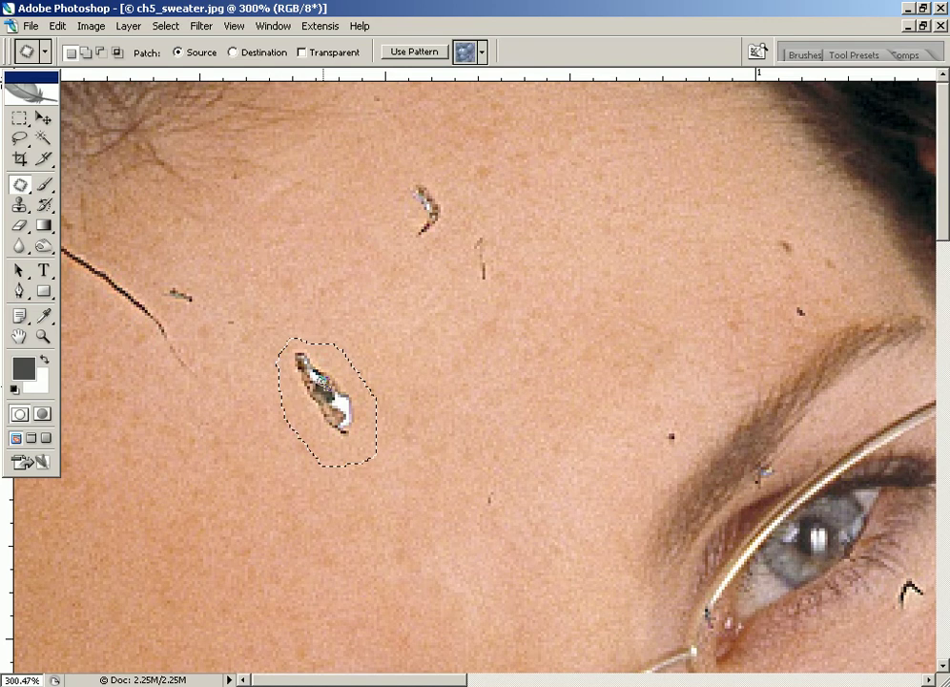
drag(323, 390, 247, 452)
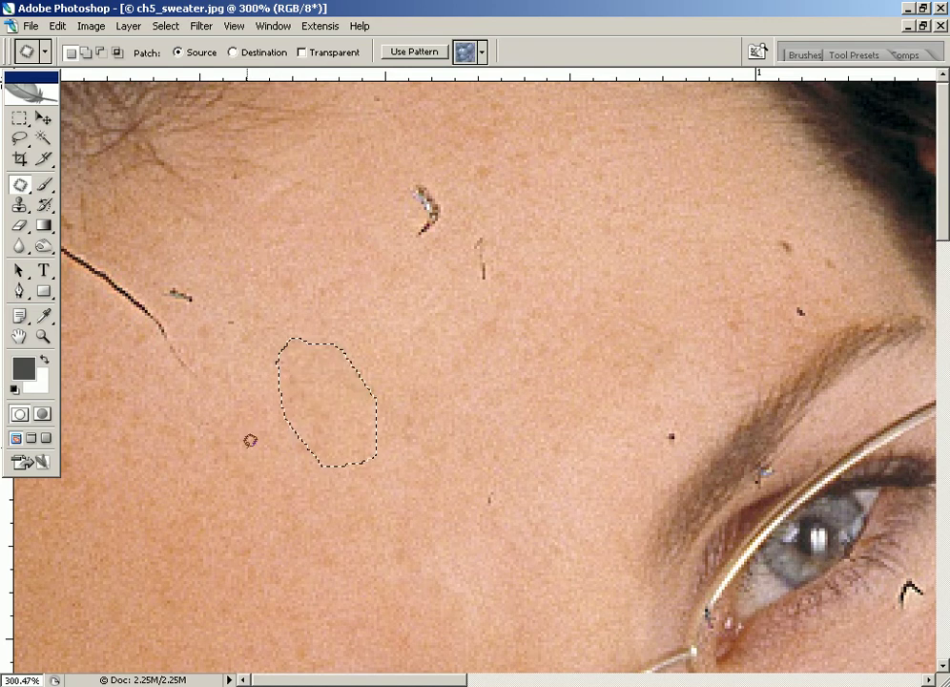
click(440, 335)
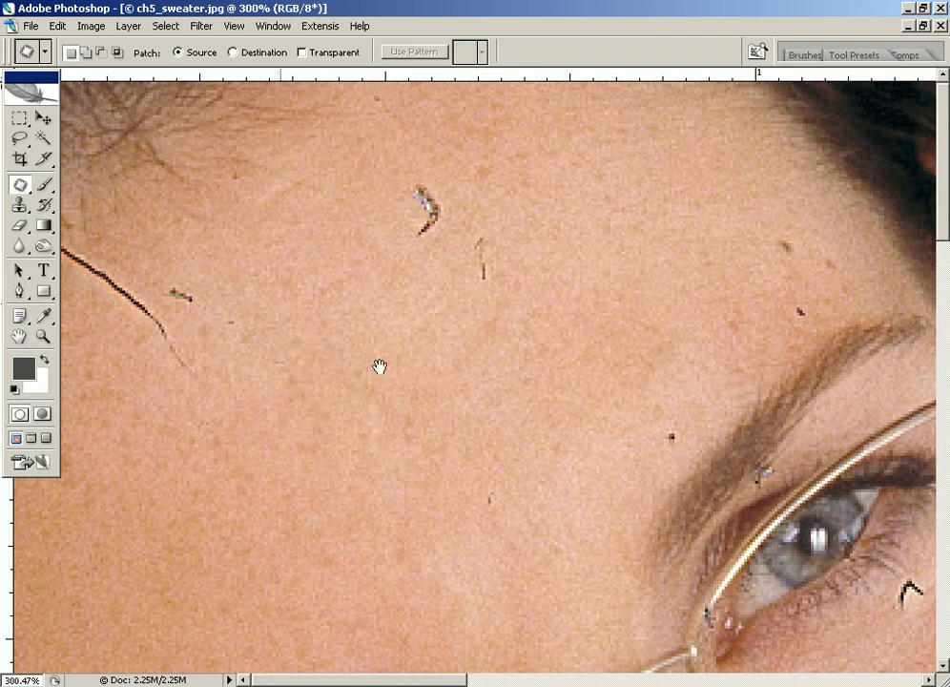
key(Tab)
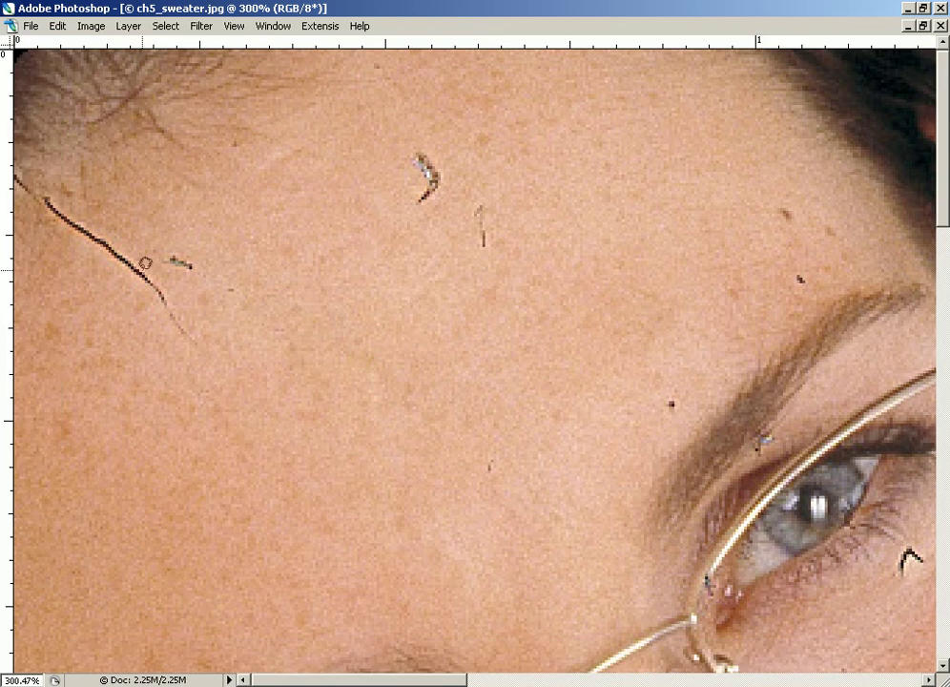
drag(187, 246, 273, 301)
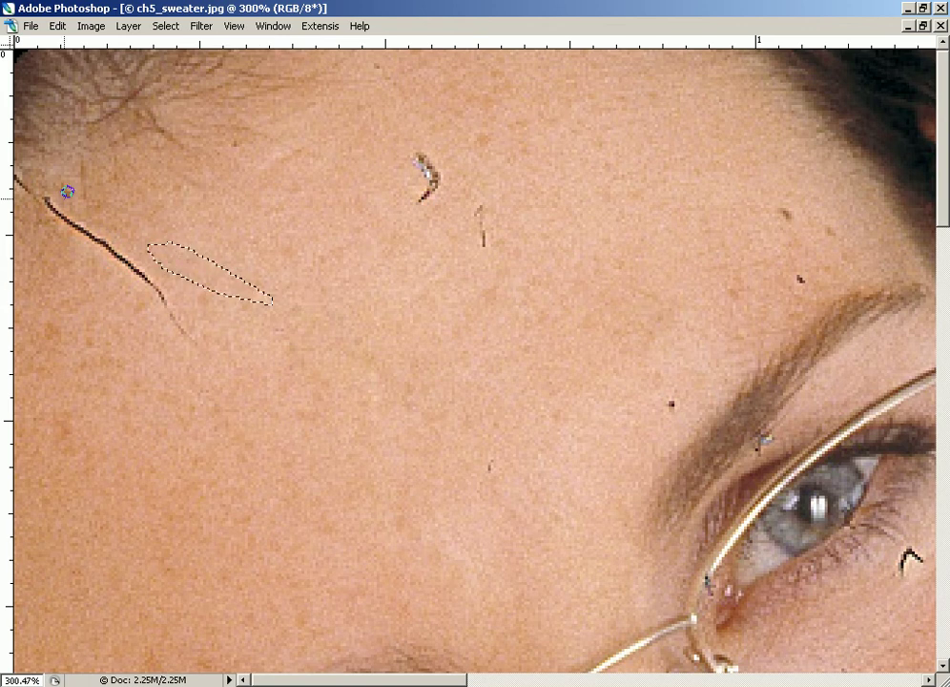
key(ctrl+d)
Select the dark forehead wrinkle line and paint over it with the Healing Brush
drag(38, 187, 167, 345)
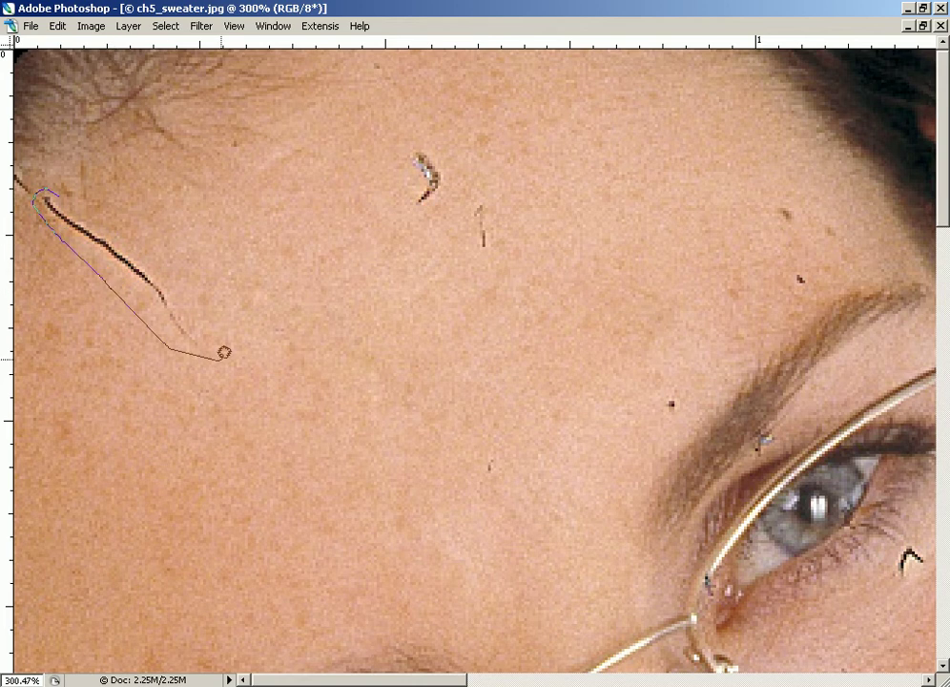
mouse_move(167, 345)
mouse_down()
mouse_move(103, 211)
mouse_move(73, 198)
mouse_up()
key(j)
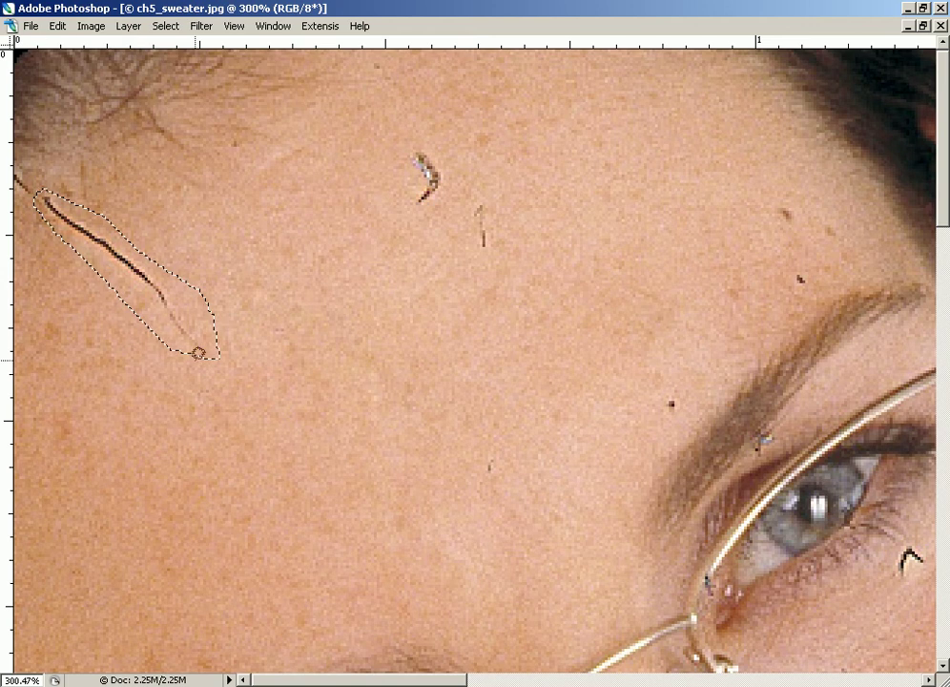
mouse_move(195, 349)
mouse_down()
mouse_move(122, 258)
mouse_move(301, 438)
mouse_move(275, 302)
mouse_move(203, 212)
mouse_move(169, 204)
mouse_move(315, 202)
mouse_up()
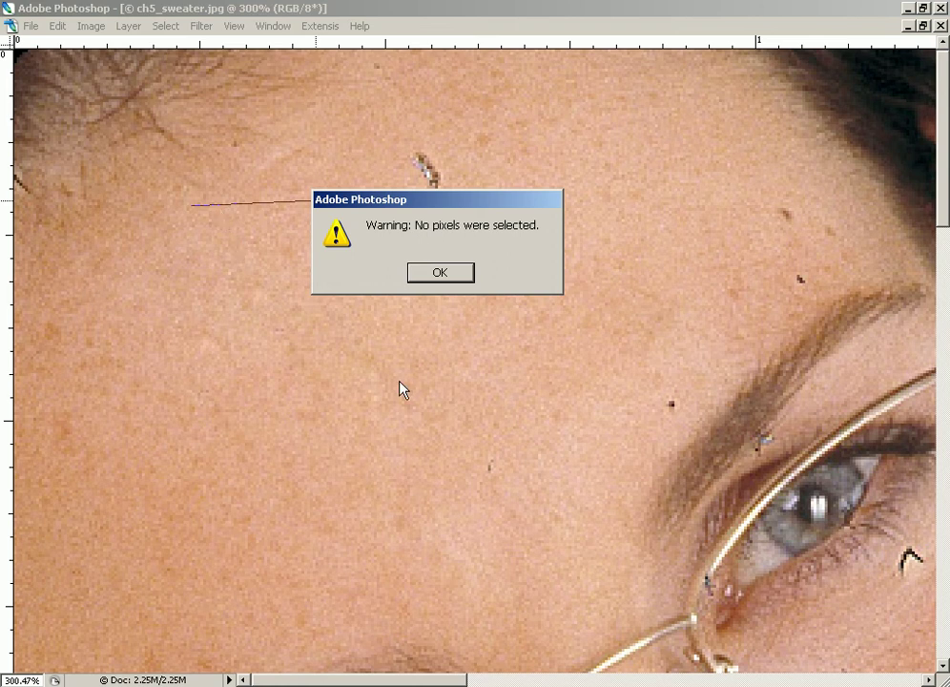
Dismiss the warning and patch the curved and line-shaped forehead blemishes with clean skin
click(438, 271)
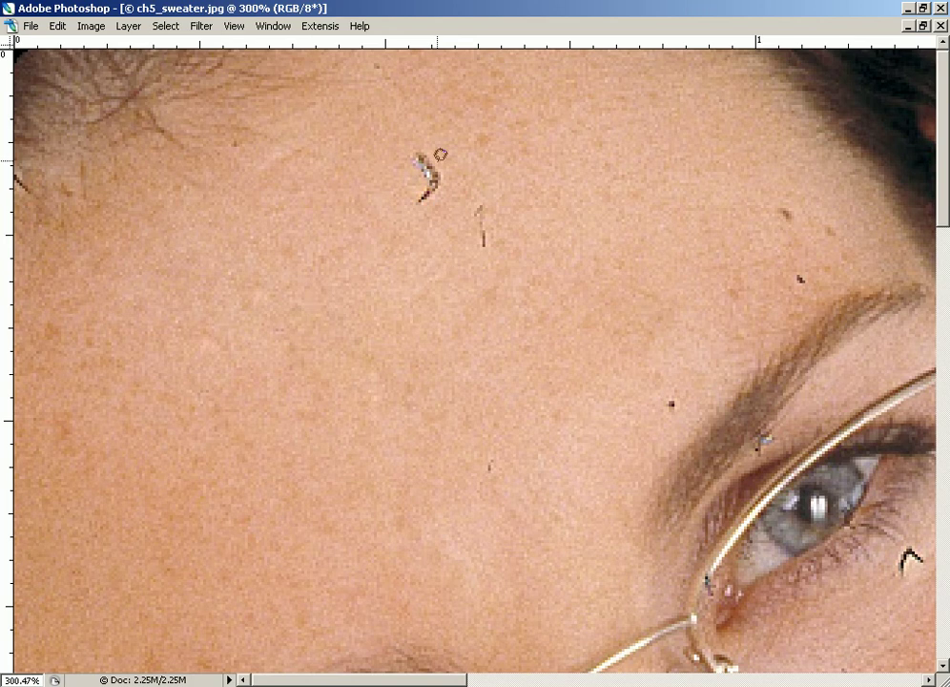
mouse_move(434, 143)
mouse_down()
mouse_move(440, 202)
mouse_move(345, 207)
mouse_up()
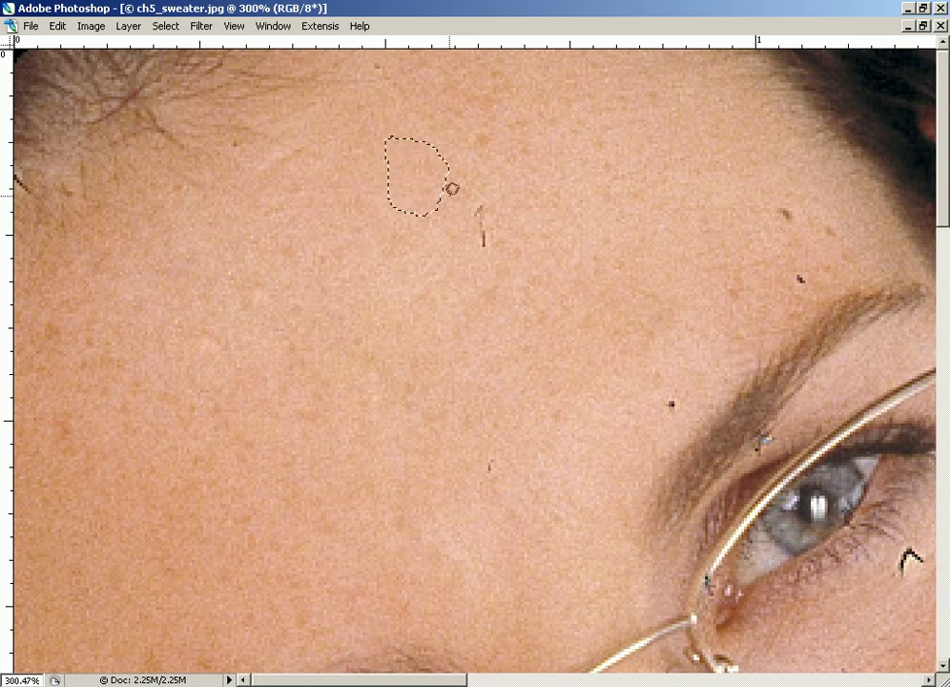
key(ctrl+d)
mouse_move(464, 183)
mouse_down()
mouse_move(495, 269)
mouse_move(492, 167)
mouse_move(494, 180)
mouse_move(407, 238)
mouse_up()
key(ctrl+d)
mouse_move(495, 434)
mouse_down()
mouse_move(472, 469)
mouse_move(531, 467)
mouse_move(497, 435)
mouse_move(482, 358)
mouse_up()
mouse_move(265, 276)
mouse_down()
mouse_move(246, 255)
mouse_move(181, 301)
mouse_move(271, 378)
mouse_move(307, 329)
mouse_move(246, 258)
mouse_up()
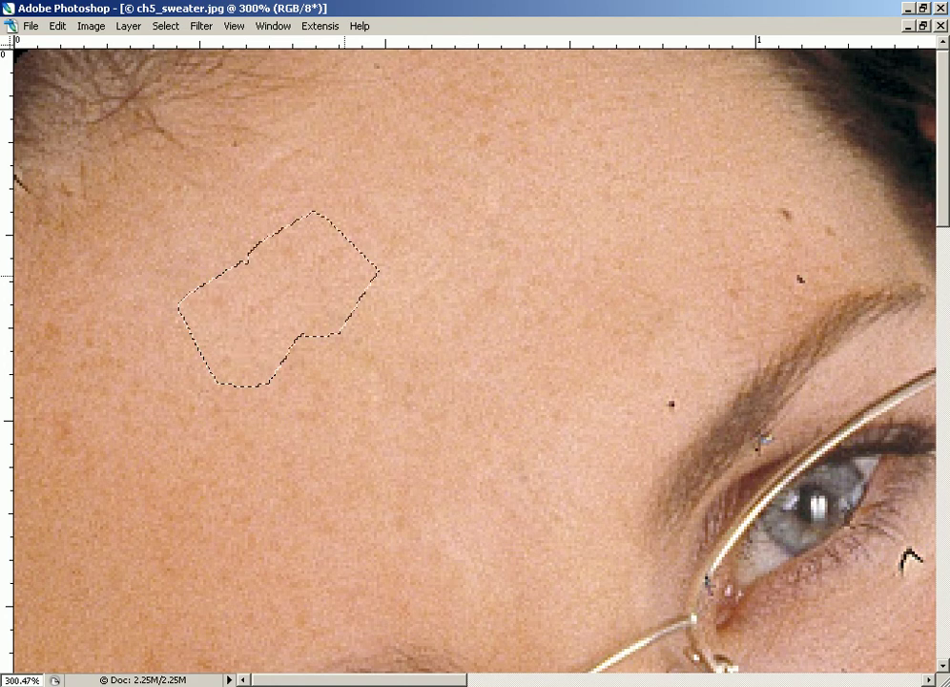
drag(276, 305, 439, 250)
key(ctrl+d)
Patch the small blemishes just above the eyebrow onto clean skin
drag(759, 348, 453, 332)
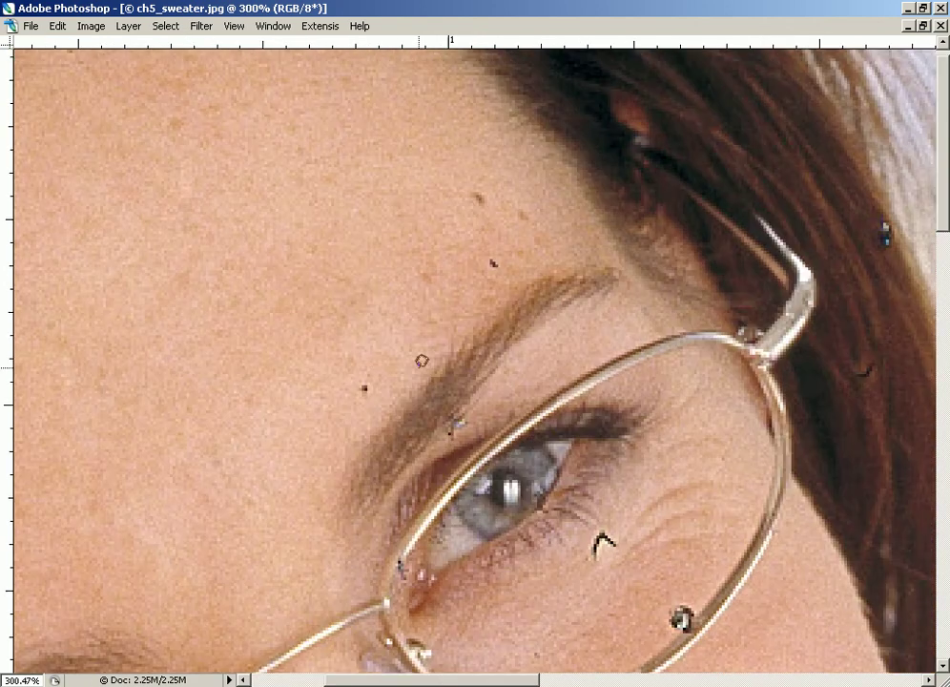
mouse_move(368, 365)
mouse_down()
mouse_move(400, 358)
mouse_move(309, 375)
mouse_up()
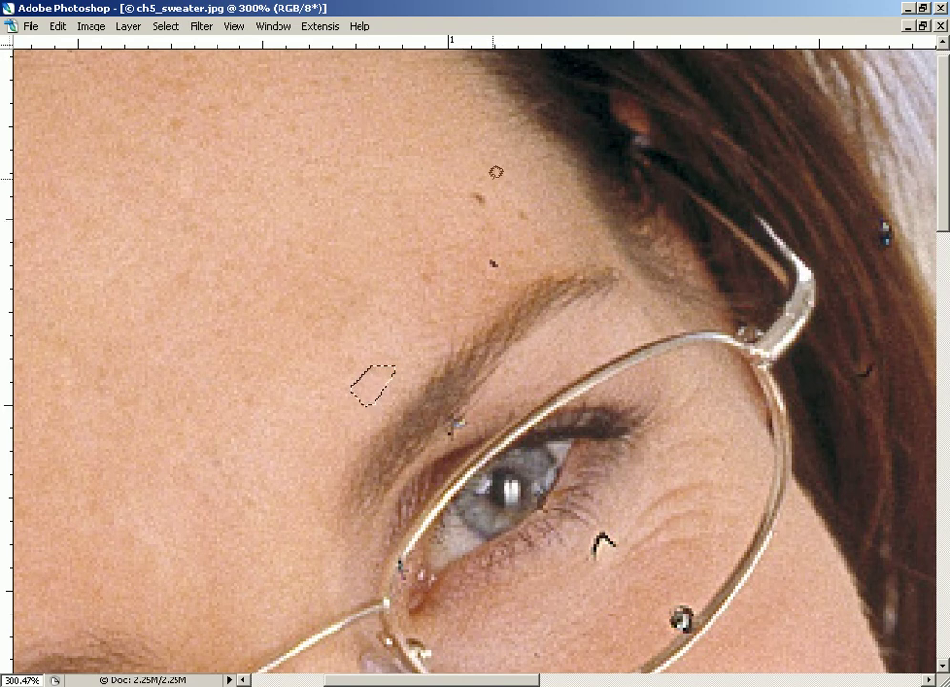
mouse_move(463, 180)
mouse_down()
mouse_move(476, 212)
mouse_move(515, 191)
mouse_move(462, 186)
mouse_move(395, 199)
mouse_up()
key(ctrl+d)
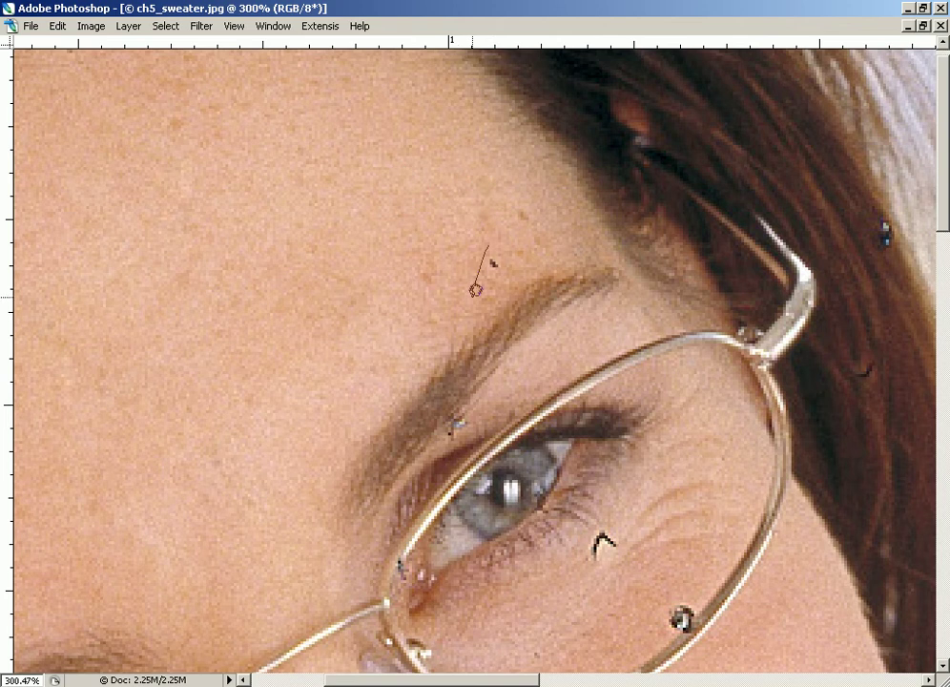
mouse_move(475, 289)
mouse_down()
mouse_move(520, 272)
mouse_move(515, 218)
mouse_move(489, 246)
mouse_move(420, 218)
mouse_move(373, 227)
mouse_move(485, 172)
mouse_move(247, 286)
mouse_up()
click(448, 270)
Zoom in closely on the wrinkles under the eye
key(z)
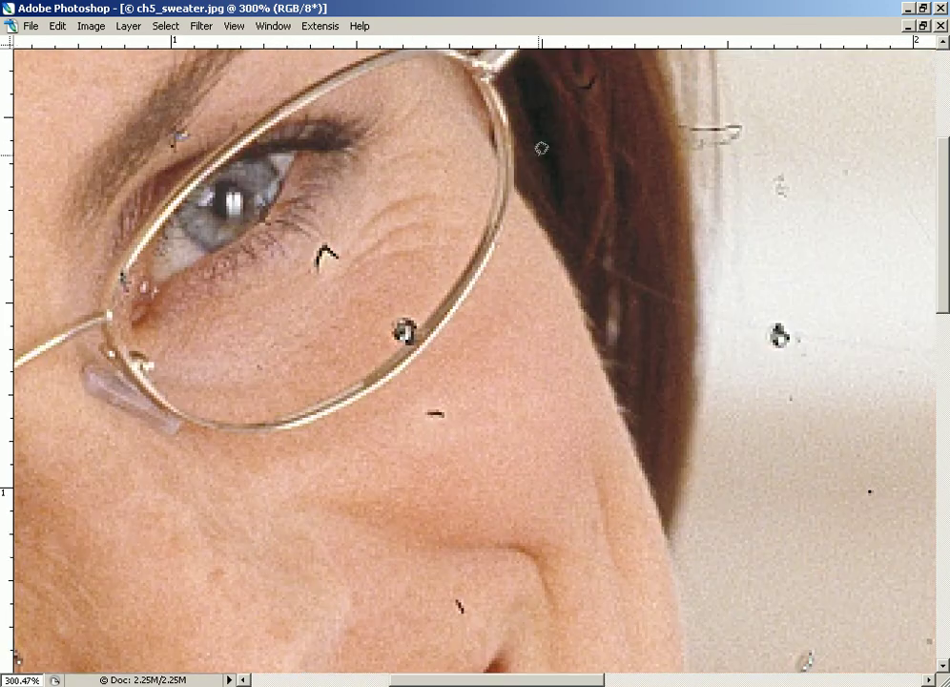
drag(524, 147, 312, 287)
mouse_move(415, 360)
mouse_down()
mouse_move(344, 341)
mouse_move(426, 390)
mouse_move(297, 479)
mouse_up()
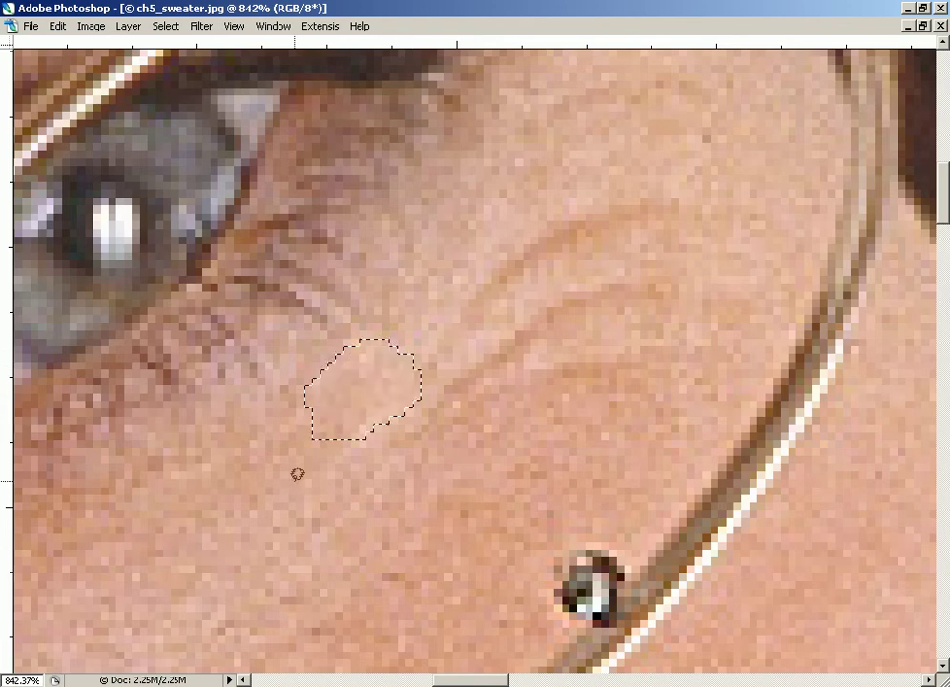
Zoom out to 100%, then magnify and frame the right eye with panels shown again
key(ctrl+d)
scroll(484, 322, down, 3)
scroll(484, 322, right, 3)
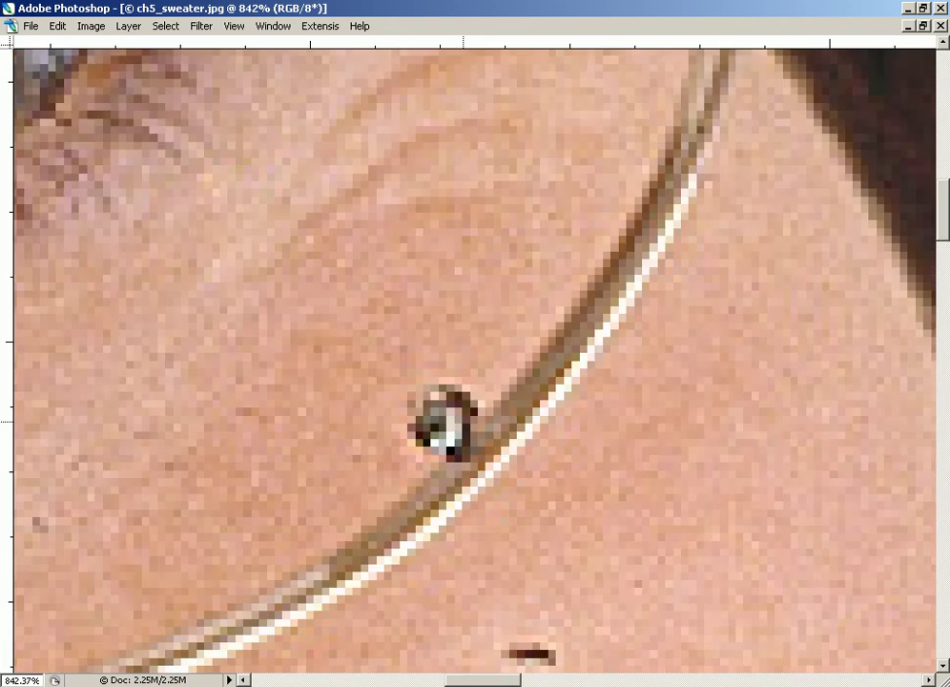
key(ctrl+minus)
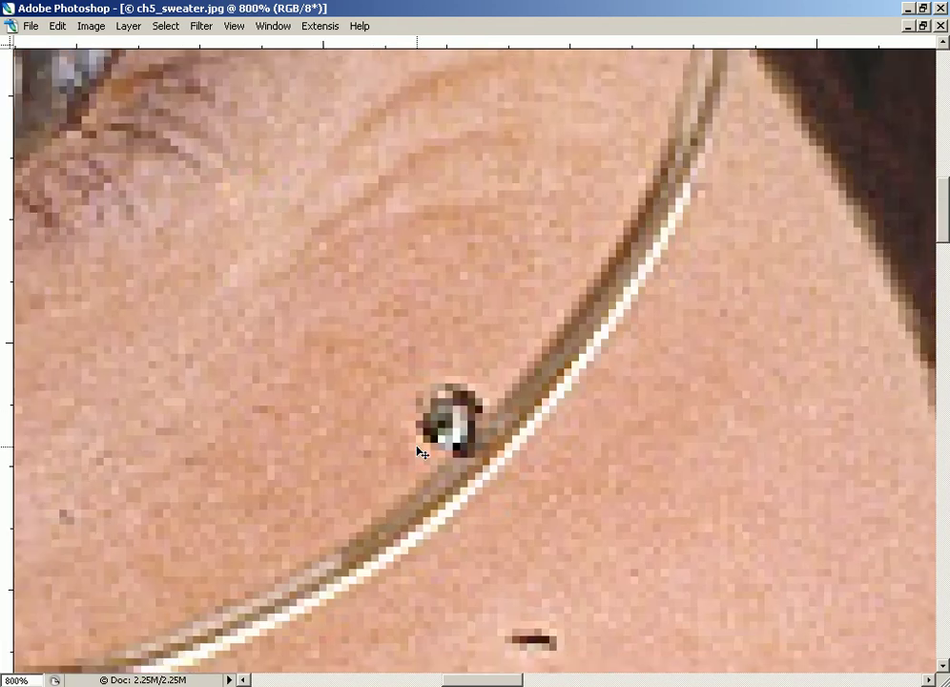
key(ctrl+minus)
key(ctrl+minus)
key(ctrl+minus)
key(ctrl+minus)
key(ctrl+minus)
key(ctrl+minus)
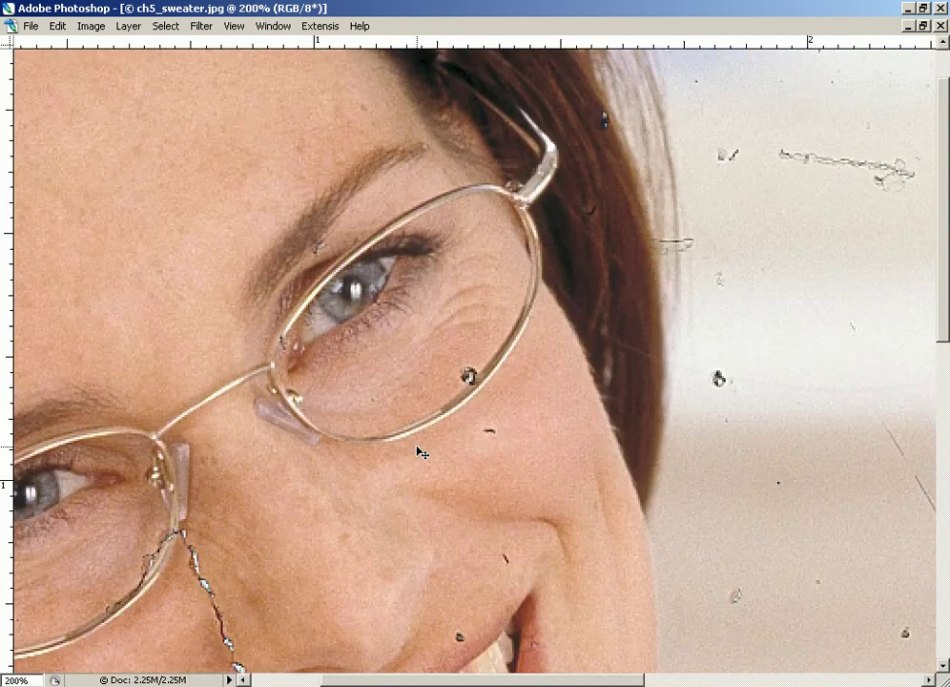
key(ctrl+minus)
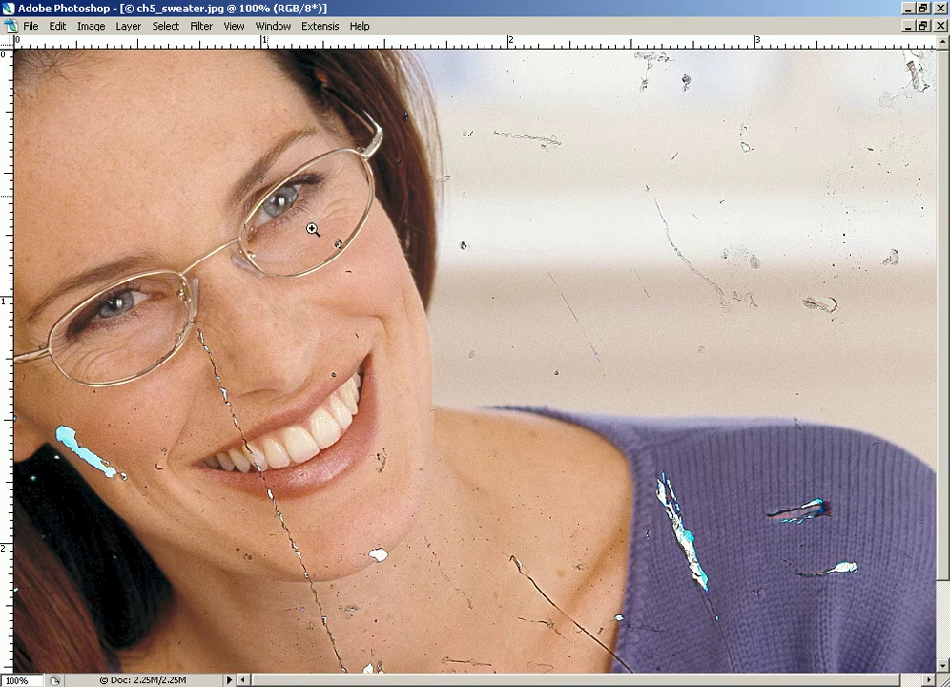
drag(272, 191, 399, 288)
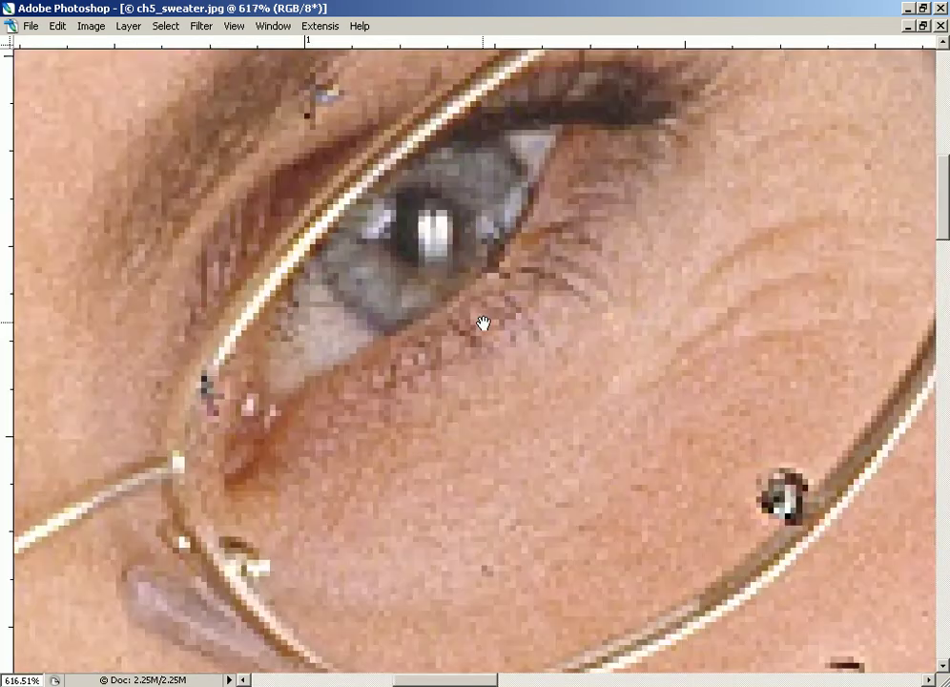
mouse_move(483, 323)
mouse_down()
mouse_move(158, 382)
mouse_move(350, 297)
mouse_up()
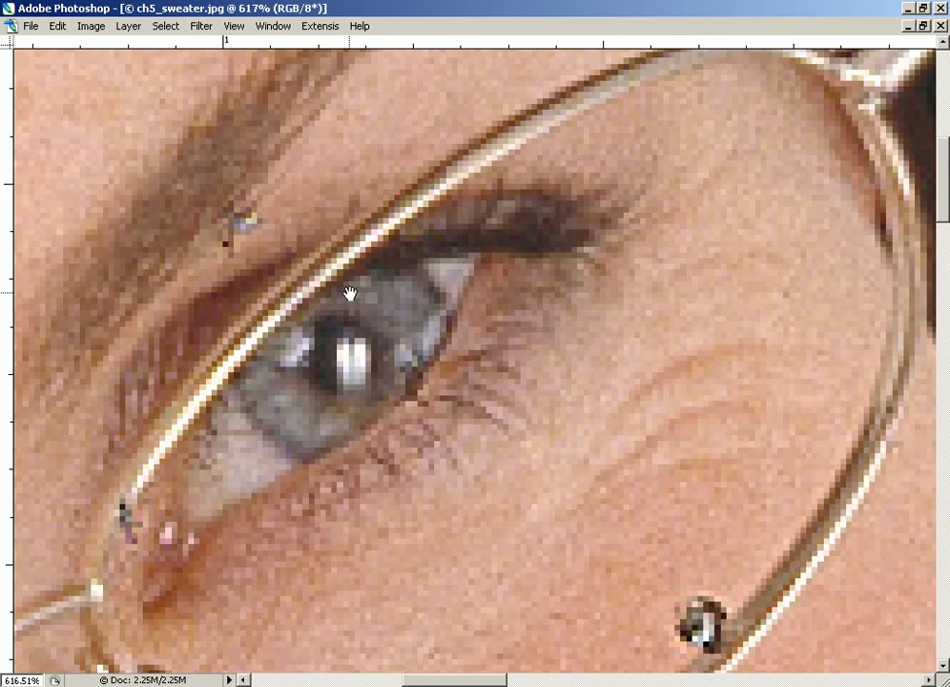
drag(298, 237, 297, 220)
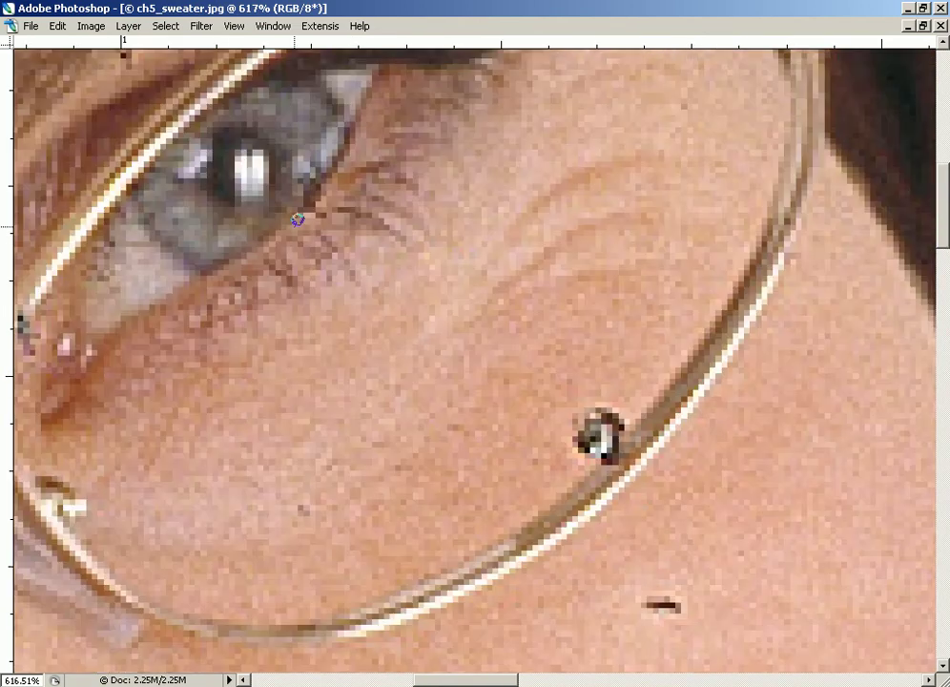
key(Tab)
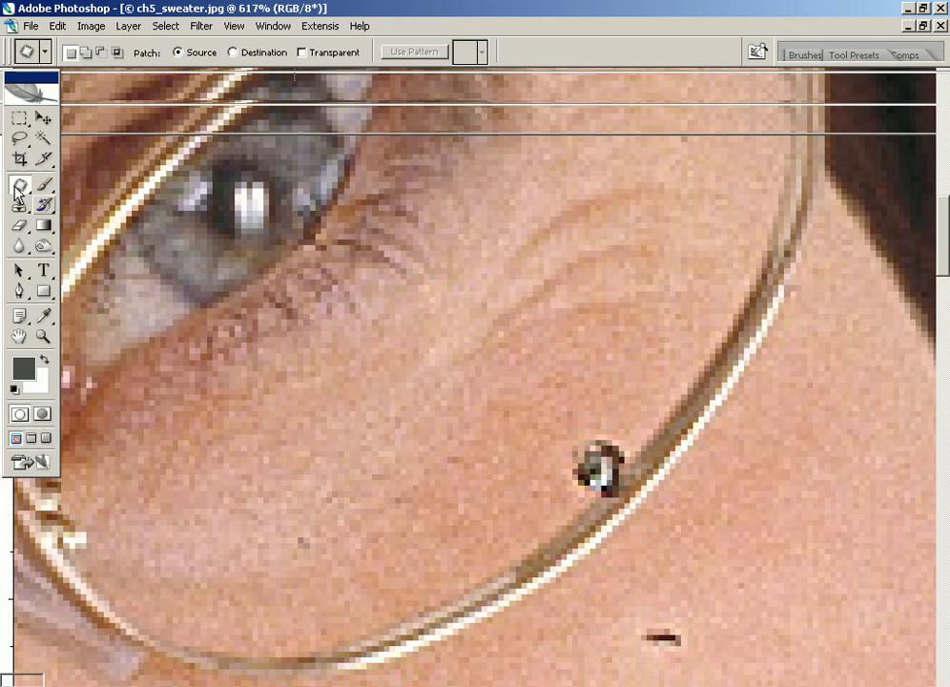
With a 20 px Clone Stamp, sample clean skin and clone over the dark rim spot
click(19, 204)
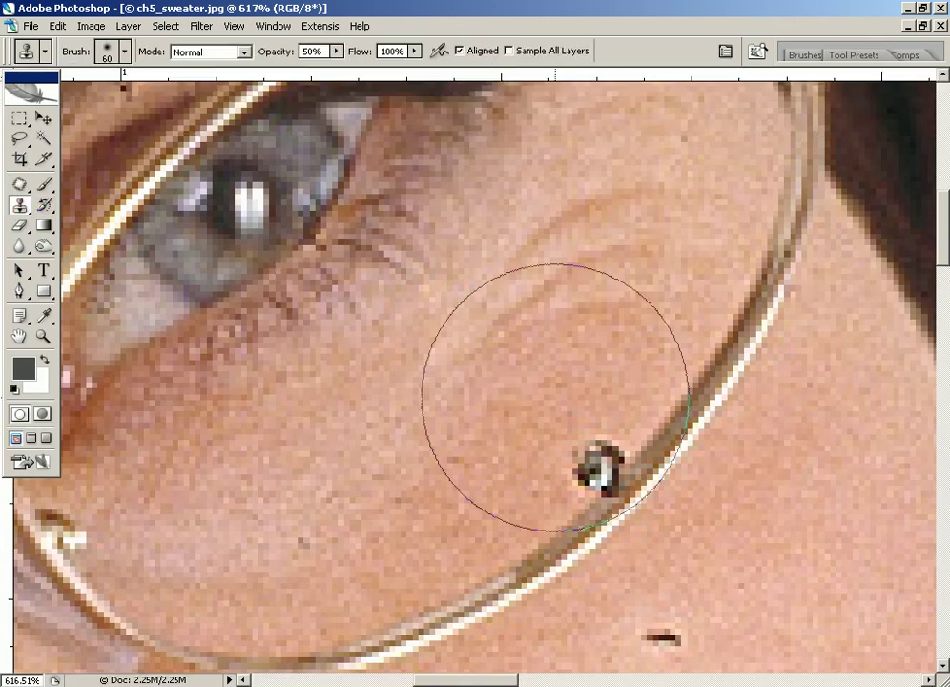
key(bracketleft)
key(bracketleft)
key(bracketleft)
key(bracketleft)
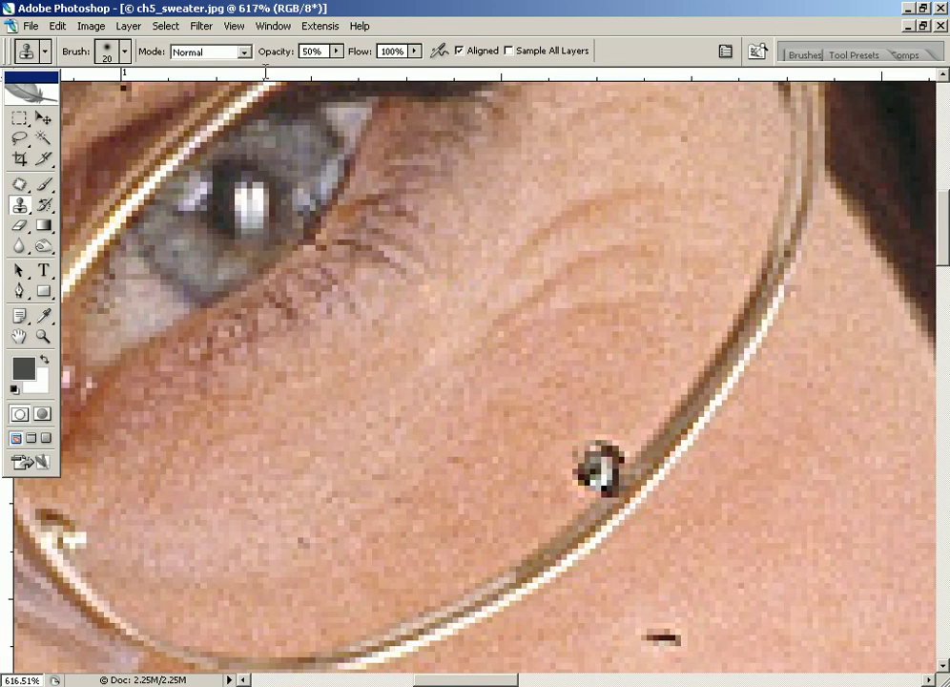
key(bracketleft)
alt+click(604, 395)
click(604, 447)
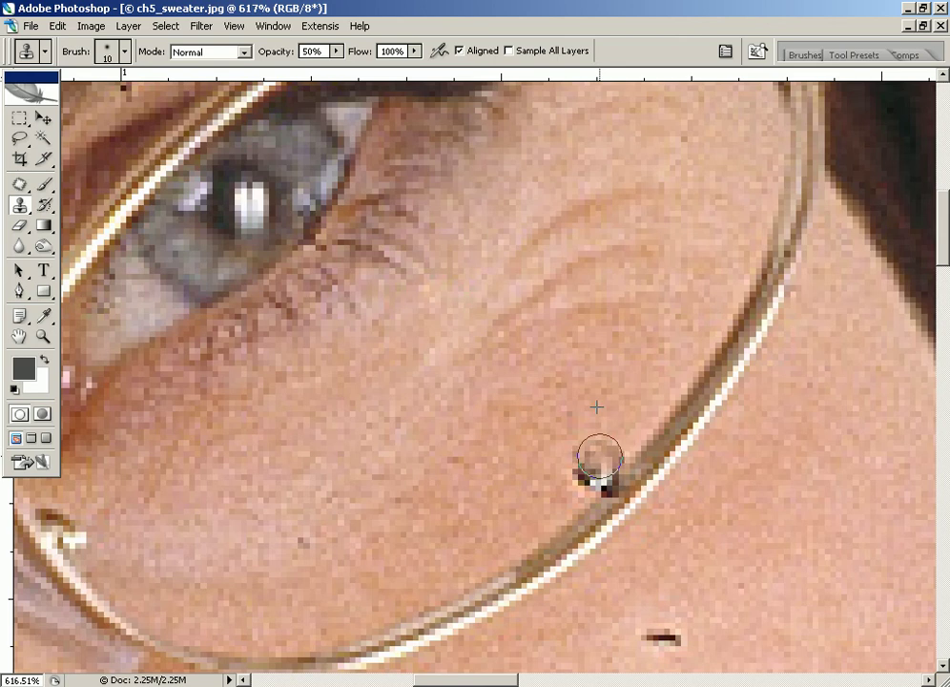
click(598, 449)
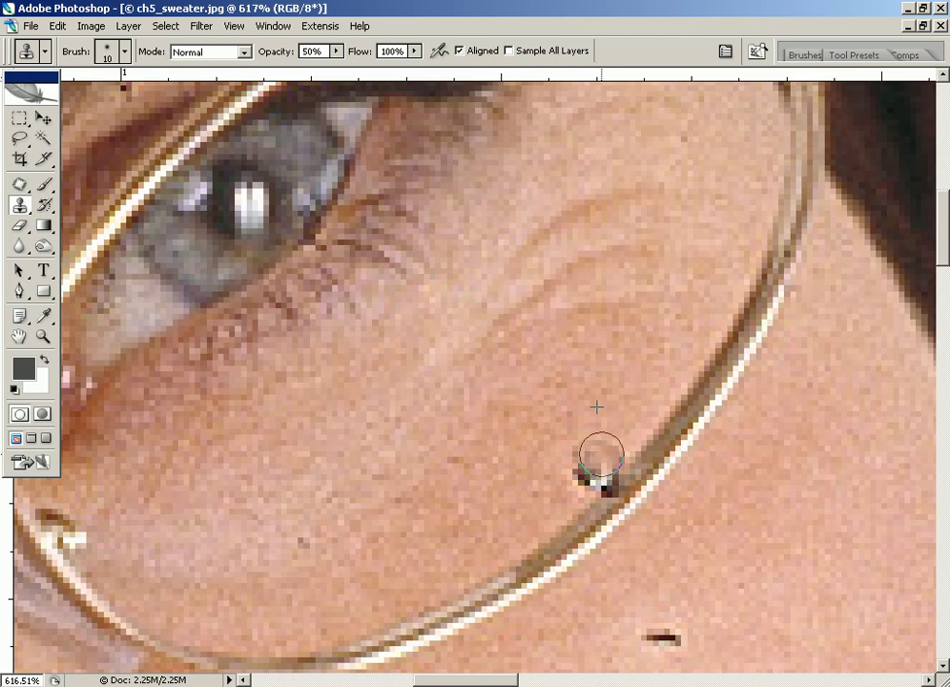
mouse_move(574, 472)
mouse_down()
mouse_move(593, 467)
mouse_move(600, 449)
mouse_up()
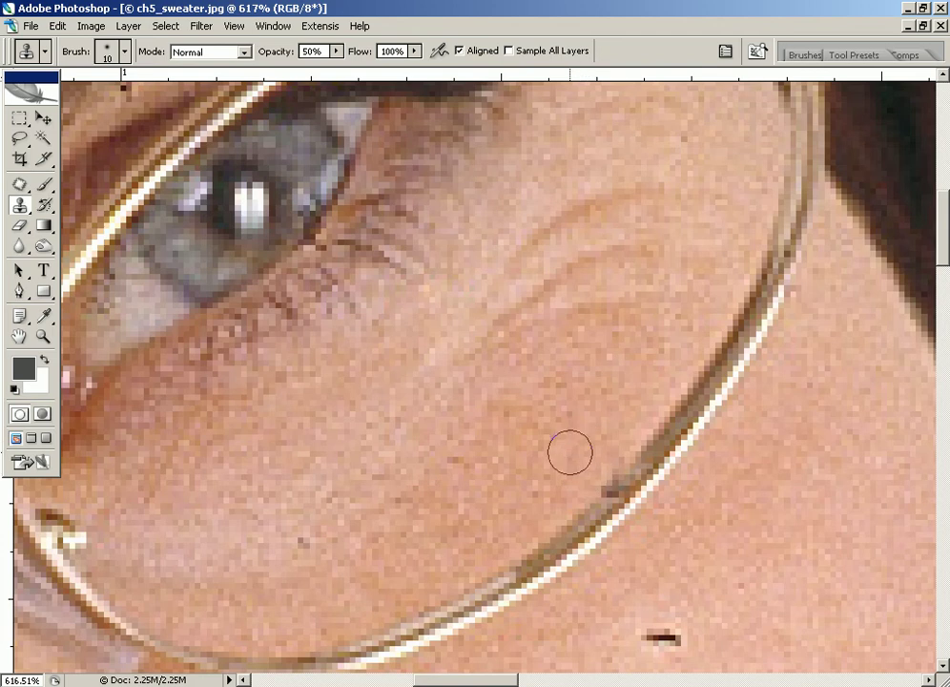
drag(627, 434, 592, 479)
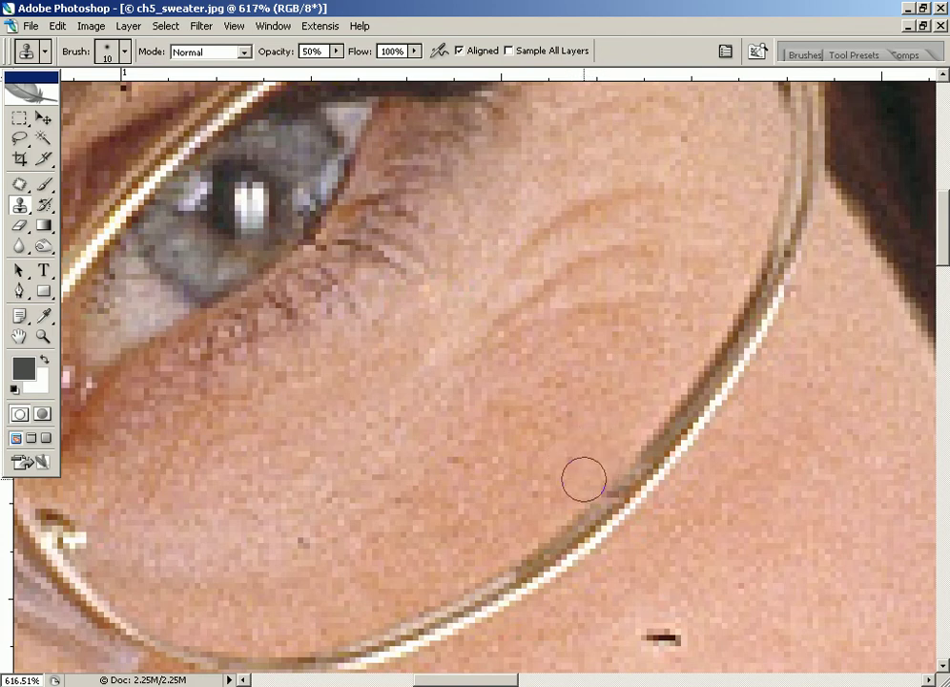
key(ctrl+z)
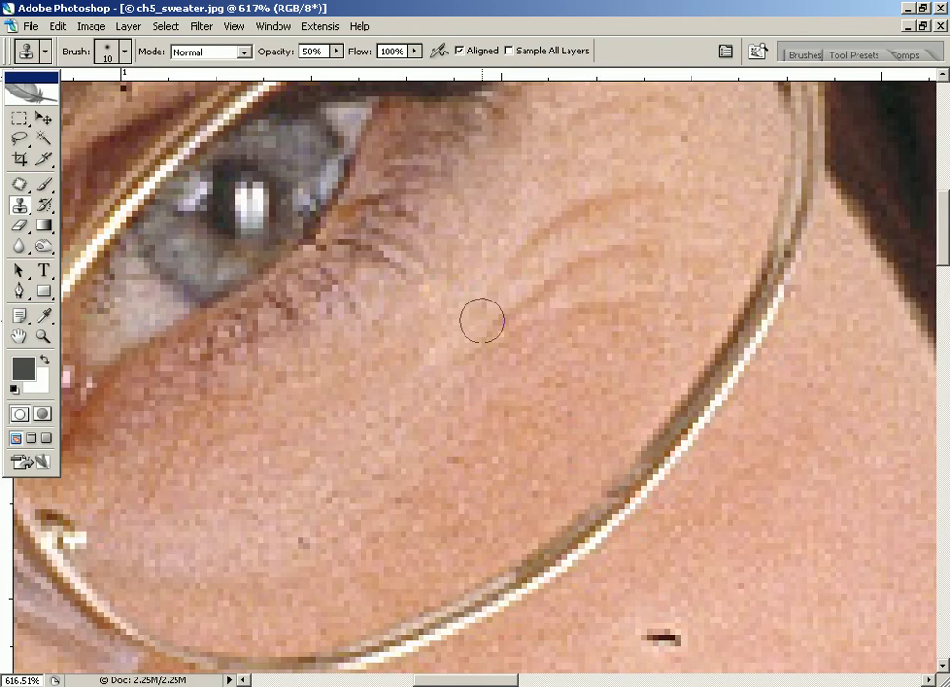
Resample at brush size 9, clone out specks by the rim and eyebrow, then zoom out
key(bracketleft)
key(bracketleft)
key(bracketleft)
key(bracketleft)
alt+click(636, 468)
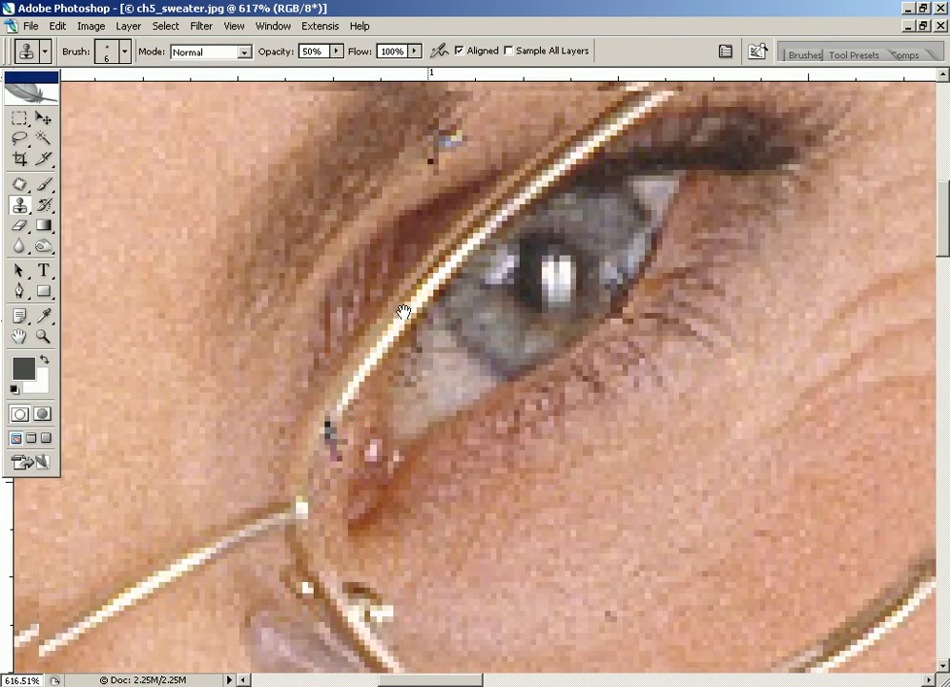
drag(250, 276, 607, 386)
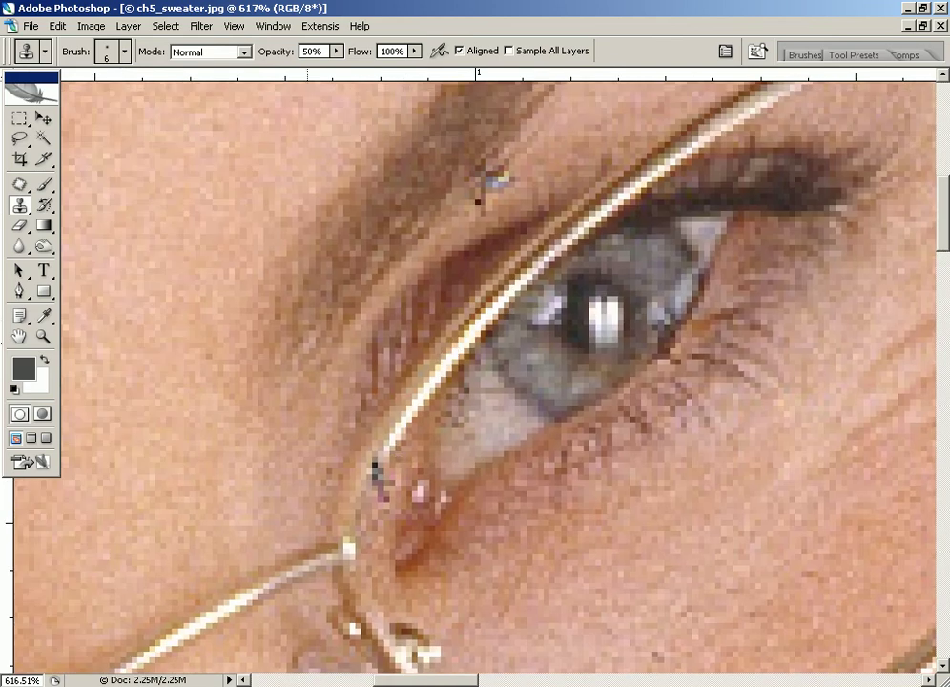
click(377, 467)
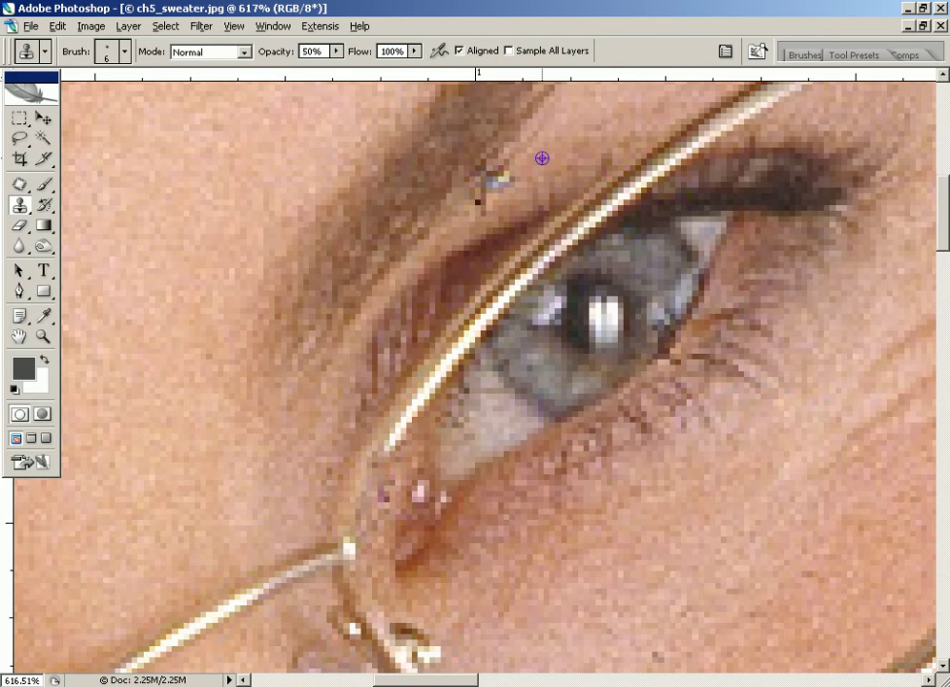
click(504, 178)
click(478, 199)
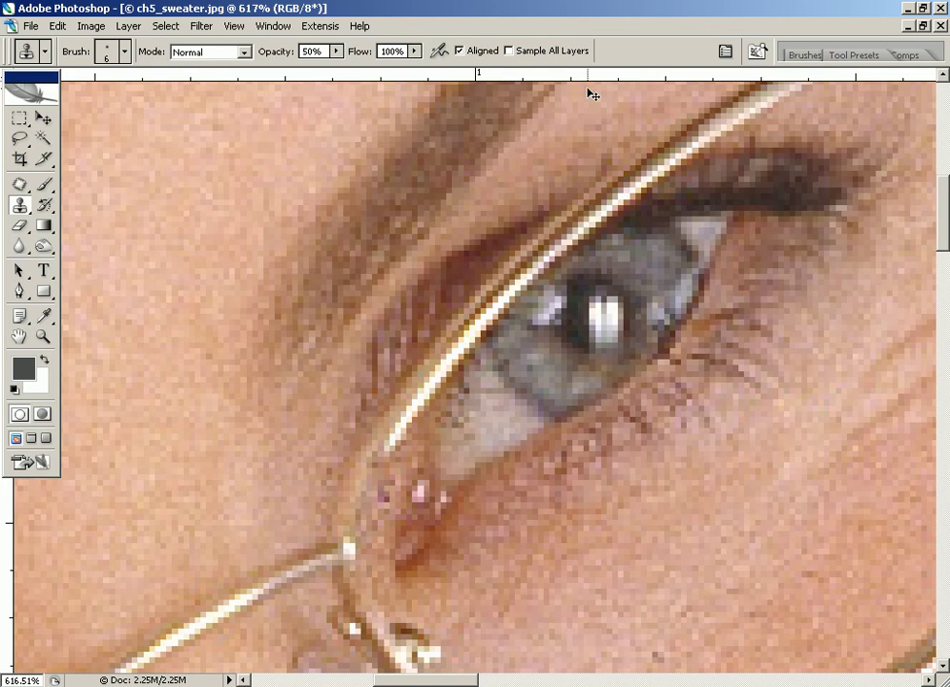
key(ctrl+minus)
key(ctrl+minus)
key(ctrl+minus)
key(ctrl+minus)
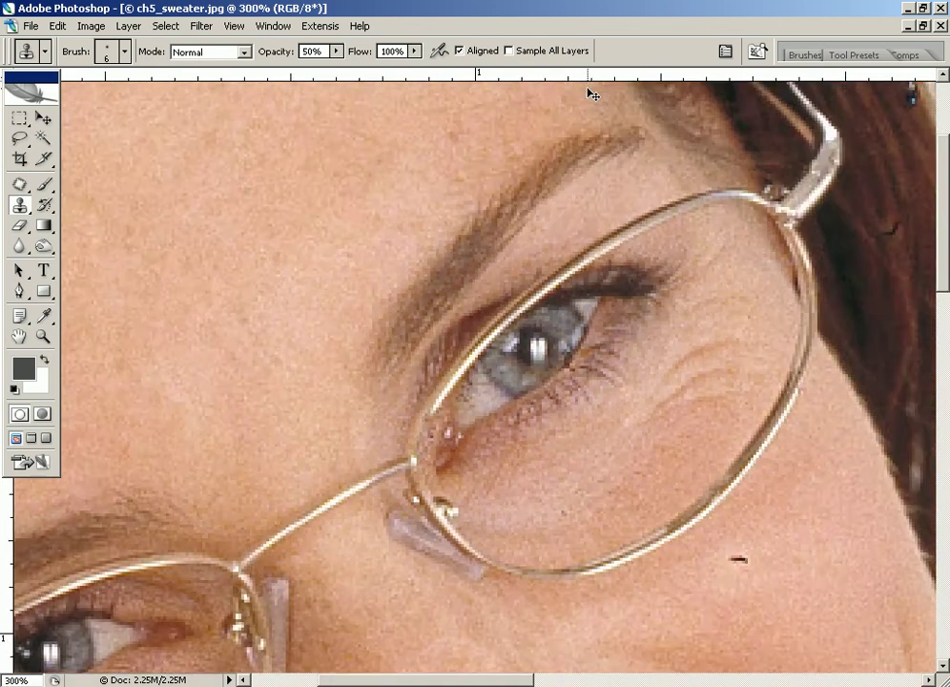
key(ctrl+minus)
key(ctrl+minus)
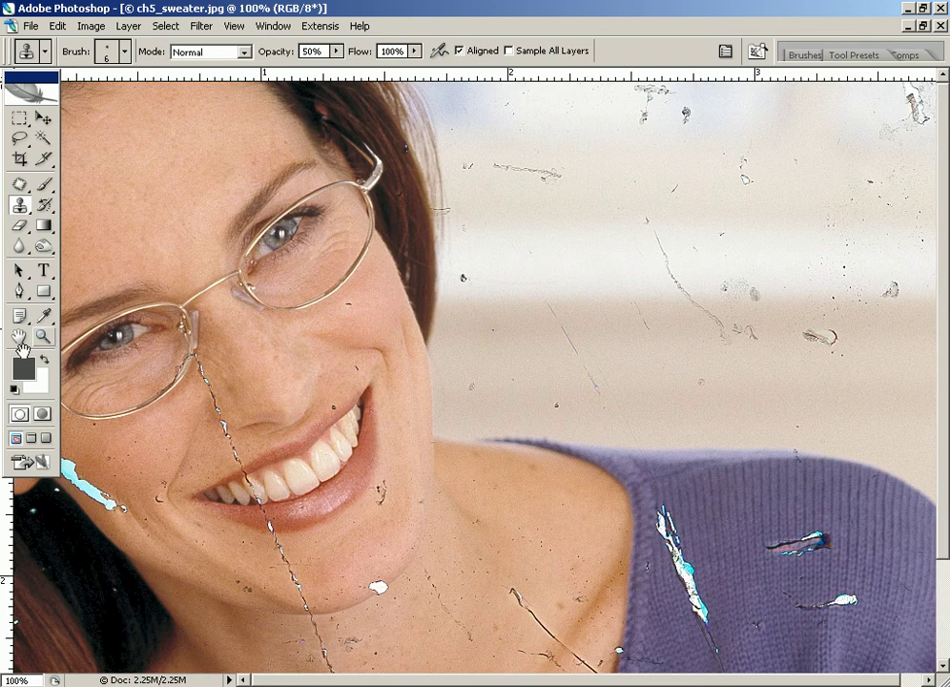
Zoom onto the left cheek and patch the pale-blue blob near the jaw with clean skin
key(Tab)
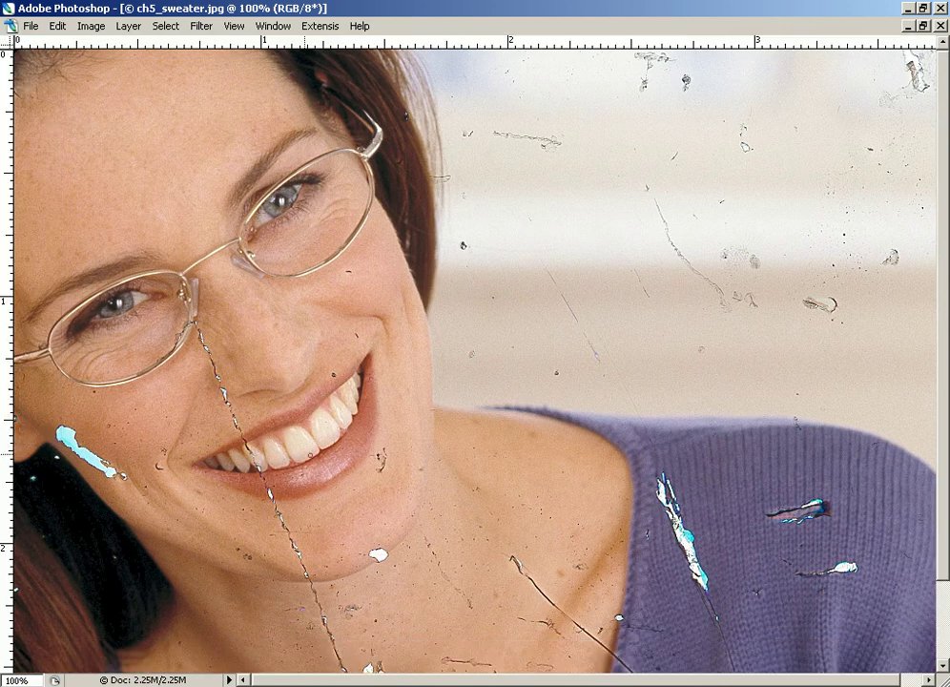
drag(202, 403, 17, 515)
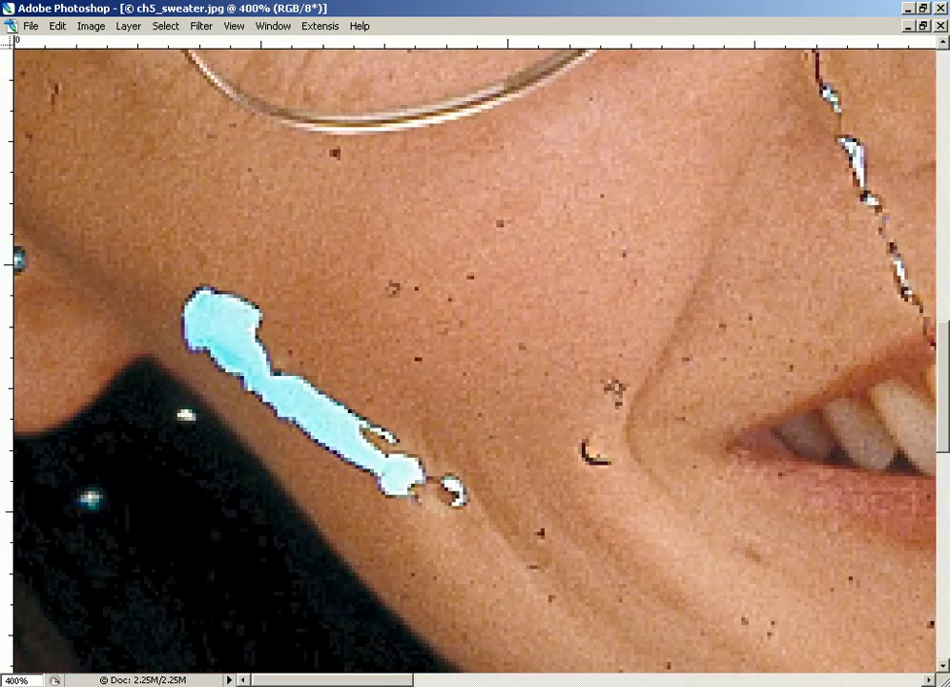
key(Tab)
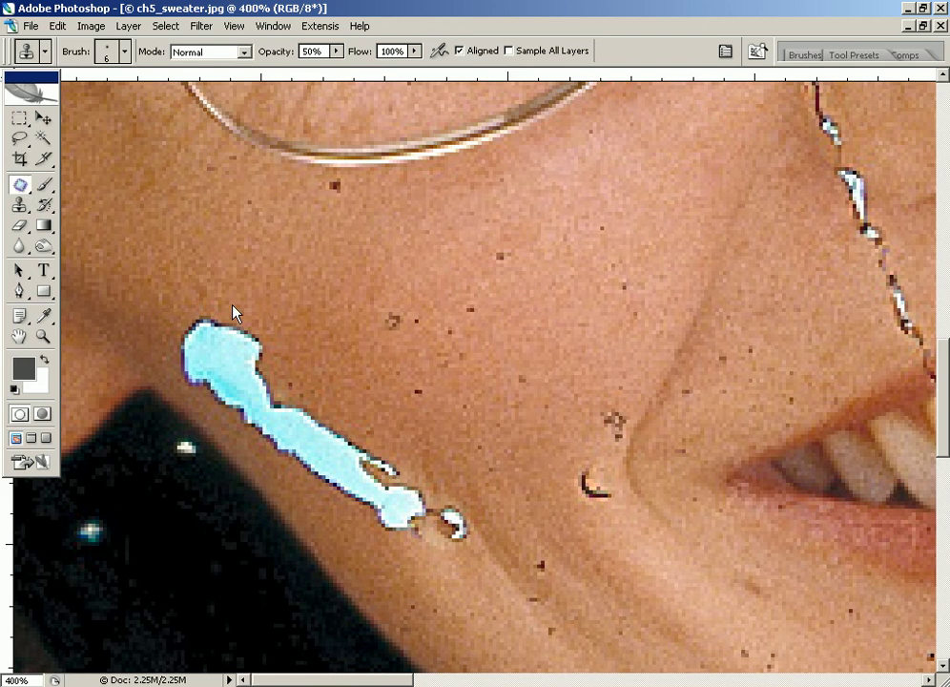
key(j)
mouse_move(225, 300)
mouse_down()
mouse_move(157, 312)
mouse_move(221, 418)
mouse_move(303, 457)
mouse_up()
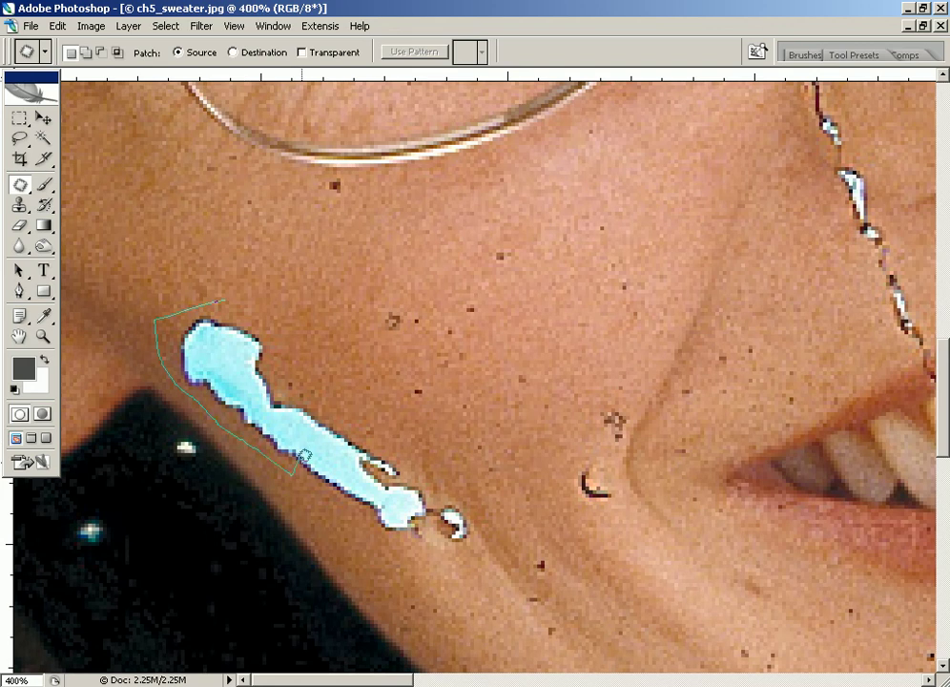
mouse_move(304, 456)
mouse_down()
mouse_move(346, 511)
mouse_move(483, 498)
mouse_move(349, 409)
mouse_move(250, 312)
mouse_move(250, 300)
mouse_up()
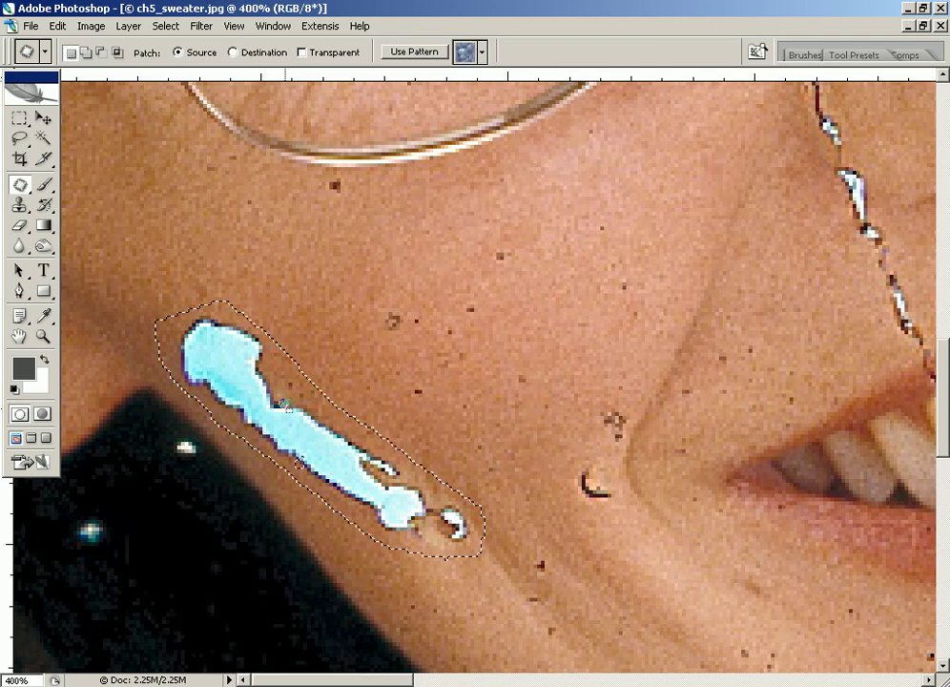
drag(286, 416, 315, 276)
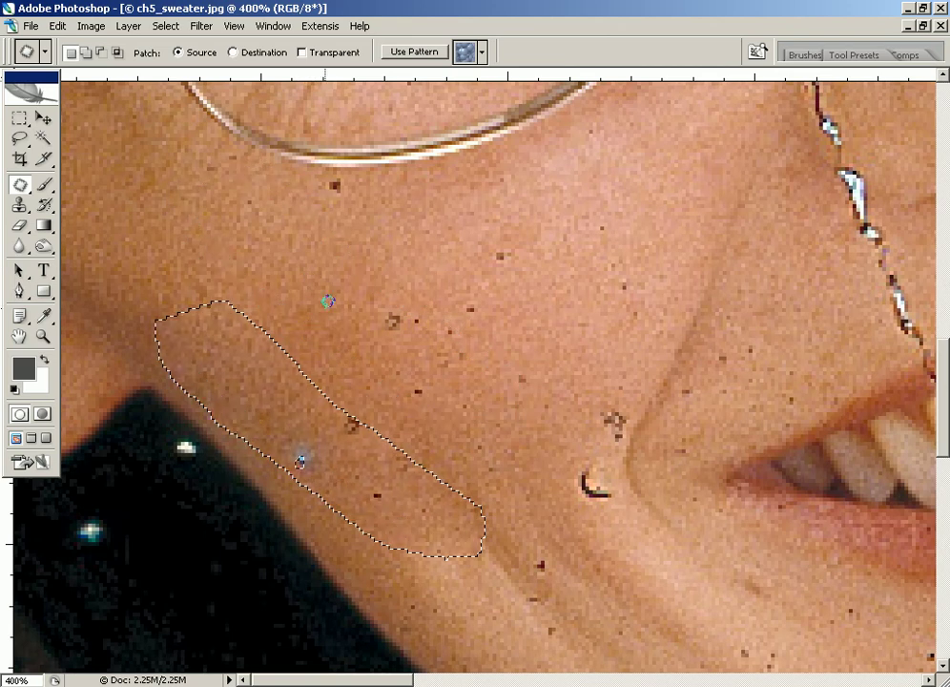
key(ctrl+d)
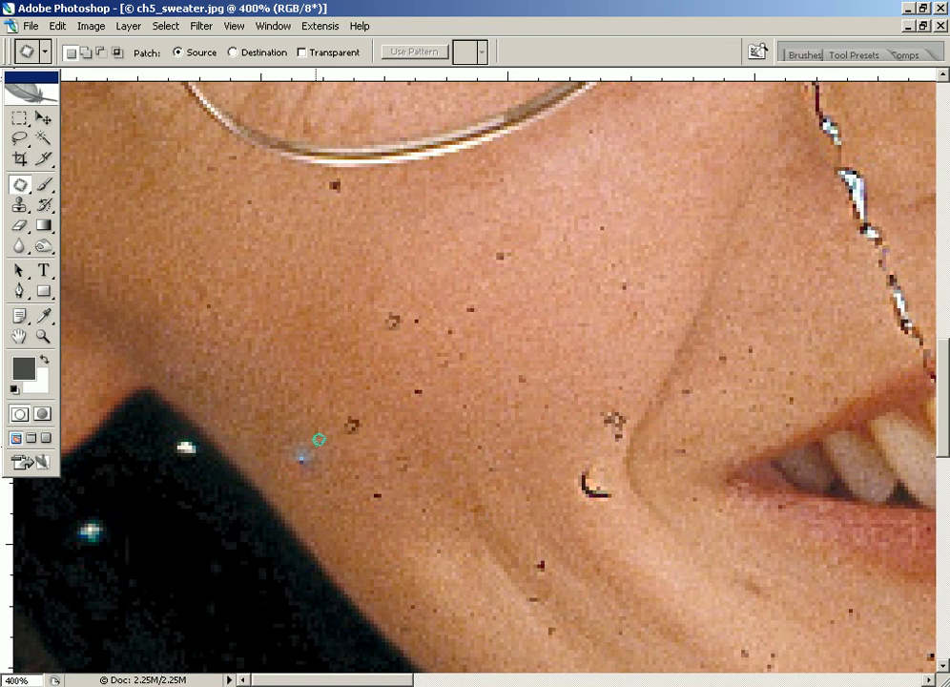
Patch two small cheek specks onto clean skin
mouse_move(318, 437)
mouse_down()
mouse_move(314, 482)
mouse_move(324, 472)
mouse_move(277, 396)
mouse_move(288, 389)
mouse_up()
mouse_move(358, 402)
mouse_down()
mouse_move(324, 411)
mouse_move(363, 452)
mouse_move(386, 428)
mouse_move(310, 353)
mouse_up()
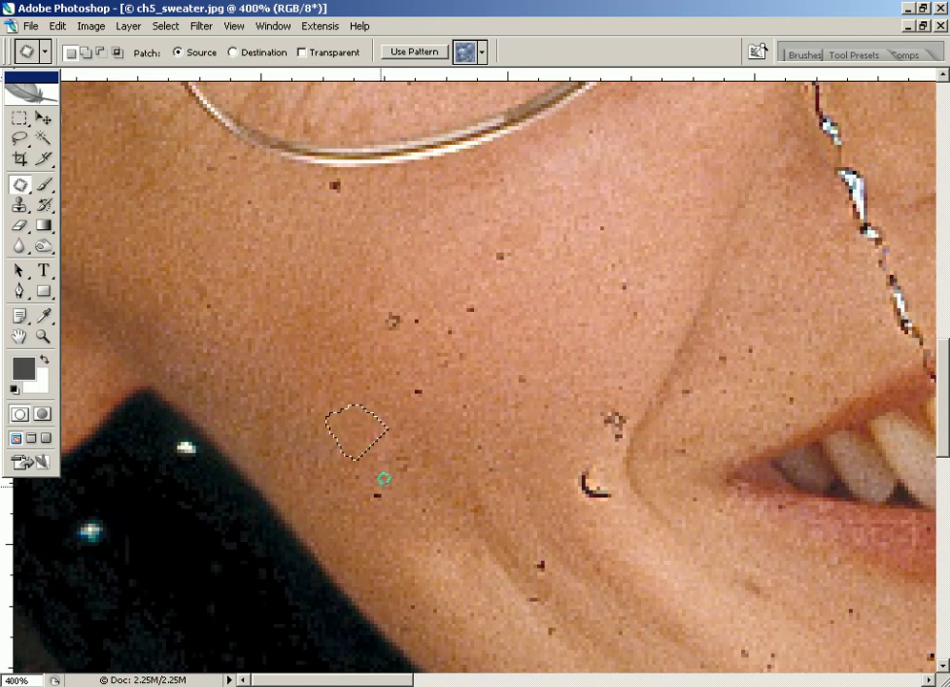
click(359, 465)
mouse_move(356, 473)
mouse_down()
mouse_move(441, 488)
mouse_move(318, 392)
mouse_up()
mouse_move(366, 277)
mouse_down()
mouse_move(375, 362)
mouse_move(450, 277)
mouse_move(364, 396)
mouse_up()
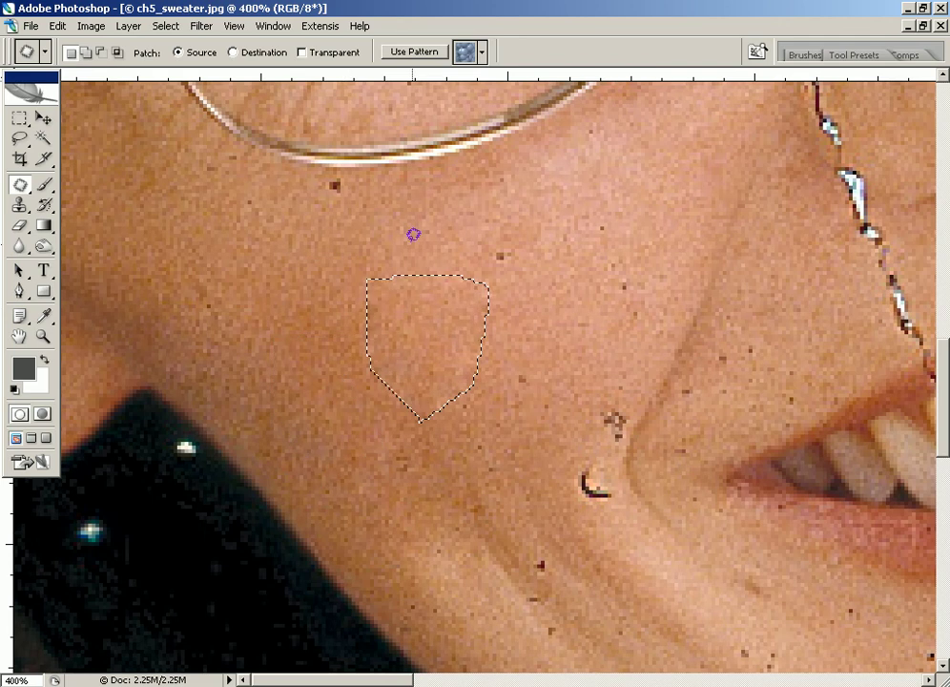
key(ctrl+d)
Patch the blemish below the glasses rim, then move the view toward the mouth corner
scroll(434, 405, up, 3)
mouse_move(471, 421)
mouse_down()
mouse_move(423, 448)
mouse_move(502, 421)
mouse_move(382, 443)
mouse_up()
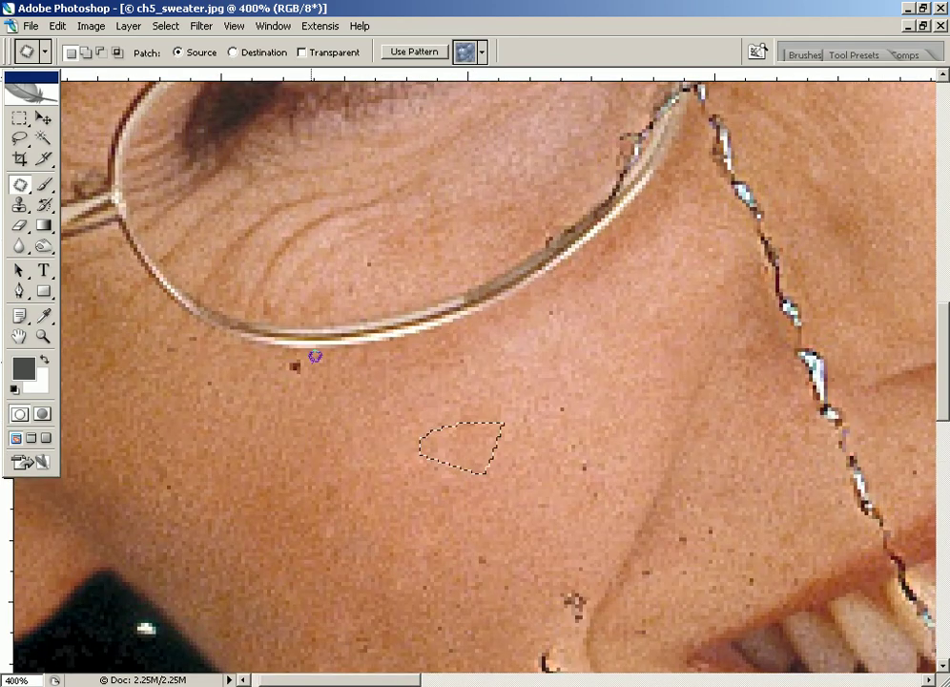
key(ctrl+d)
mouse_move(275, 375)
mouse_down()
mouse_move(286, 363)
mouse_move(303, 443)
mouse_up()
key(ctrl+d)
drag(414, 555, 318, 345)
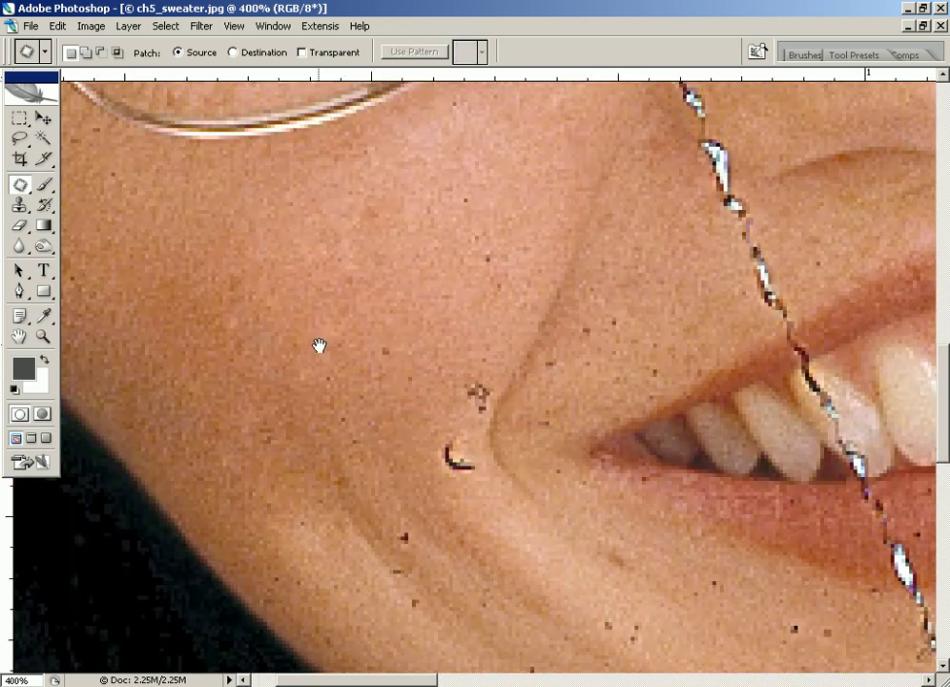
scroll(470, 453, up, 1)
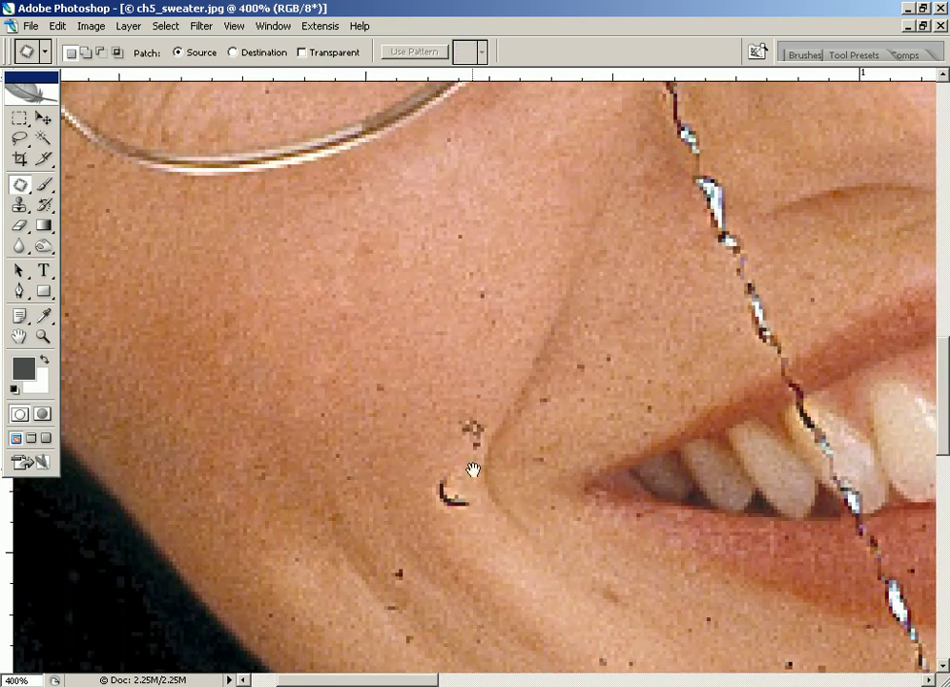
Switch to the Healing Brush on Sampled source and heal blemishes beside the mouth crease and cheek
right_click(19, 184)
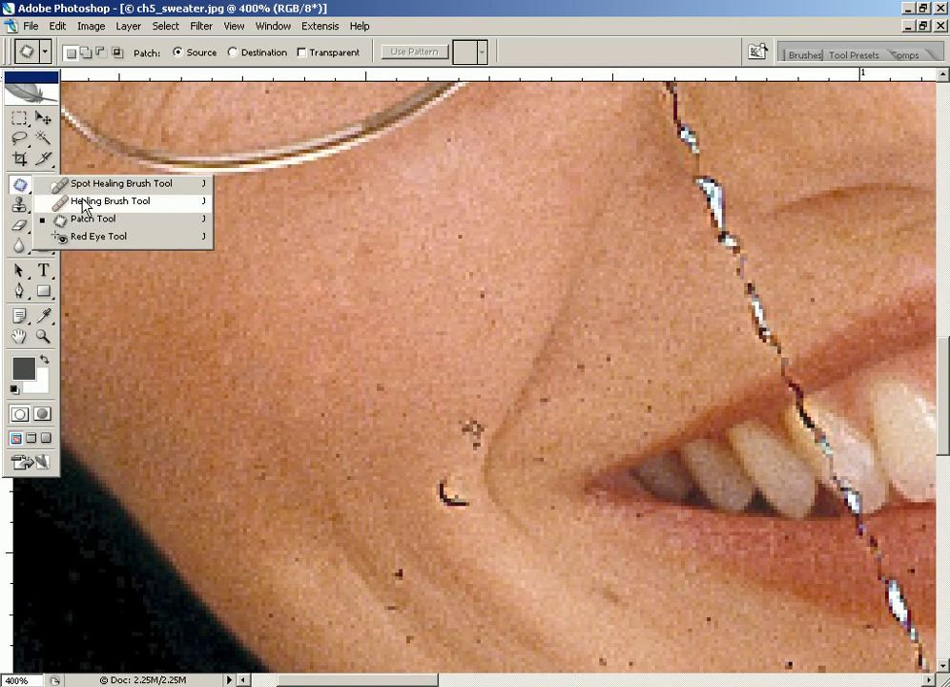
click(84, 202)
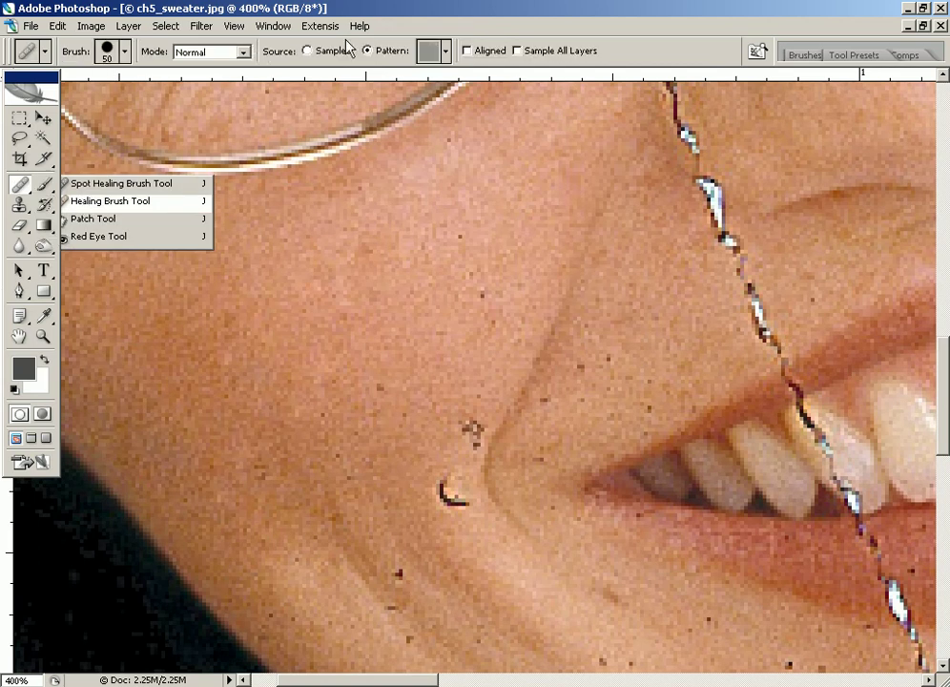
click(329, 52)
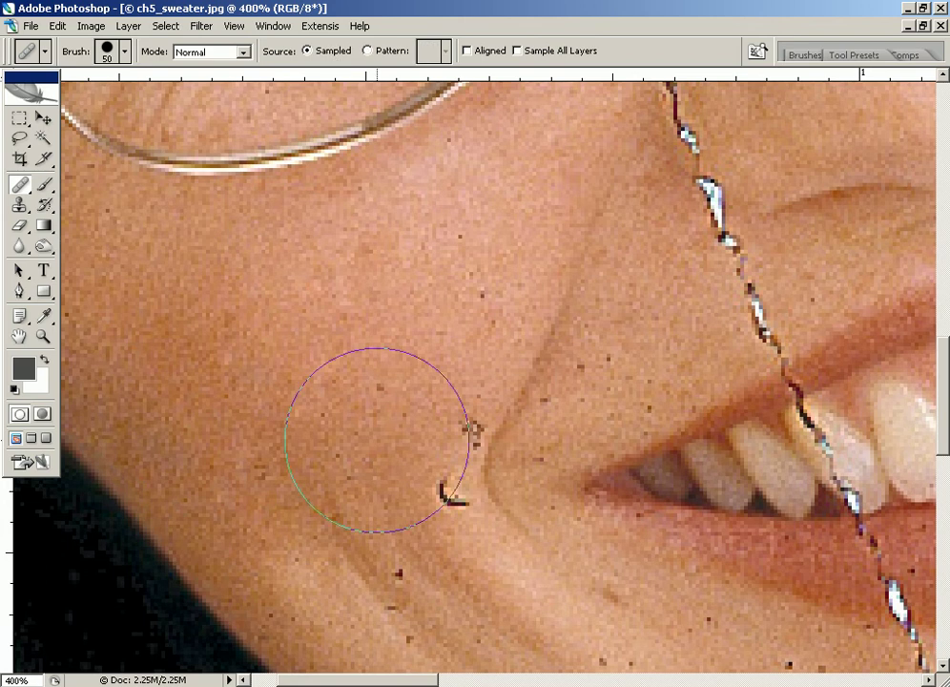
key(bracketleft)
key(bracketleft)
key(bracketleft)
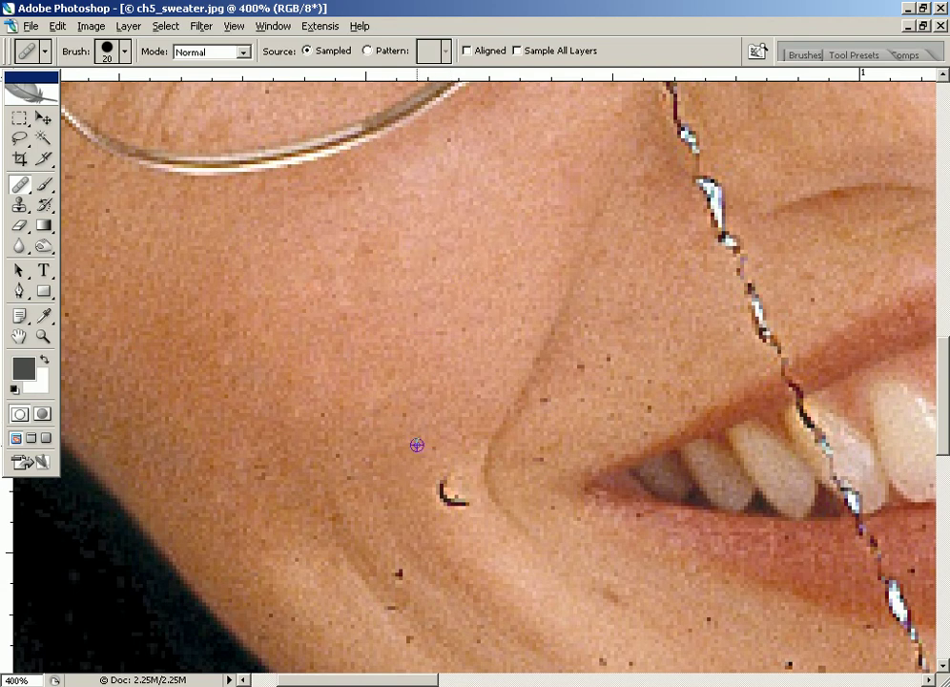
drag(435, 487, 444, 496)
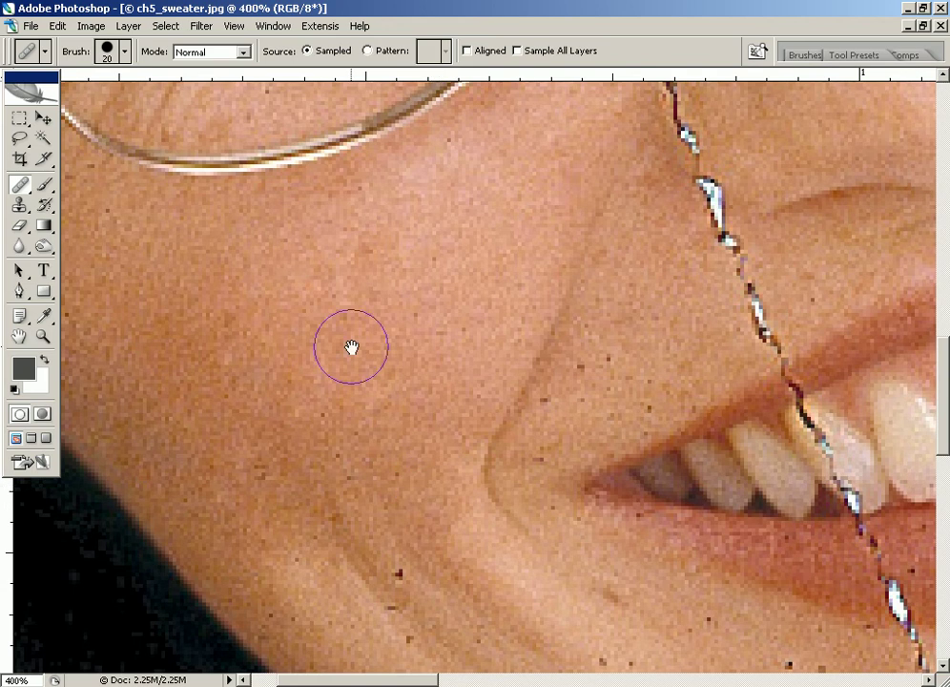
drag(352, 345, 270, 105)
key(bracketleft)
key(bracketleft)
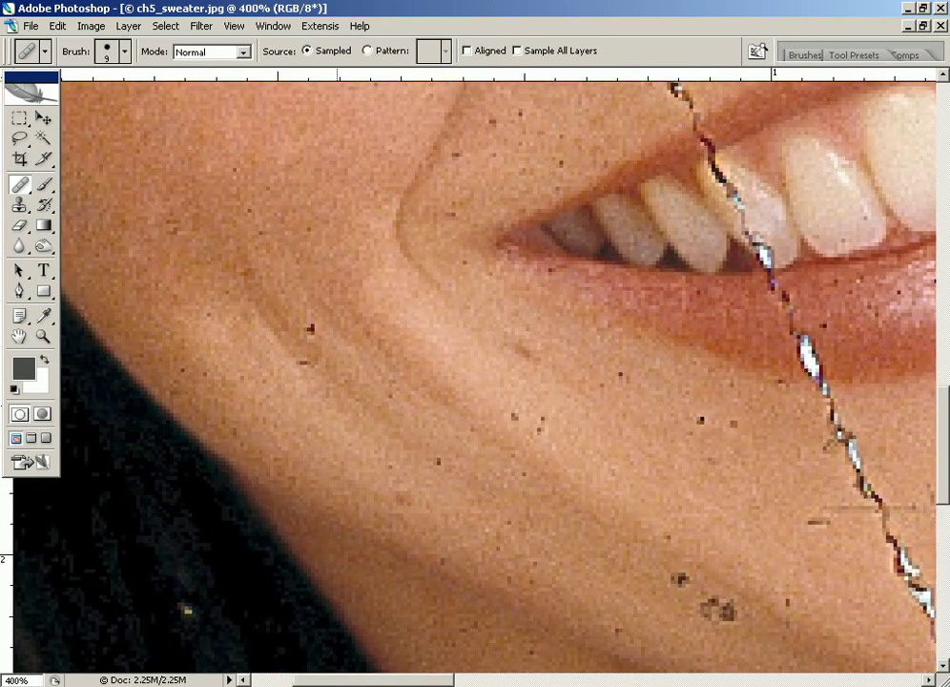
click(309, 334)
Sample clean cheek skin and heal the cluster of dark specks along the jawline
alt+click(268, 247)
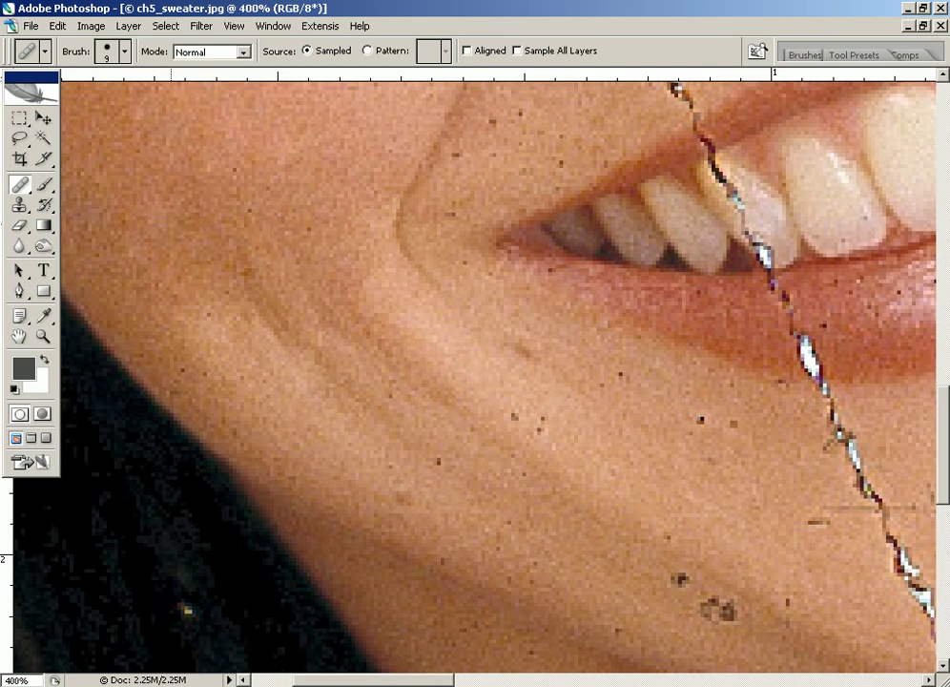
drag(275, 364, 92, 330)
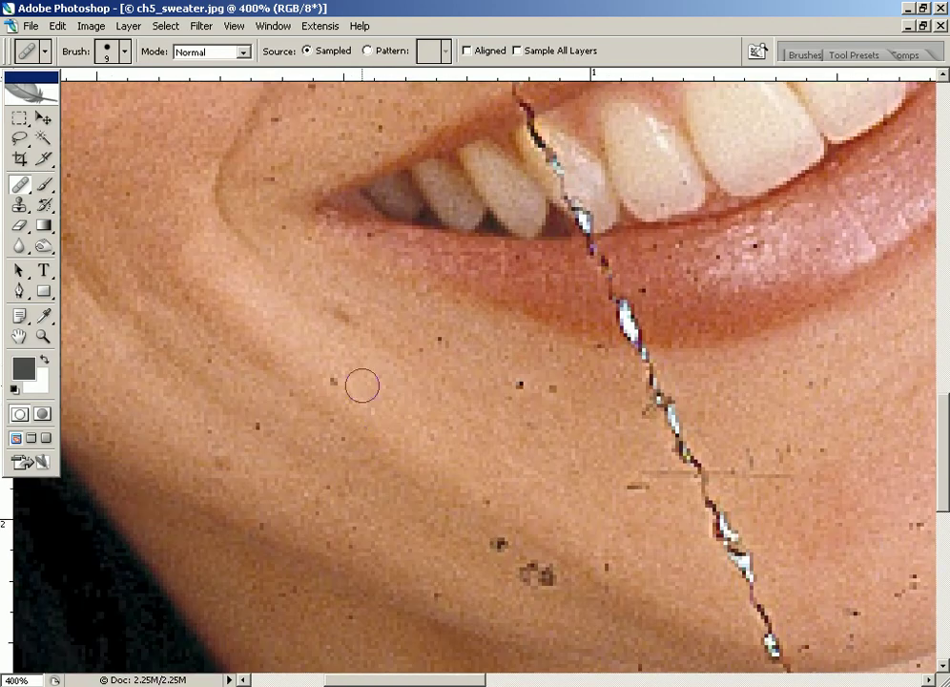
click(336, 380)
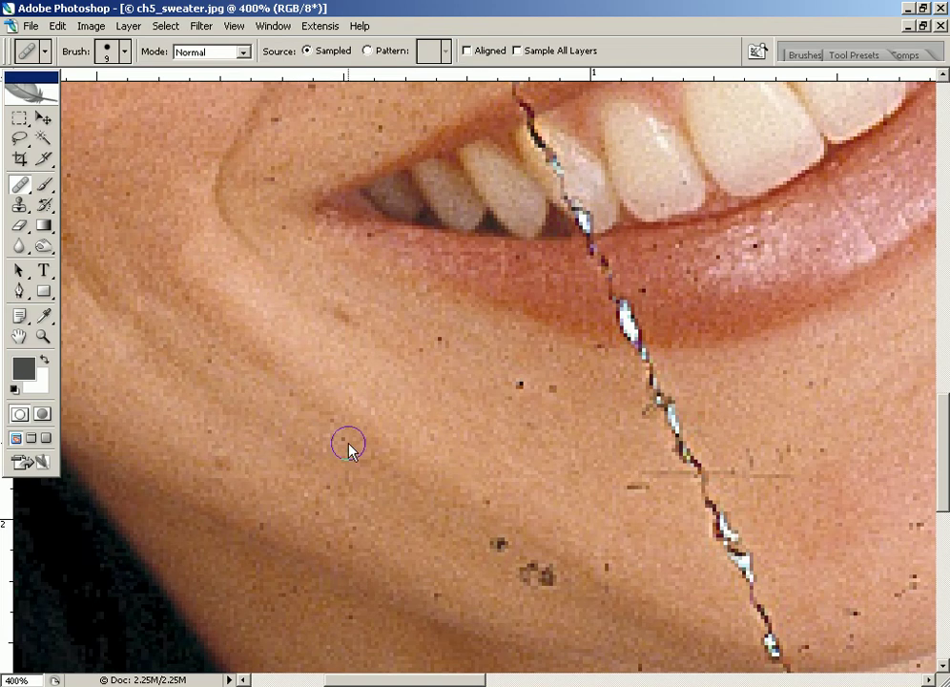
click(217, 456)
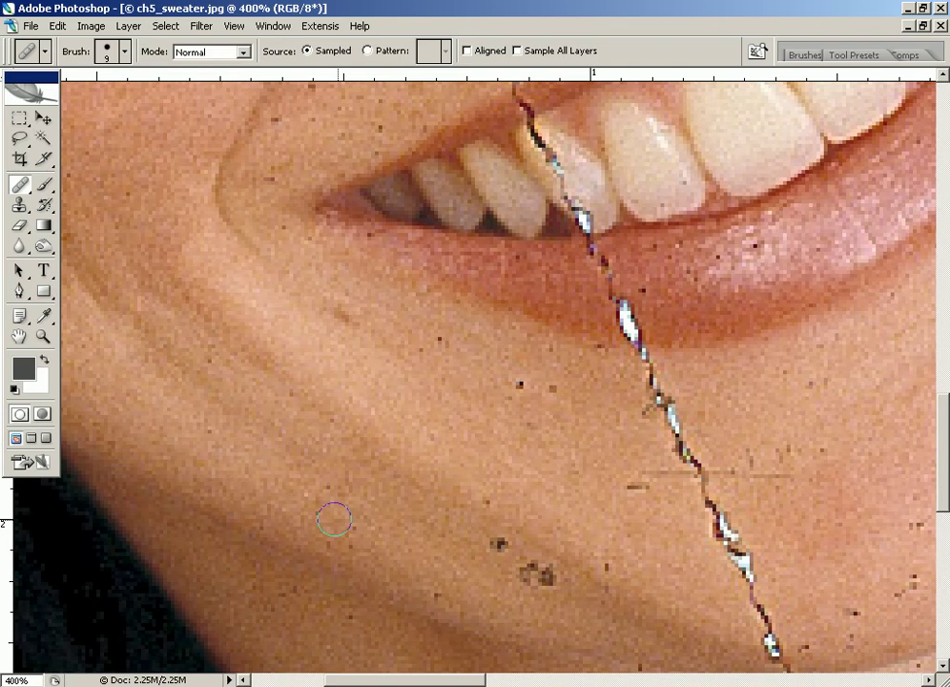
click(471, 524)
click(497, 540)
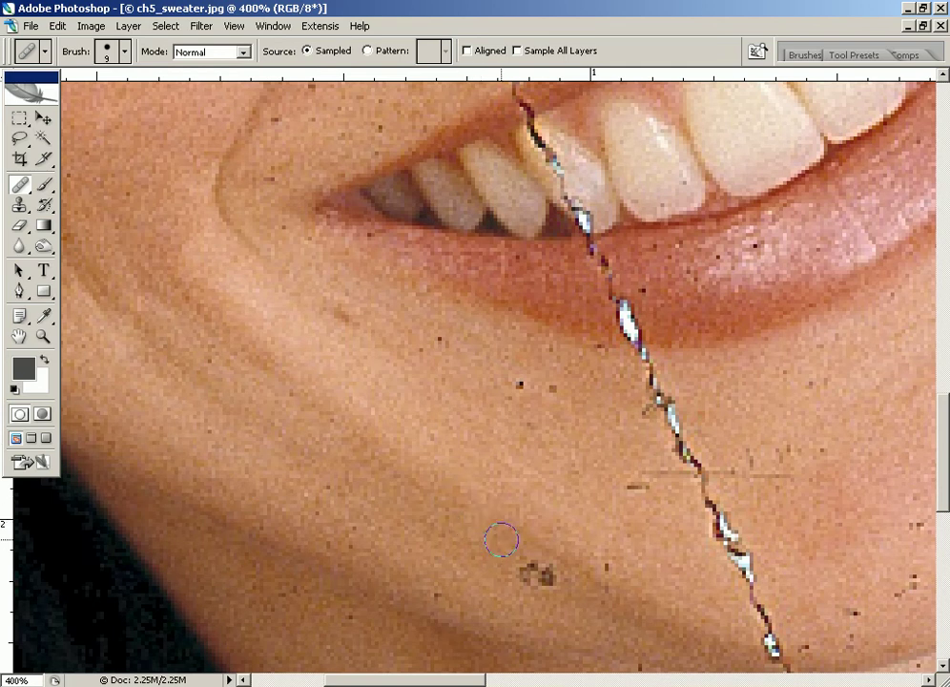
click(517, 563)
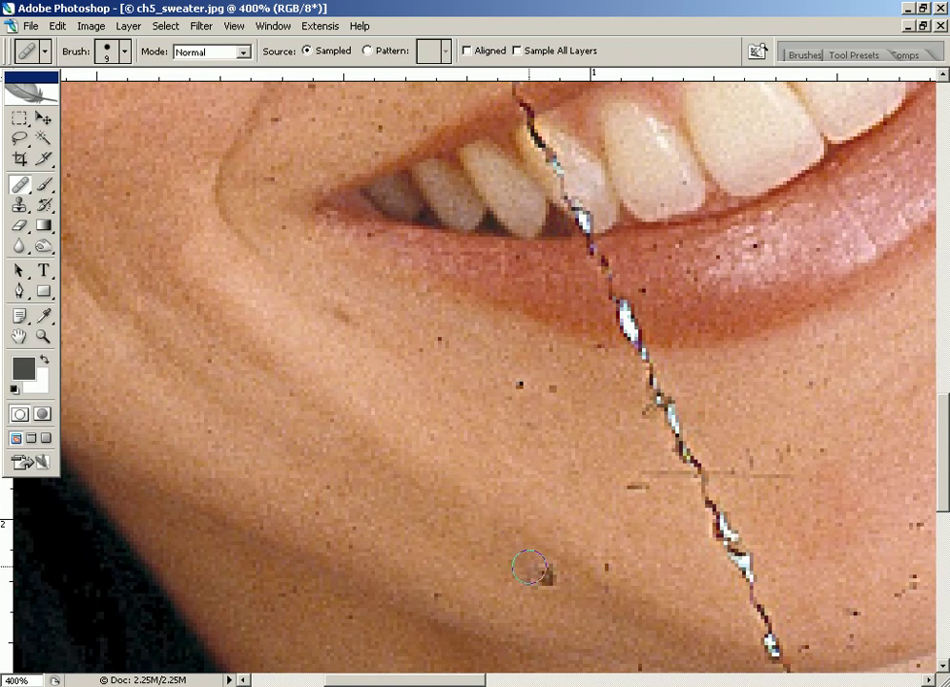
click(544, 574)
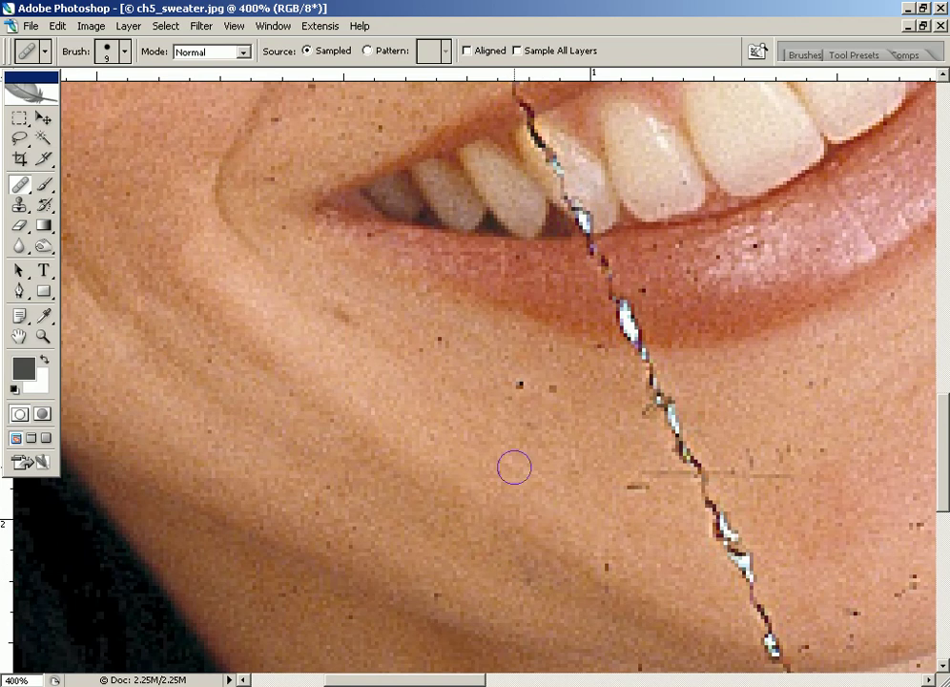
key(bracketright)
click(525, 570)
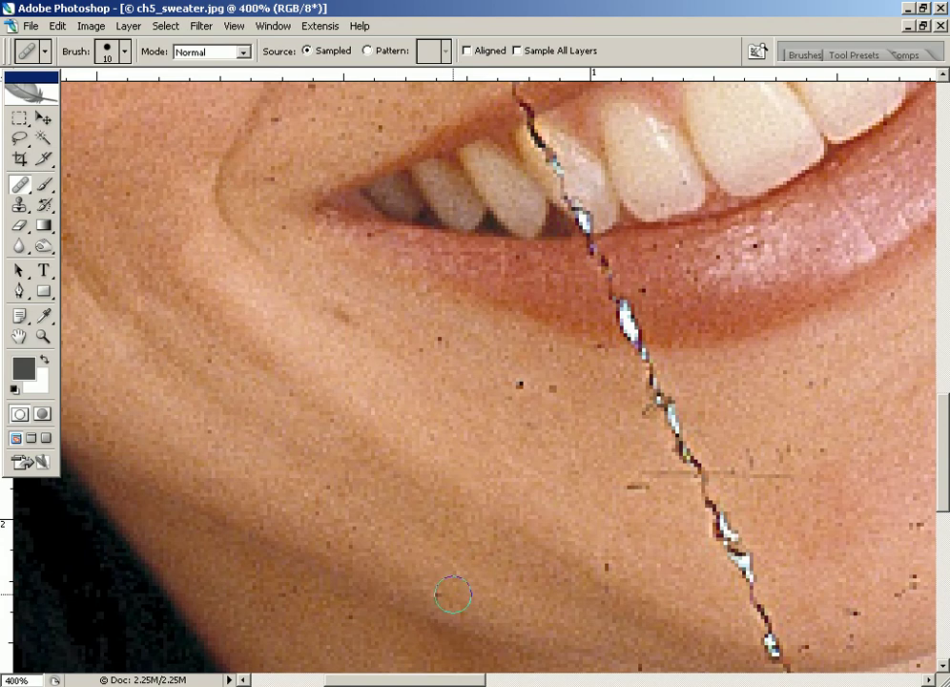
drag(536, 442, 397, 518)
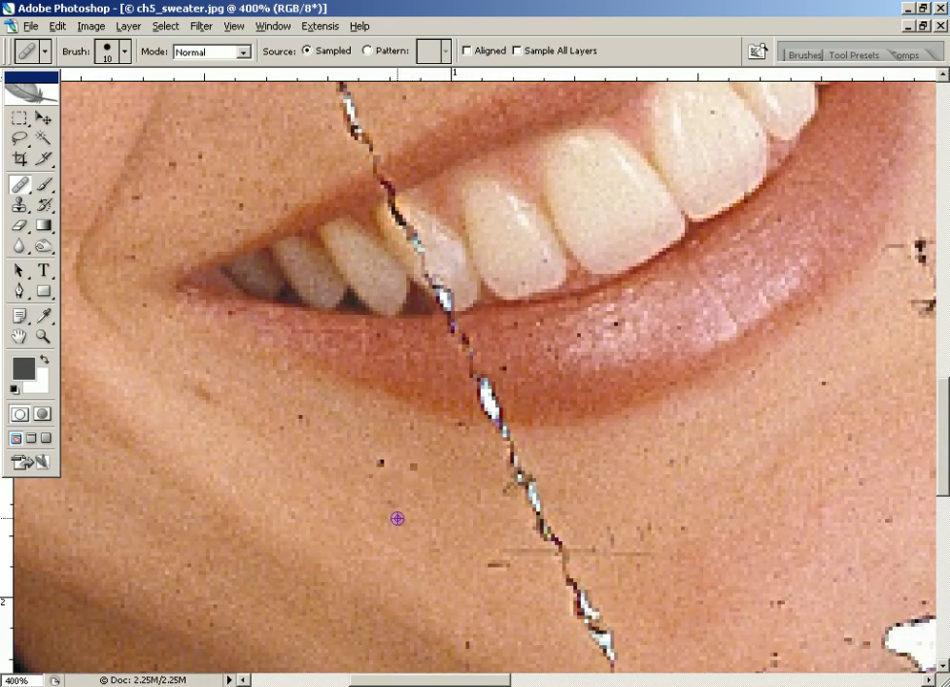
Heal the dark spots near the lip corner and bring the chin into view
click(380, 465)
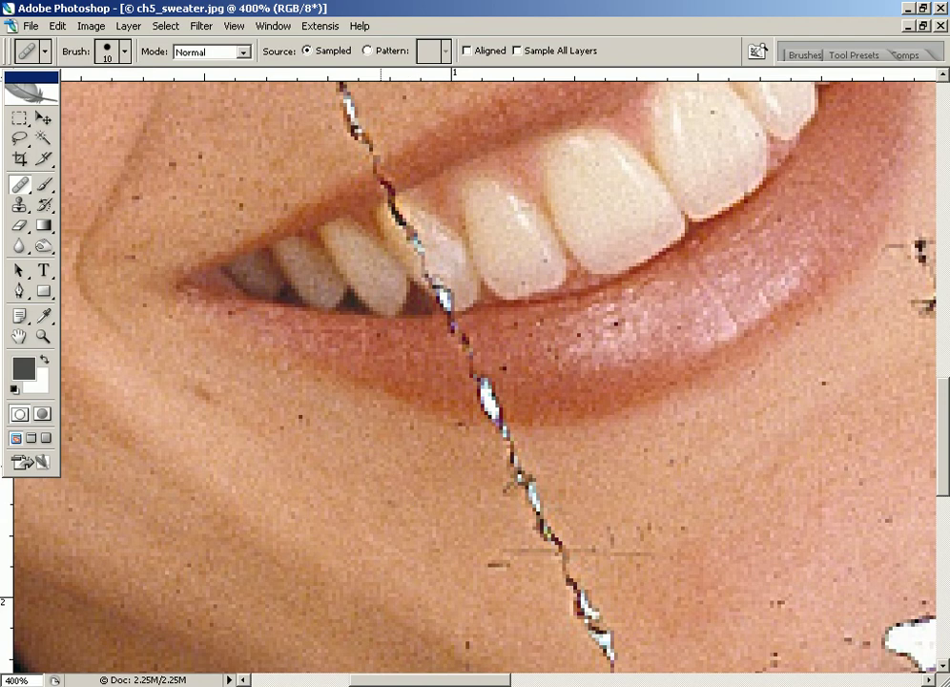
click(299, 419)
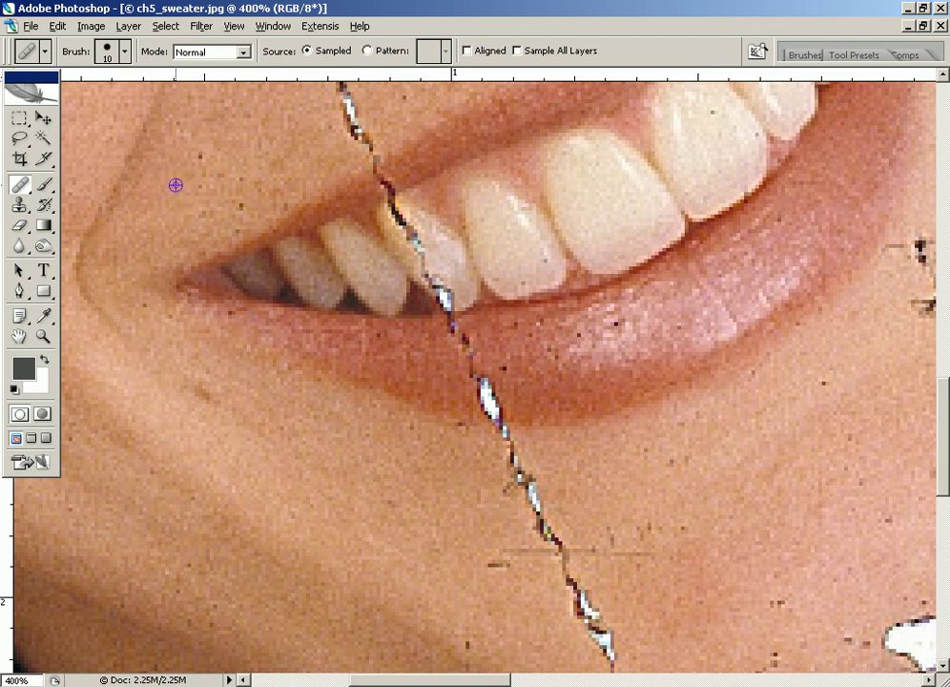
alt+click(218, 167)
click(236, 203)
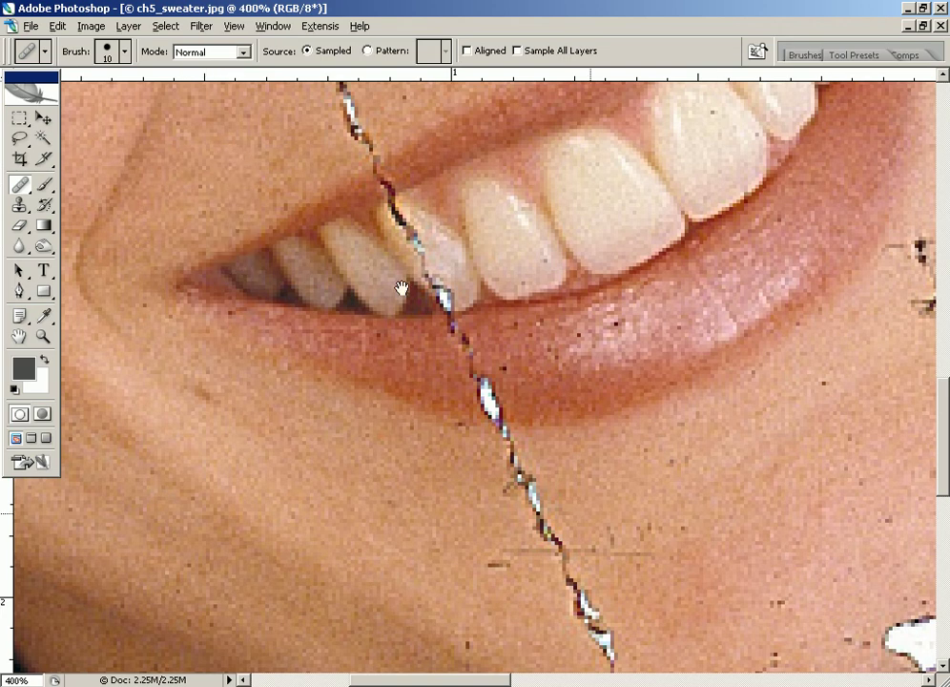
drag(606, 526, 401, 290)
drag(431, 334, 414, 482)
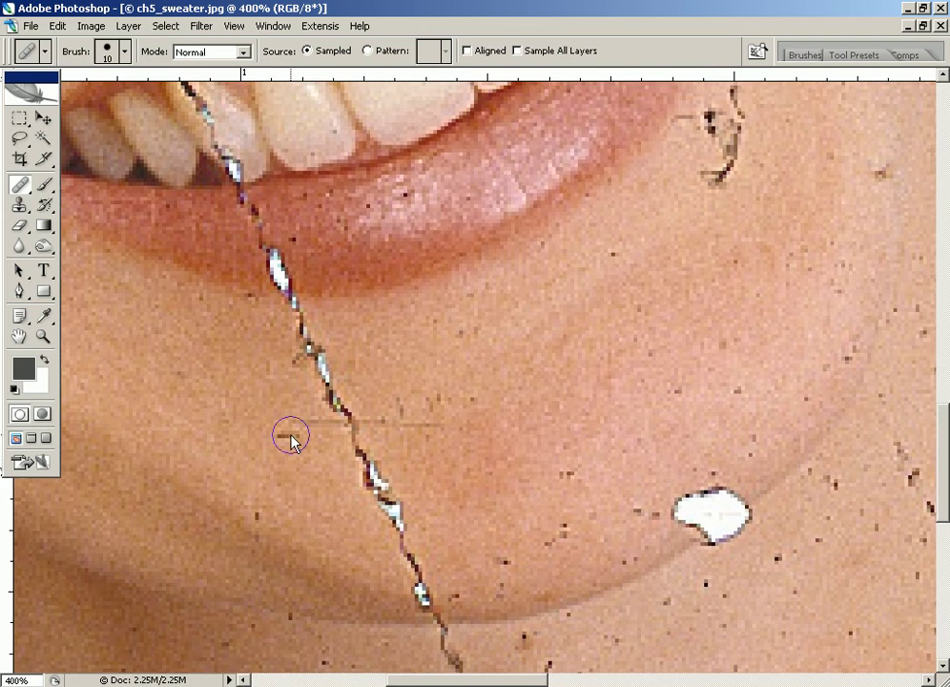
Sample clean chin skin to heal the scratch line, then zoom out to the whole portrait
alt+click(271, 401)
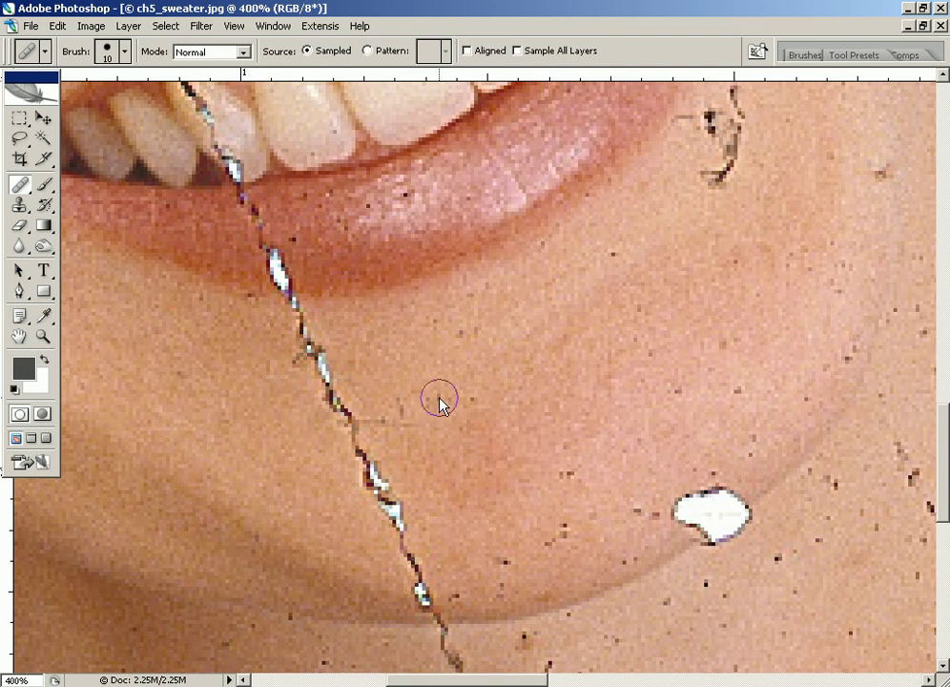
alt+click(390, 370)
click(402, 424)
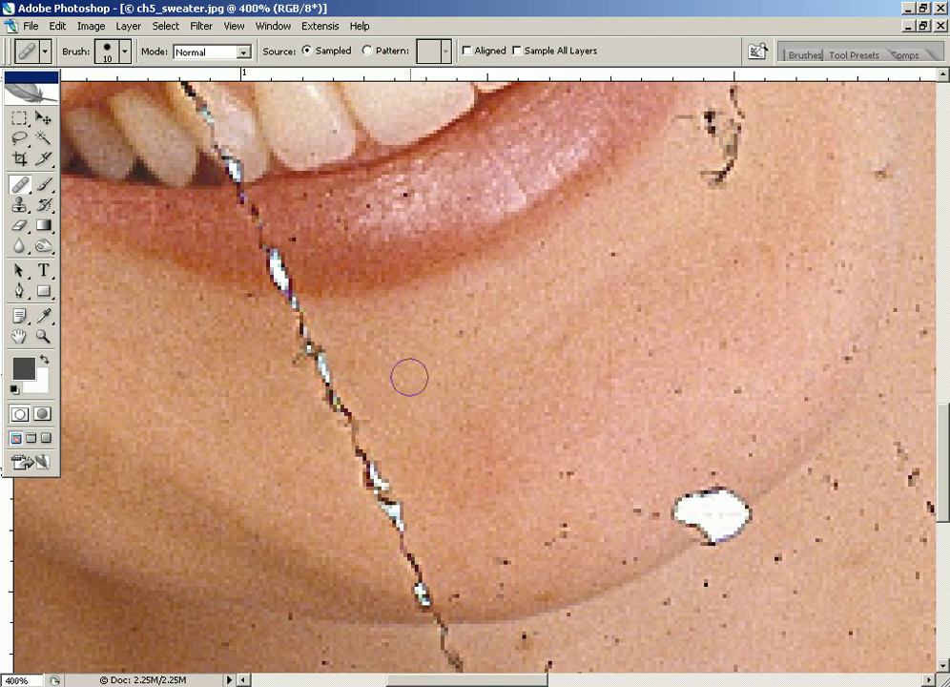
key(ctrl+minus)
key(ctrl+minus)
key(ctrl+minus)
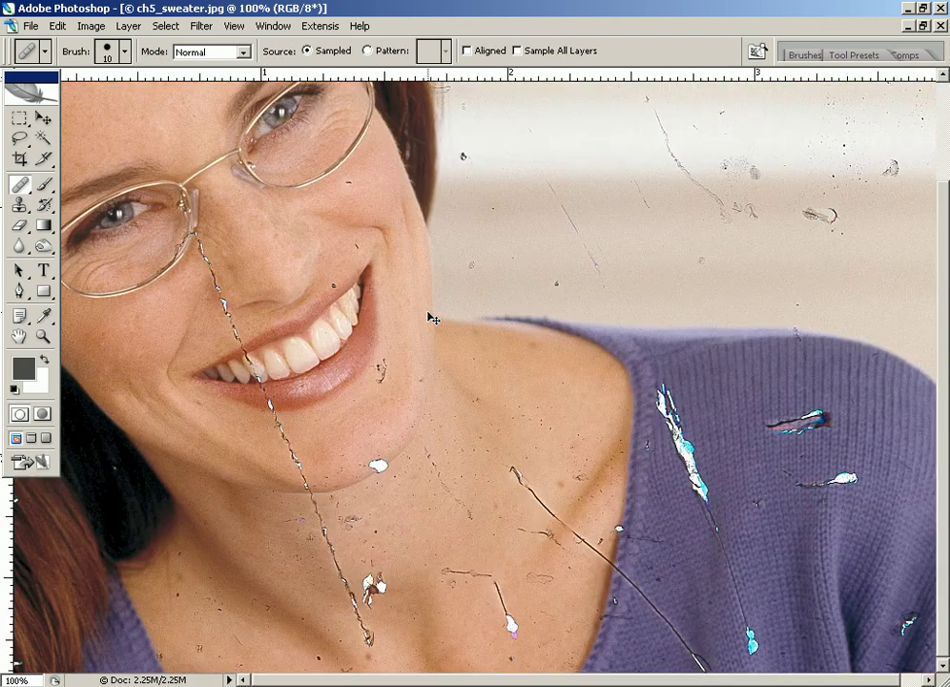
key(ctrl+minus)
Zoom to the eye area and patch out the crack section below the glasses with the Patch Tool
drag(227, 297, 345, 378)
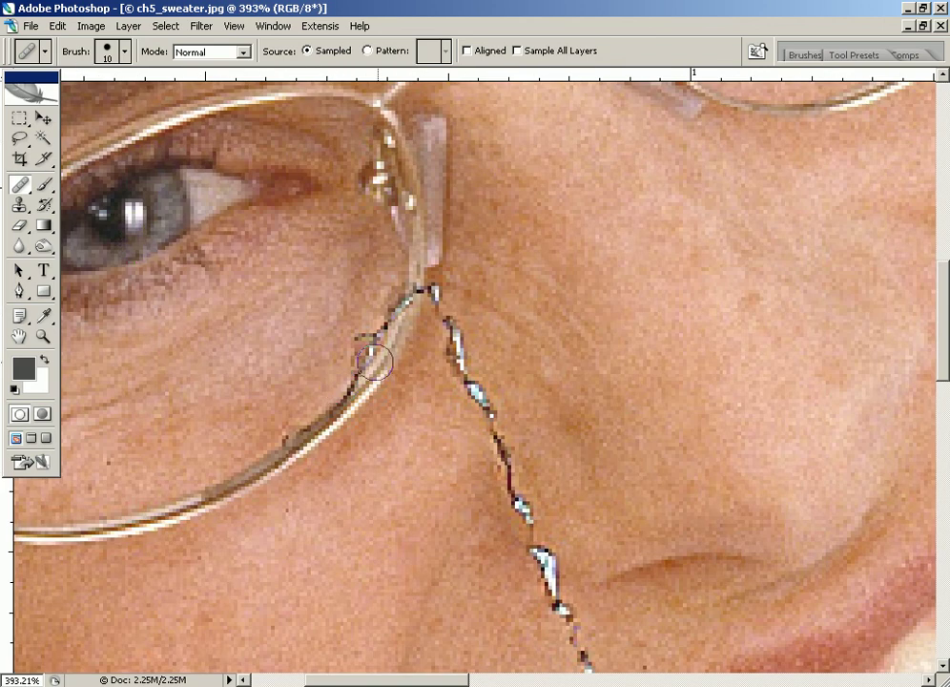
click(23, 184)
click(85, 220)
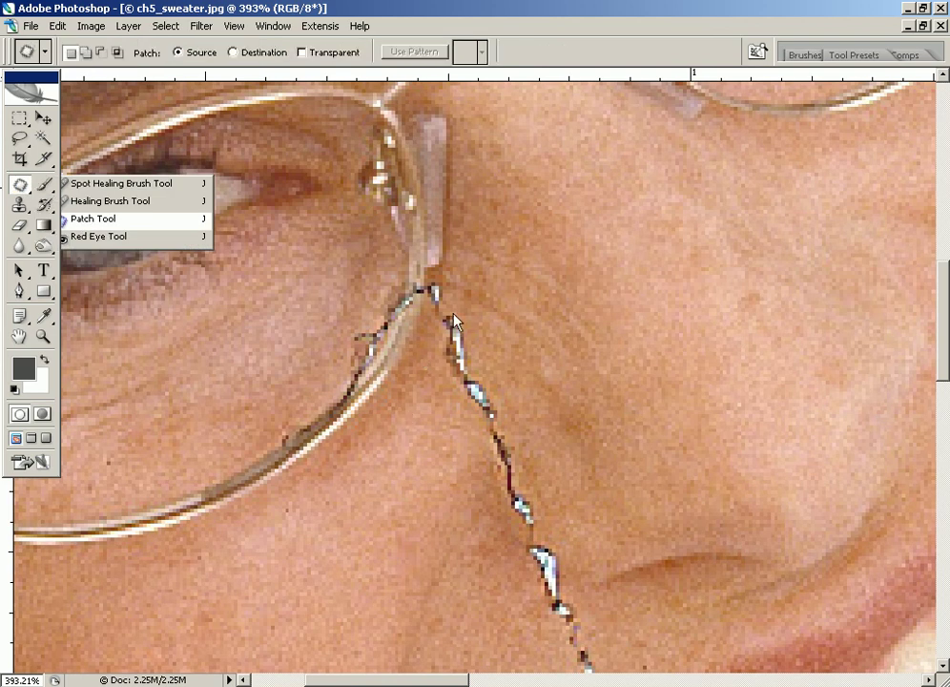
mouse_move(448, 304)
mouse_down()
mouse_move(442, 340)
mouse_move(492, 483)
mouse_move(525, 530)
mouse_move(541, 530)
mouse_move(553, 496)
mouse_move(543, 462)
mouse_move(481, 322)
mouse_move(454, 288)
mouse_move(451, 307)
mouse_up()
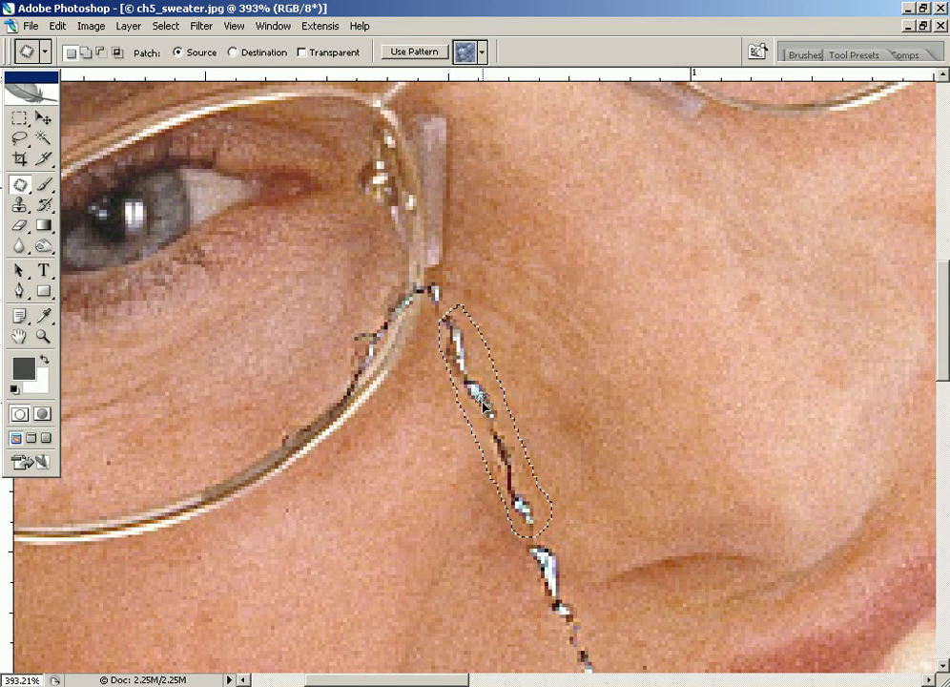
mouse_move(483, 403)
mouse_down()
mouse_move(449, 483)
mouse_move(435, 481)
mouse_up()
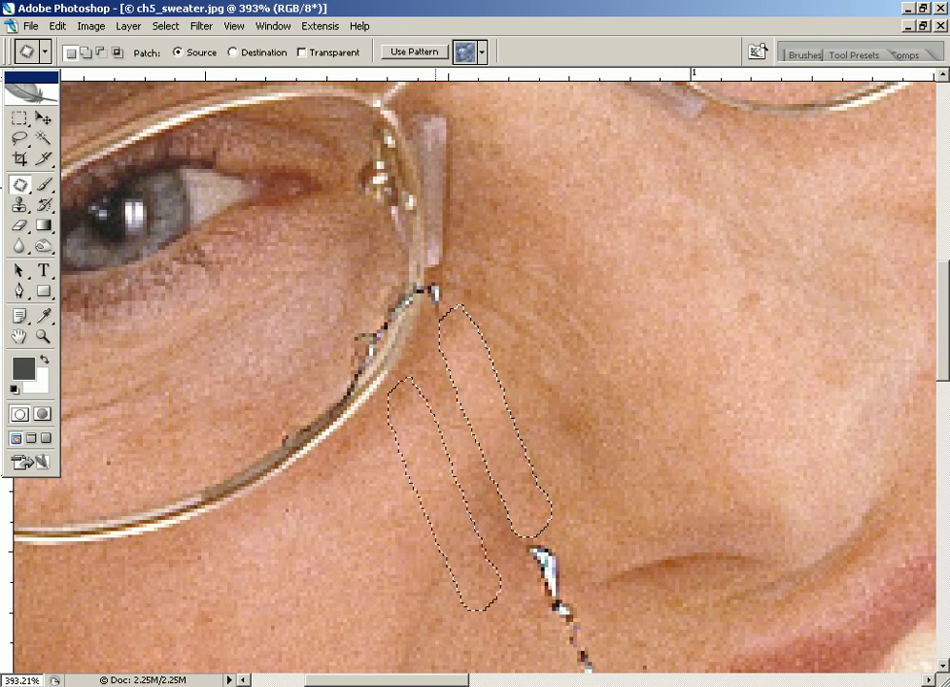
click(521, 369)
Patch the next crack section down the cheek and the crack across the lower lip
scroll(486, 272, down, 3)
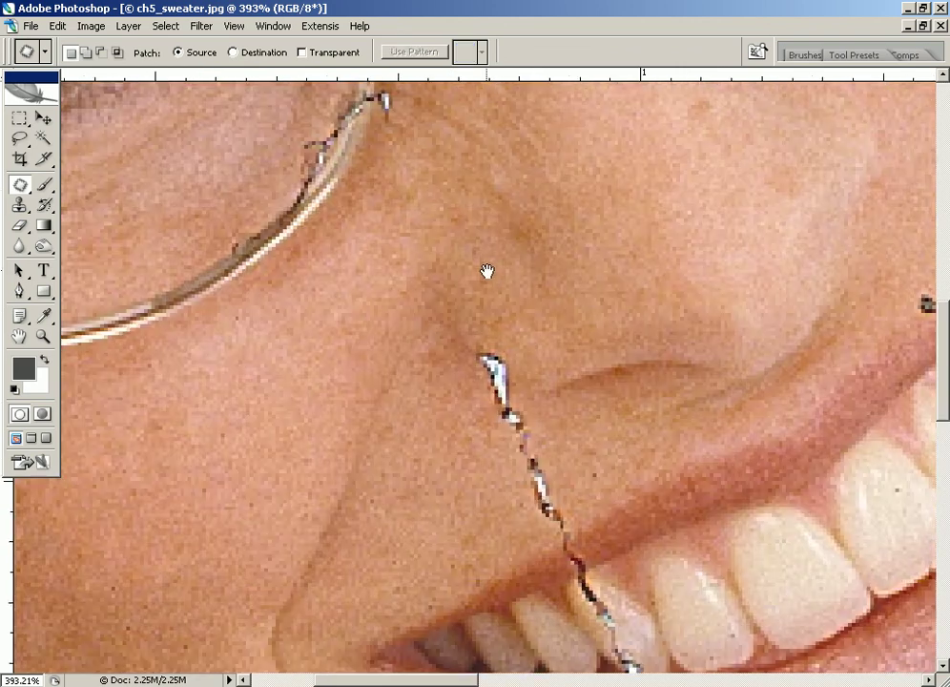
mouse_move(505, 343)
mouse_down()
mouse_move(465, 338)
mouse_move(481, 437)
mouse_move(517, 506)
mouse_move(574, 522)
mouse_move(530, 381)
mouse_move(517, 369)
mouse_move(474, 418)
mouse_move(410, 434)
mouse_up()
key(ctrl+d)
drag(612, 552, 450, 299)
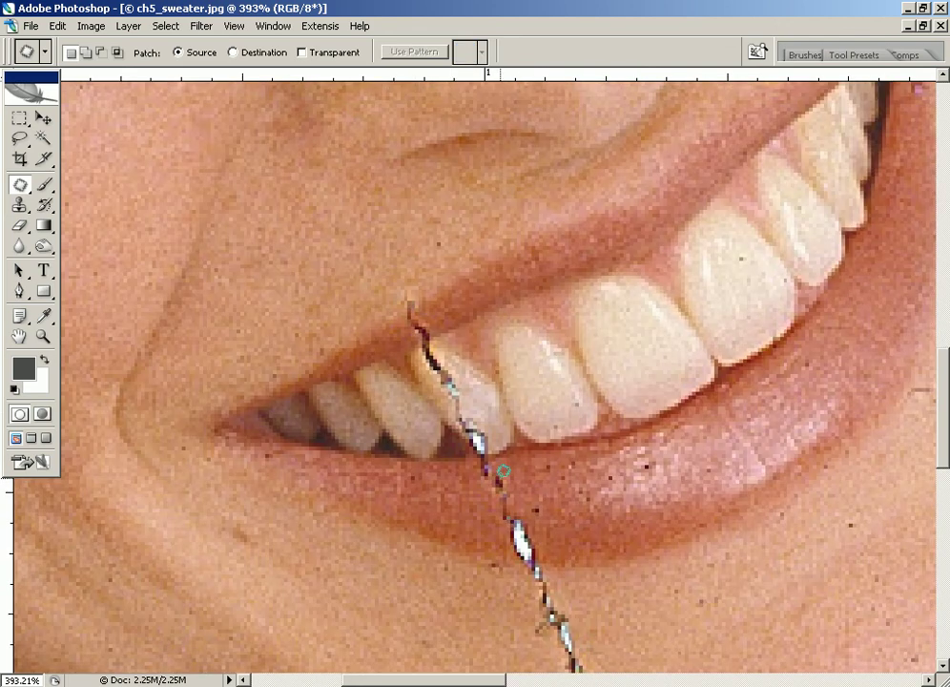
click(500, 469)
click(458, 271)
mouse_move(498, 467)
mouse_down()
mouse_move(536, 563)
mouse_move(615, 531)
mouse_move(501, 340)
mouse_up()
key(ctrl+d)
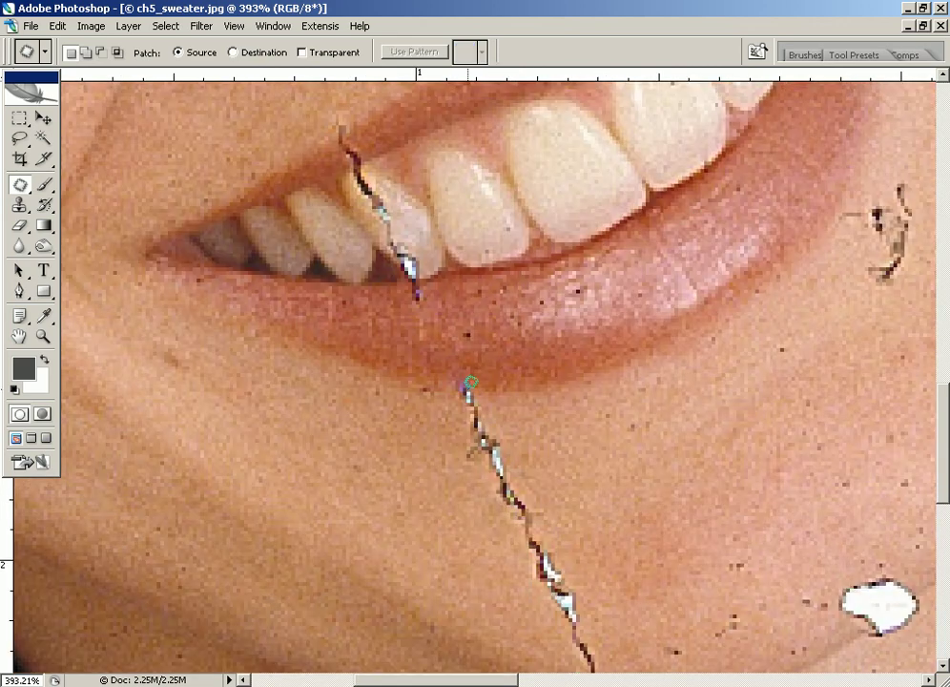
Patch the crack section running down from the lower lip onto clean skin
mouse_move(445, 387)
mouse_down()
mouse_move(480, 500)
mouse_move(546, 526)
mouse_up()
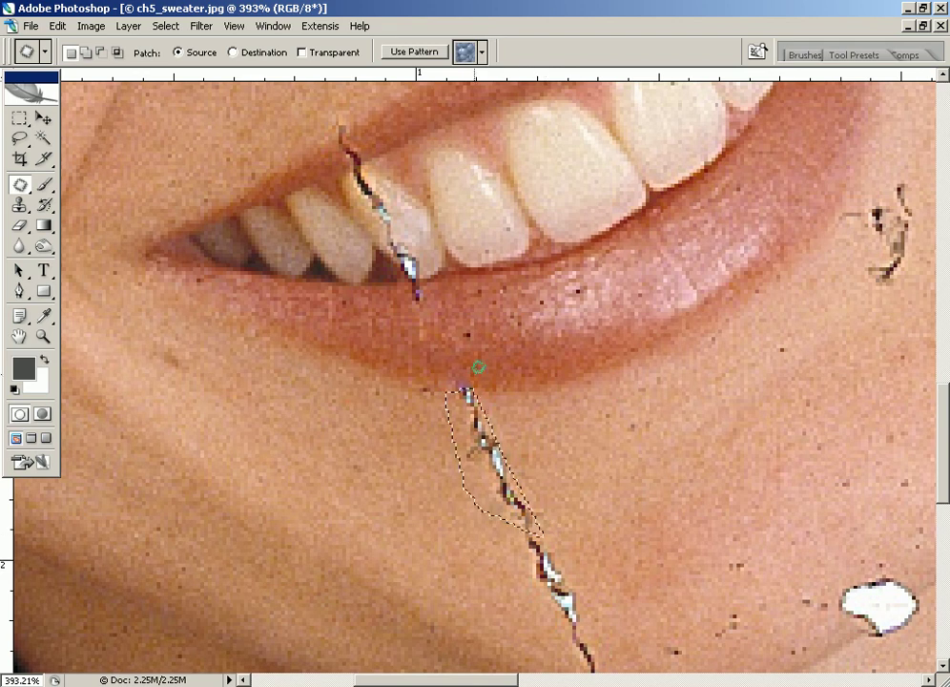
drag(450, 377, 511, 523)
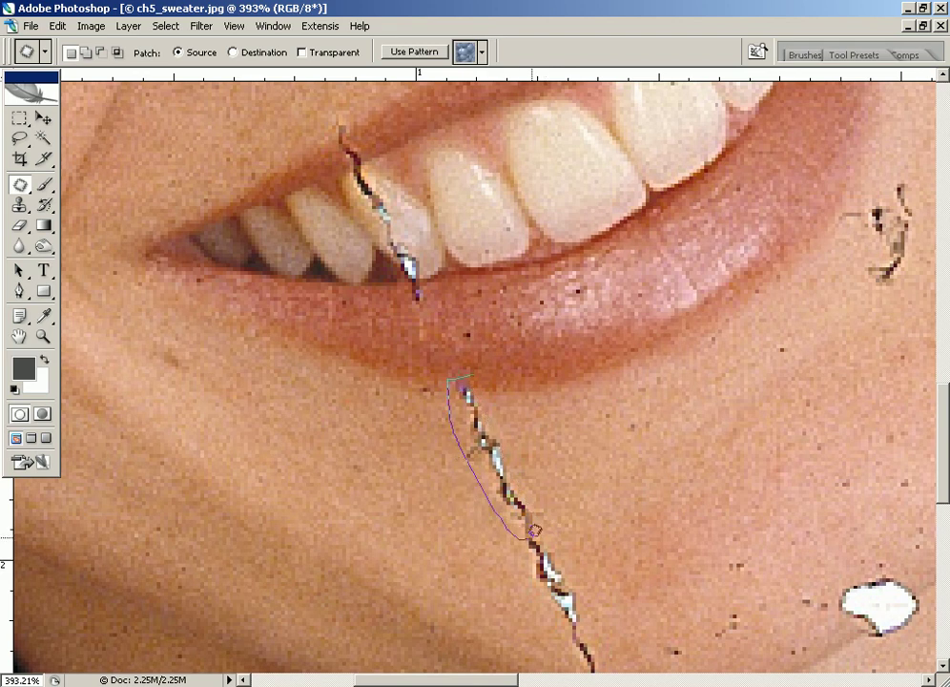
mouse_move(511, 523)
mouse_down()
mouse_move(543, 472)
mouse_move(439, 515)
mouse_move(411, 450)
mouse_move(365, 431)
mouse_up()
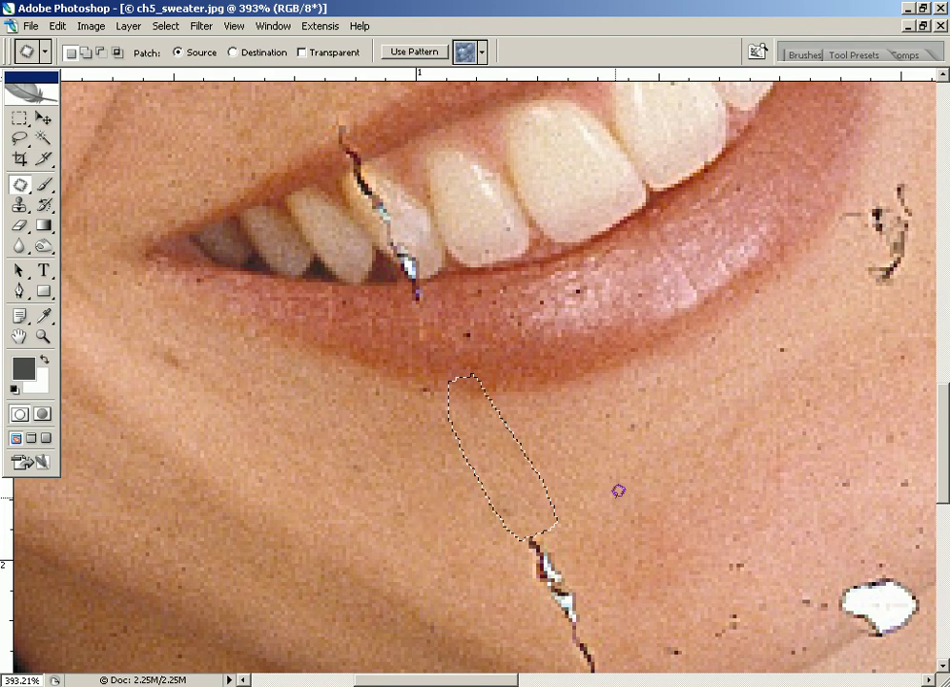
key(ctrl+d)
Patch the lower part of the crack down to the jawline
mouse_move(577, 478)
mouse_down()
mouse_move(530, 429)
mouse_move(515, 378)
mouse_move(470, 387)
mouse_move(563, 551)
mouse_up()
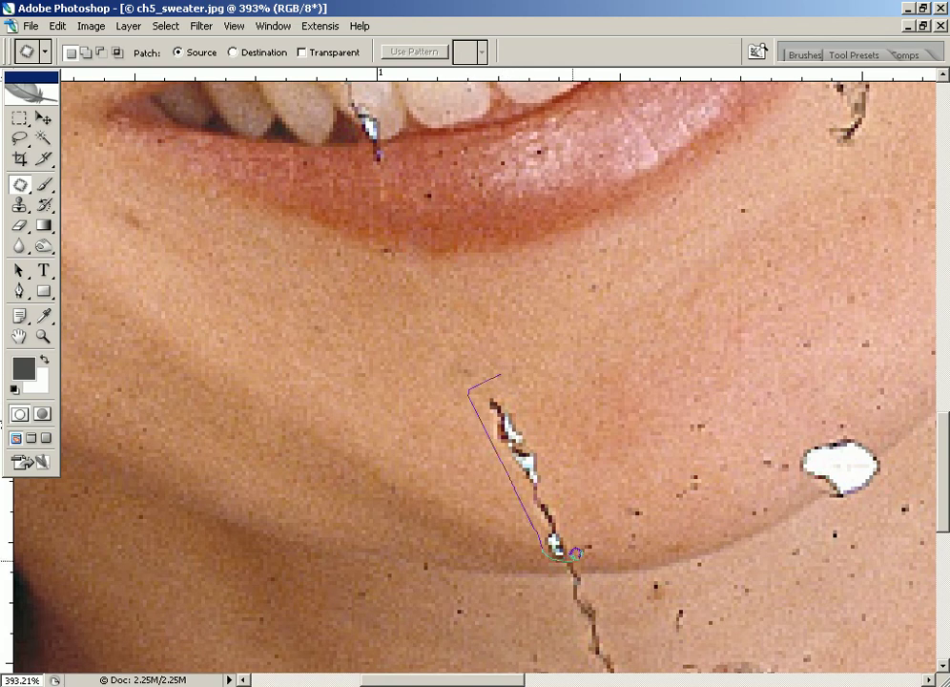
drag(562, 551, 634, 473)
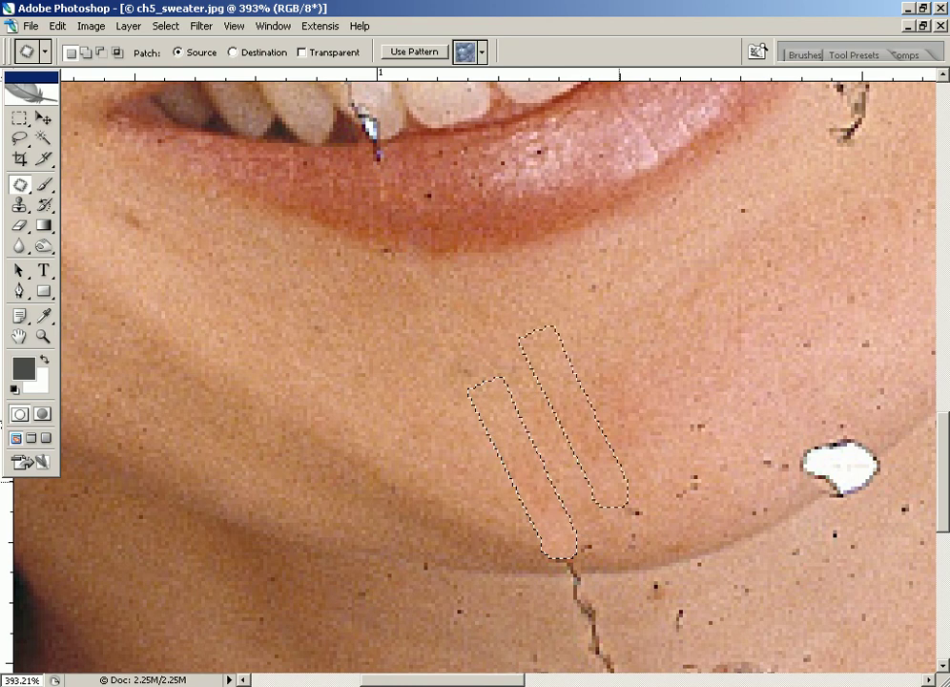
key(ctrl+d)
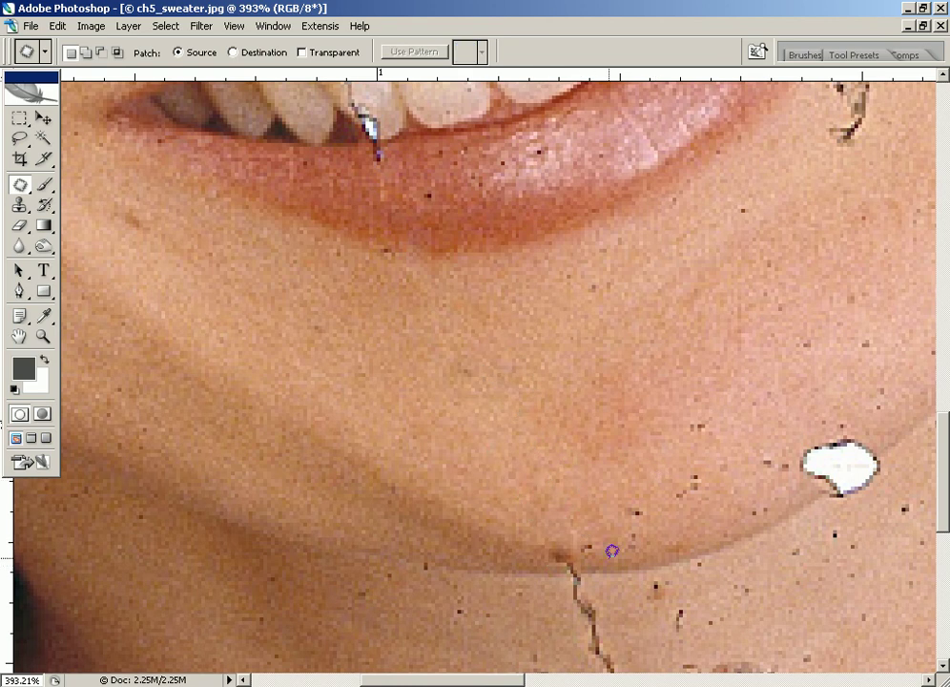
mouse_move(832, 173)
mouse_down()
mouse_move(642, 420)
mouse_move(551, 516)
mouse_up()
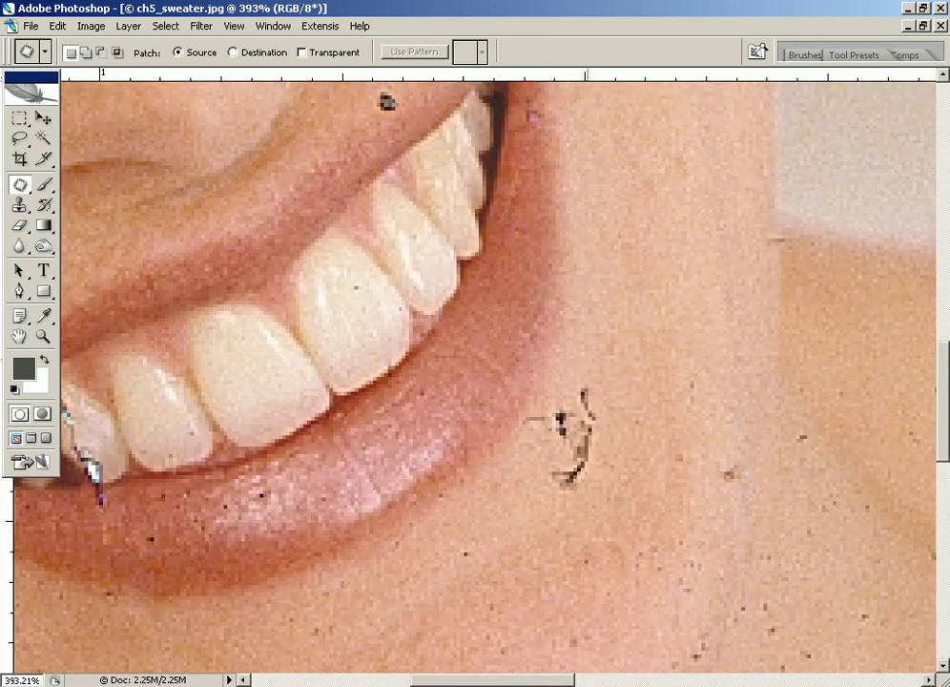
Patch the dark mark beside the mouth corner and the crack on the front tooth
mouse_move(596, 379)
mouse_down()
mouse_move(536, 405)
mouse_move(607, 468)
mouse_move(678, 349)
mouse_up()
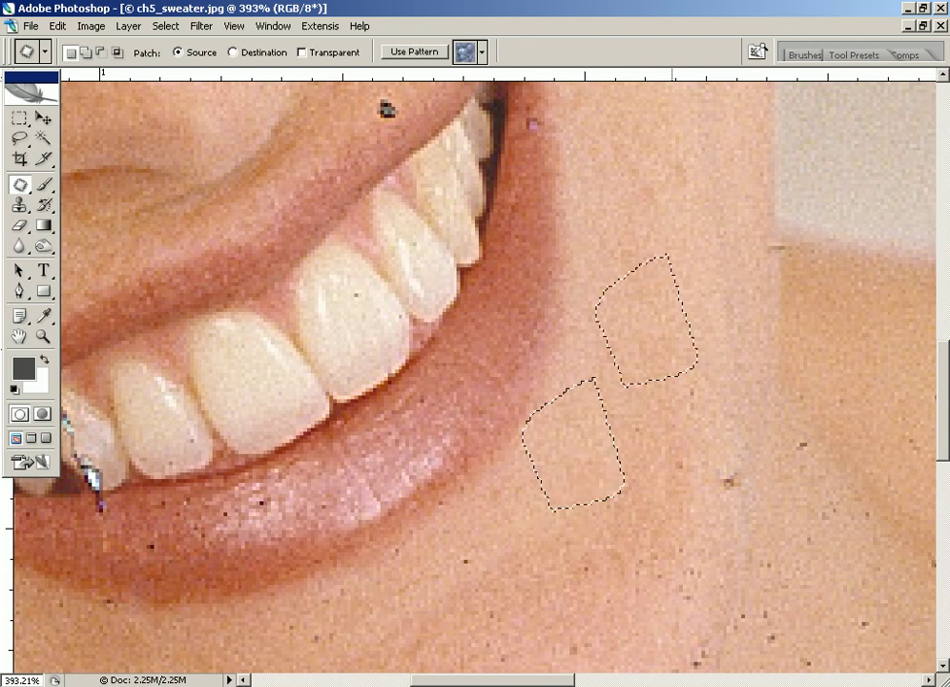
key(ctrl+d)
drag(463, 468, 706, 286)
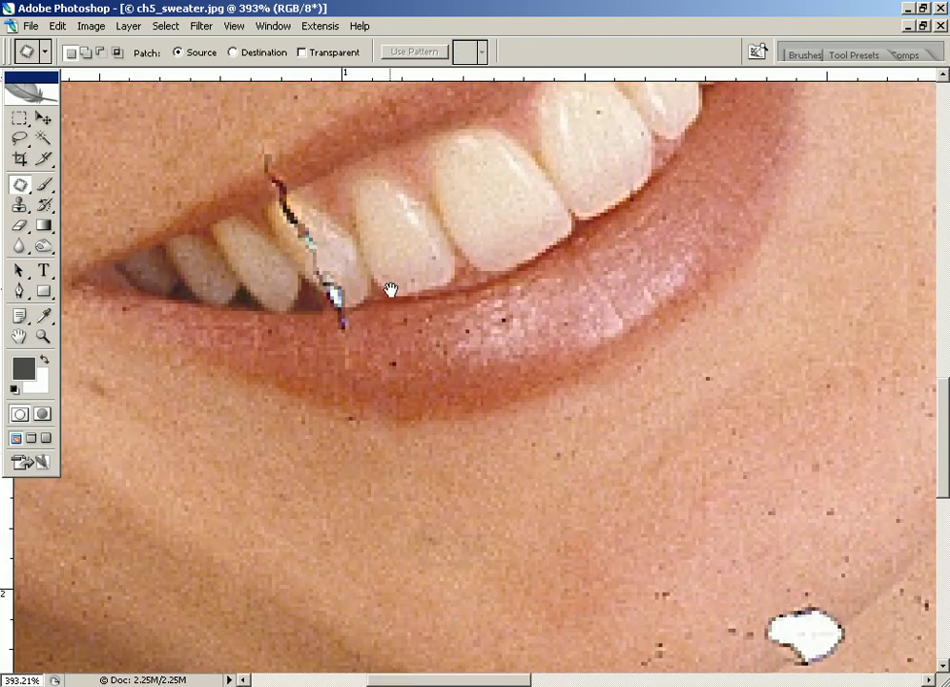
drag(390, 288, 388, 303)
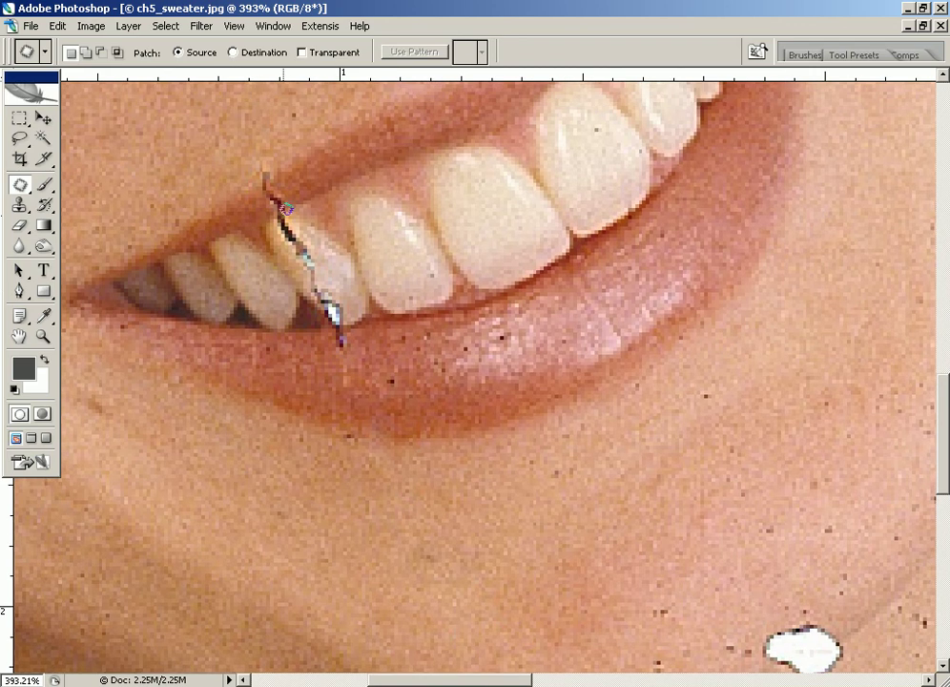
mouse_move(288, 219)
mouse_down()
mouse_move(333, 313)
mouse_move(354, 312)
mouse_move(307, 222)
mouse_move(491, 234)
mouse_move(483, 222)
mouse_move(405, 269)
mouse_move(392, 255)
mouse_up()
key(ctrl+d)
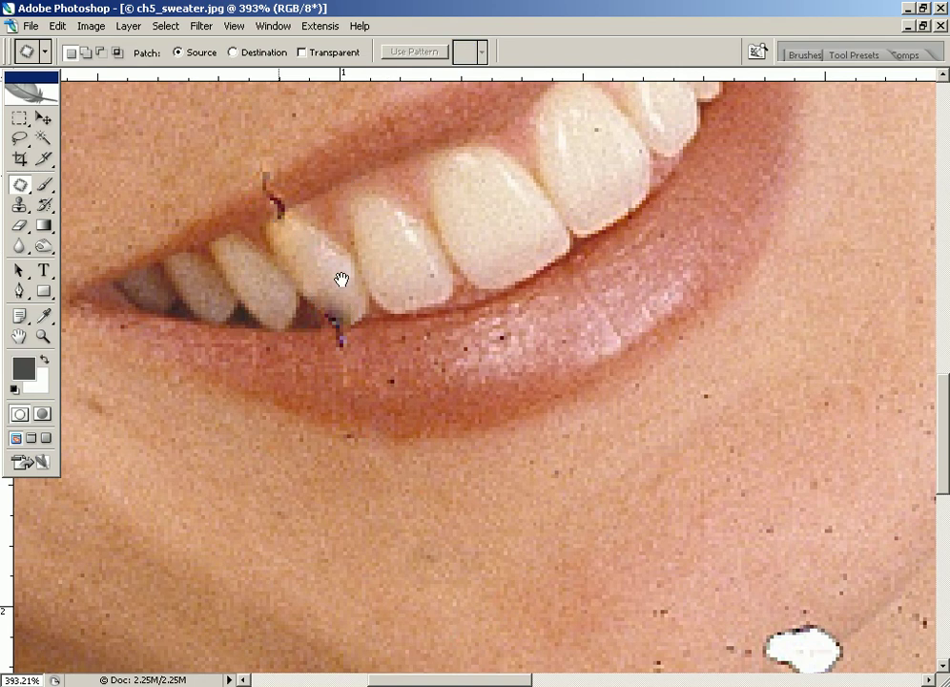
Pan the view up to the nose above the lip
drag(275, 179, 360, 328)
drag(417, 321, 405, 477)
mouse_move(691, 226)
mouse_down()
mouse_move(654, 282)
mouse_move(687, 355)
mouse_move(670, 300)
mouse_up()
mouse_move(726, 202)
mouse_down()
mouse_move(626, 272)
mouse_move(679, 293)
mouse_move(604, 238)
mouse_up()
Zoom in on the cheek and patch the small dark mole below the glasses rim
key(ctrl+d)
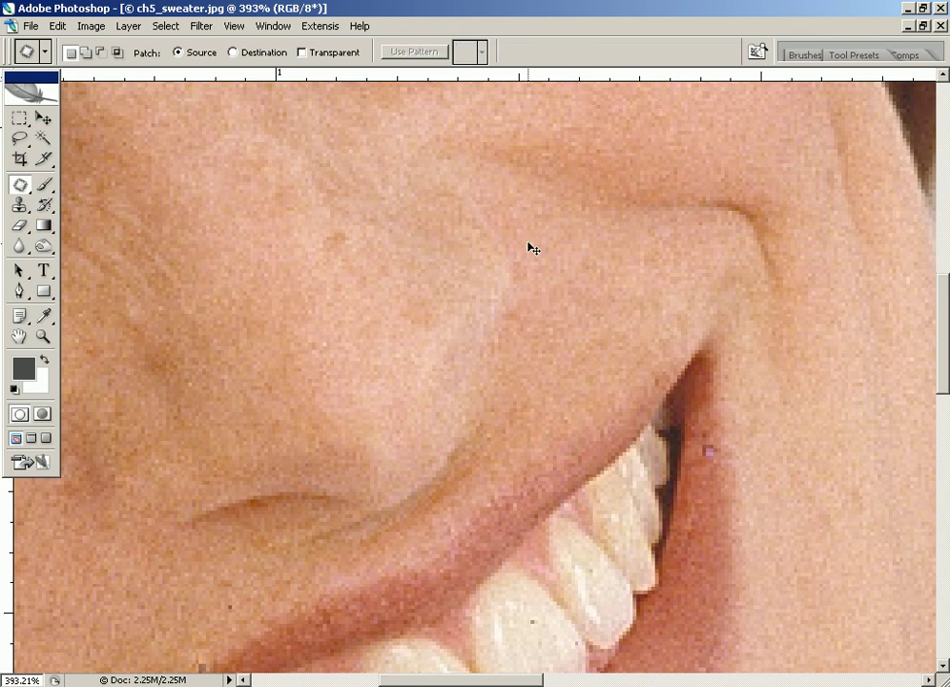
key(ctrl+minus)
key(ctrl+minus)
key(ctrl+minus)
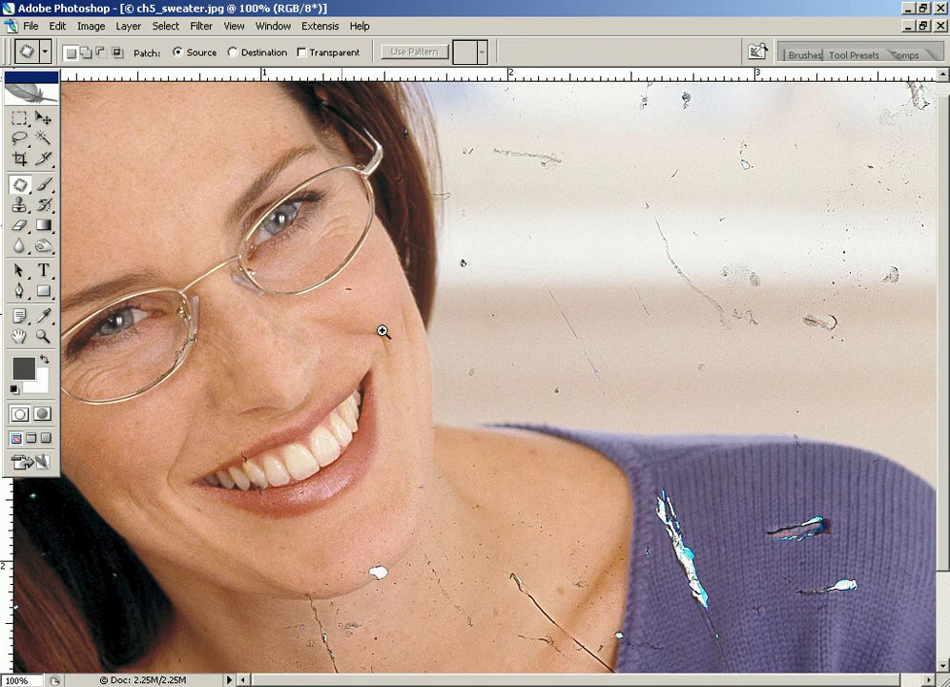
drag(383, 331, 318, 212)
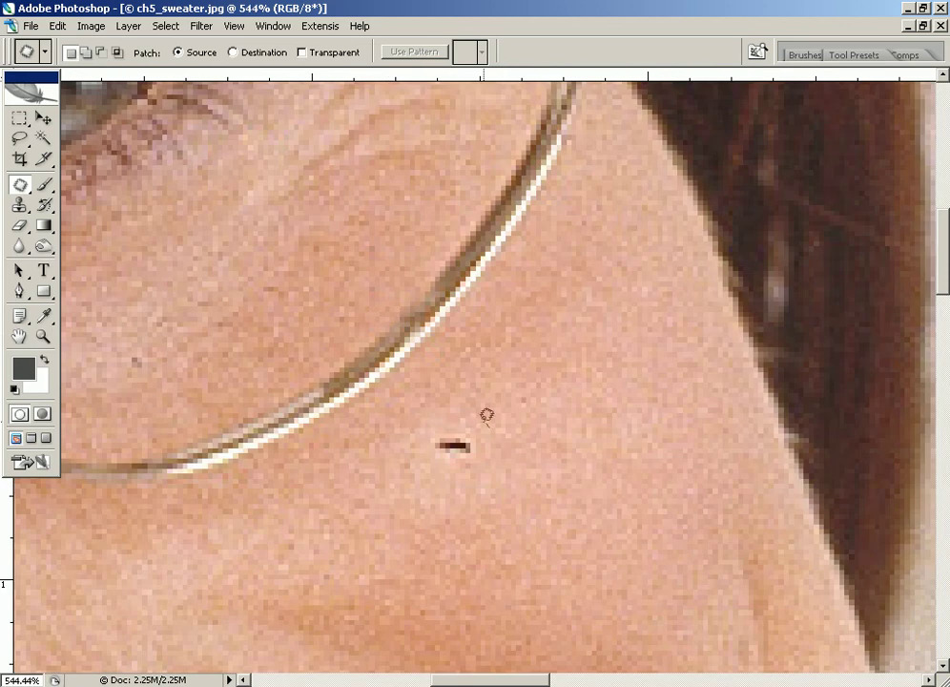
mouse_move(486, 421)
mouse_down()
mouse_move(496, 449)
mouse_move(490, 442)
mouse_move(557, 450)
mouse_up()
key(ctrl+d)
key(ctrl+minus)
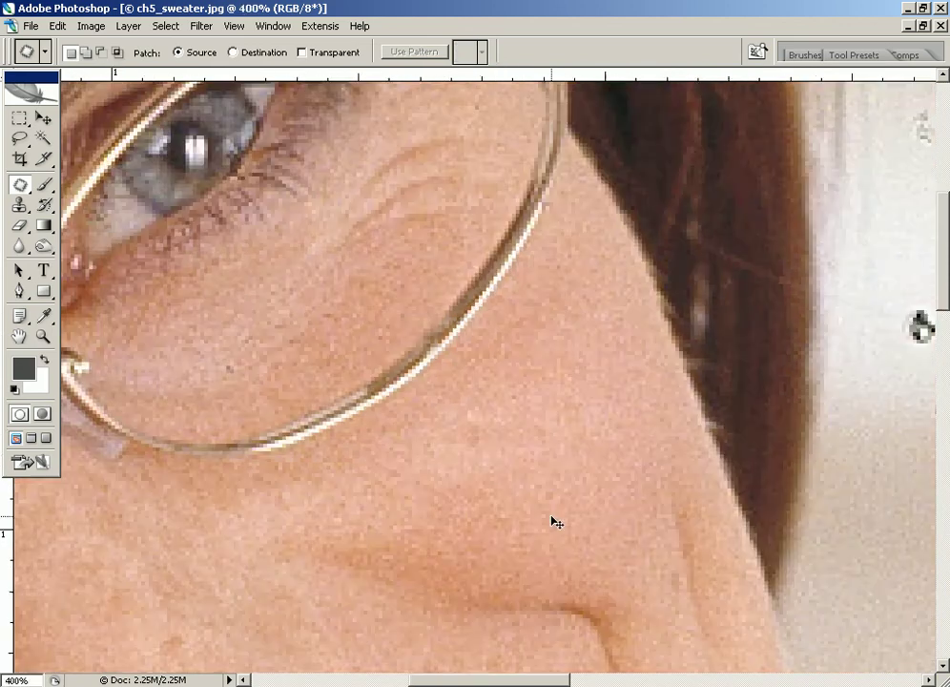
key(ctrl+minus)
key(ctrl+minus)
key(ctrl+minus)
key(ctrl+minus)
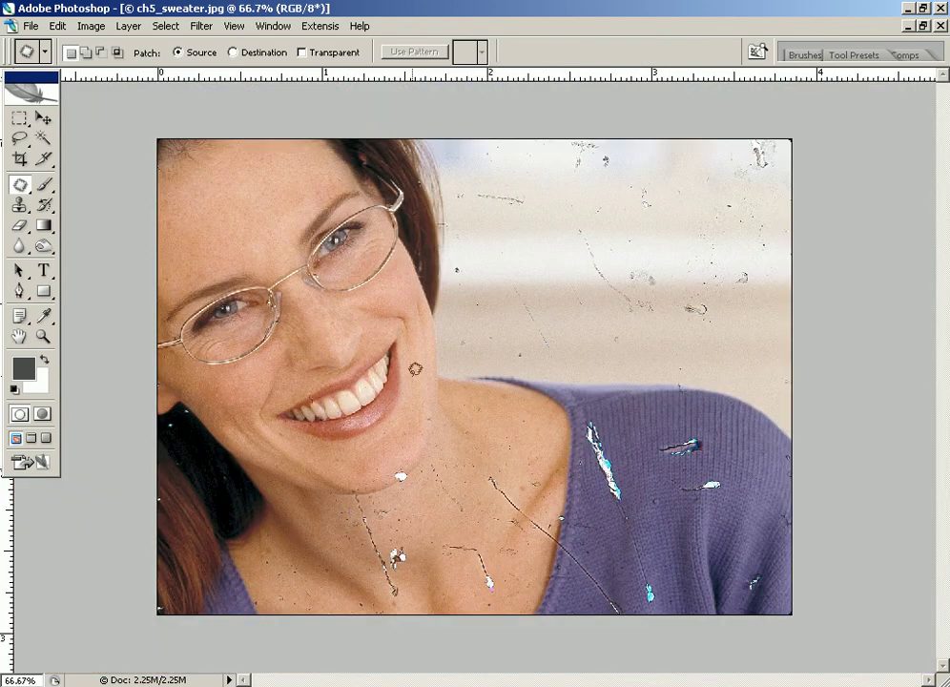
mouse_move(333, 388)
mouse_down()
mouse_move(344, 399)
mouse_move(259, 277)
mouse_move(301, 298)
mouse_up()
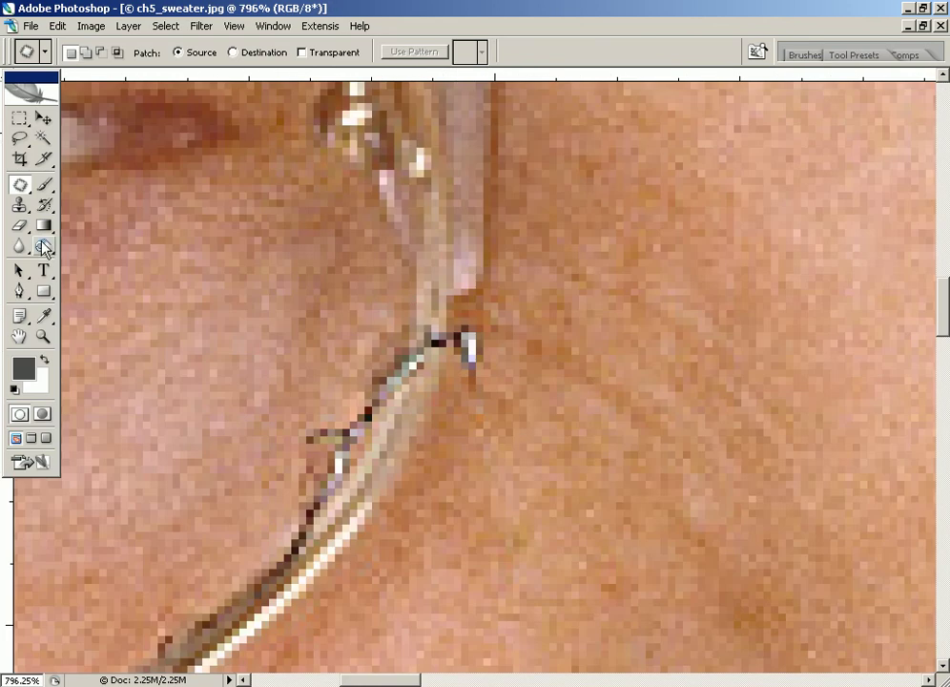
Use the Clone Stamp to cover the glint and crack fragments along the glasses frame
click(21, 205)
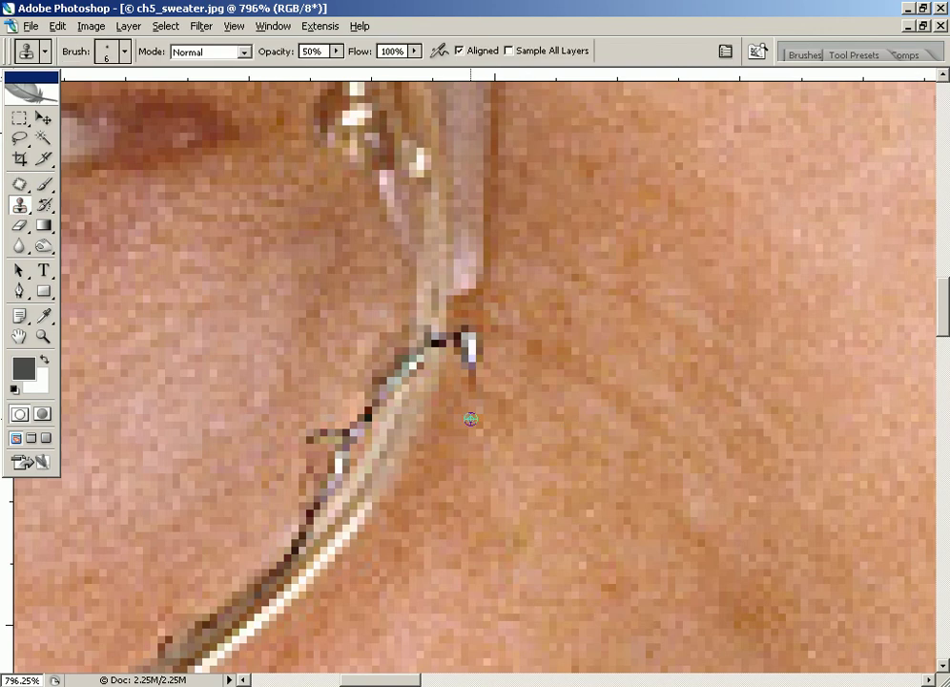
drag(482, 373, 463, 337)
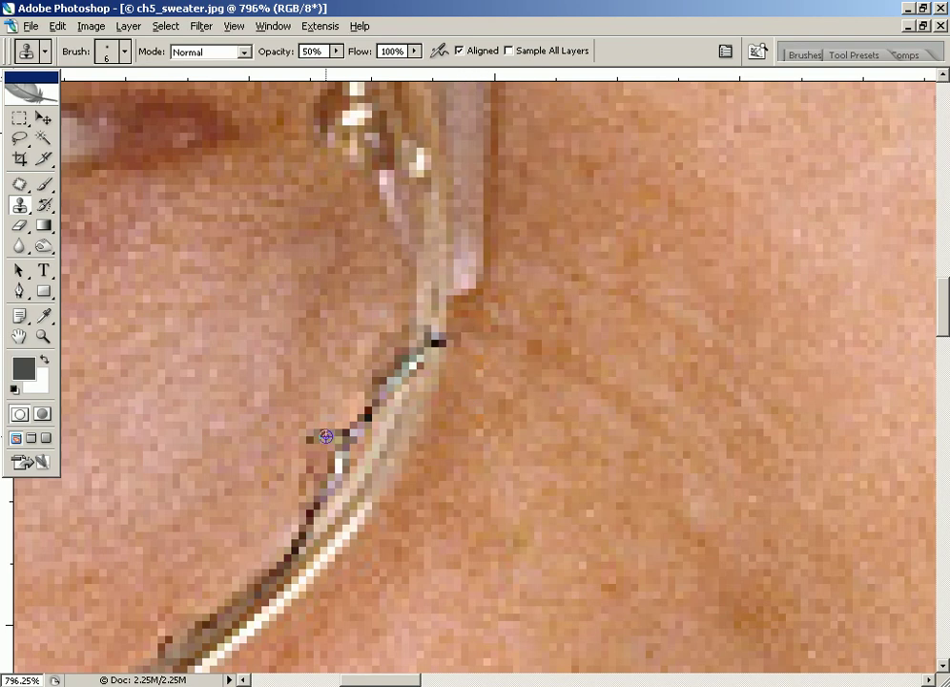
mouse_move(322, 422)
mouse_down()
mouse_move(312, 435)
mouse_move(312, 476)
mouse_up()
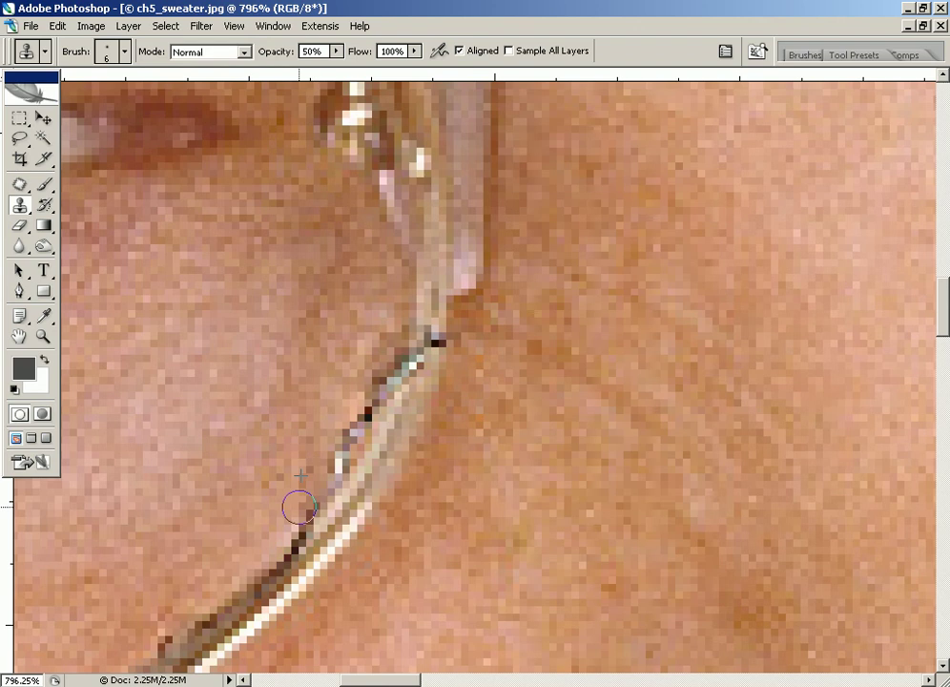
alt+click(322, 390)
drag(357, 415, 288, 516)
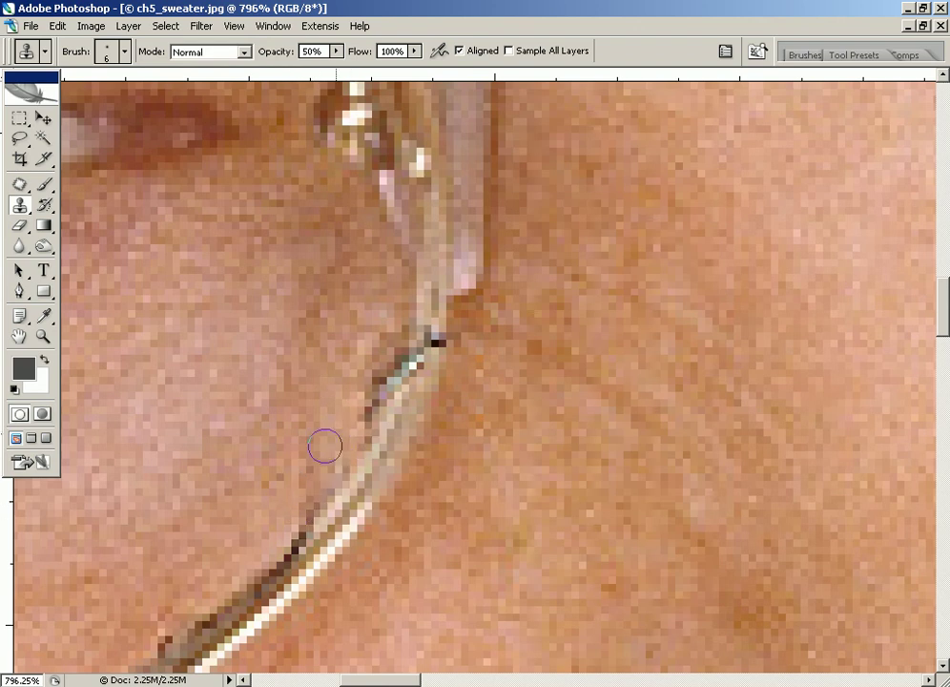
Sample skin near the frame joint and clone over the remaining dark spots there
alt+click(432, 304)
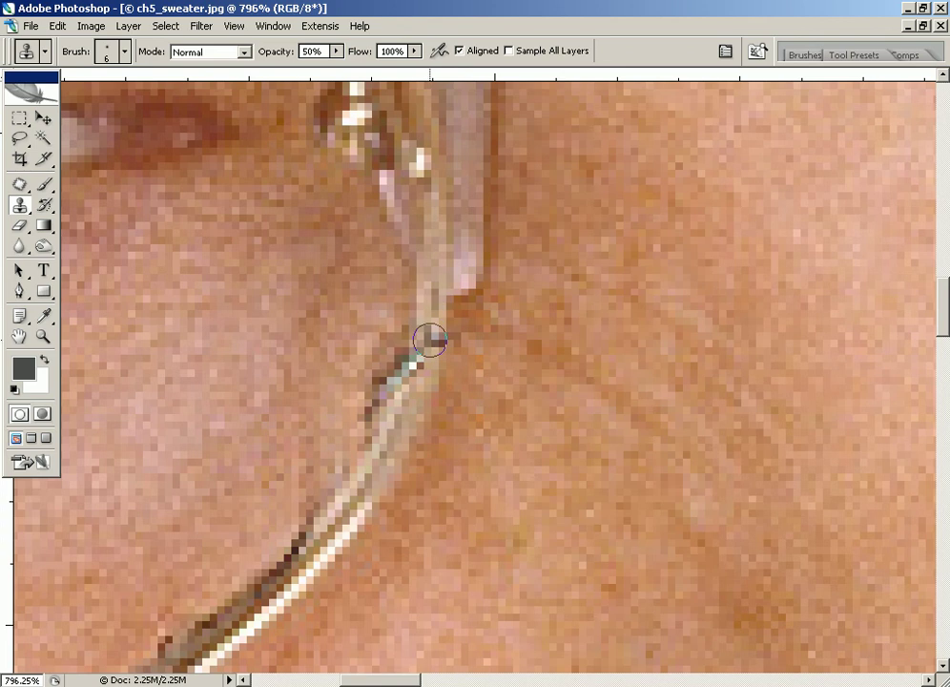
mouse_move(431, 342)
mouse_down()
mouse_move(424, 361)
mouse_move(382, 381)
mouse_move(350, 443)
mouse_up()
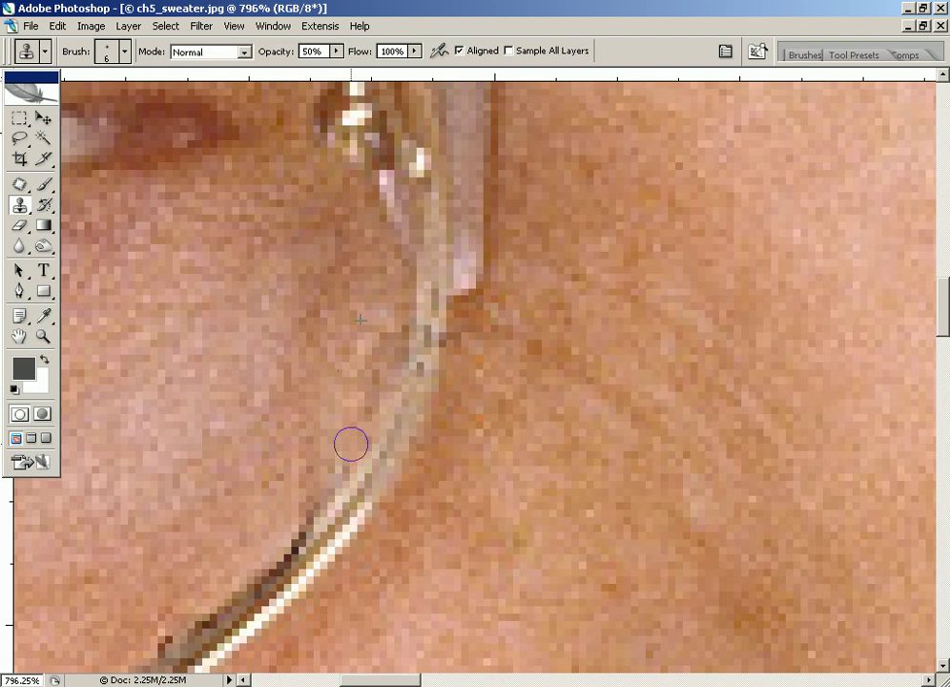
alt+click(377, 320)
click(378, 360)
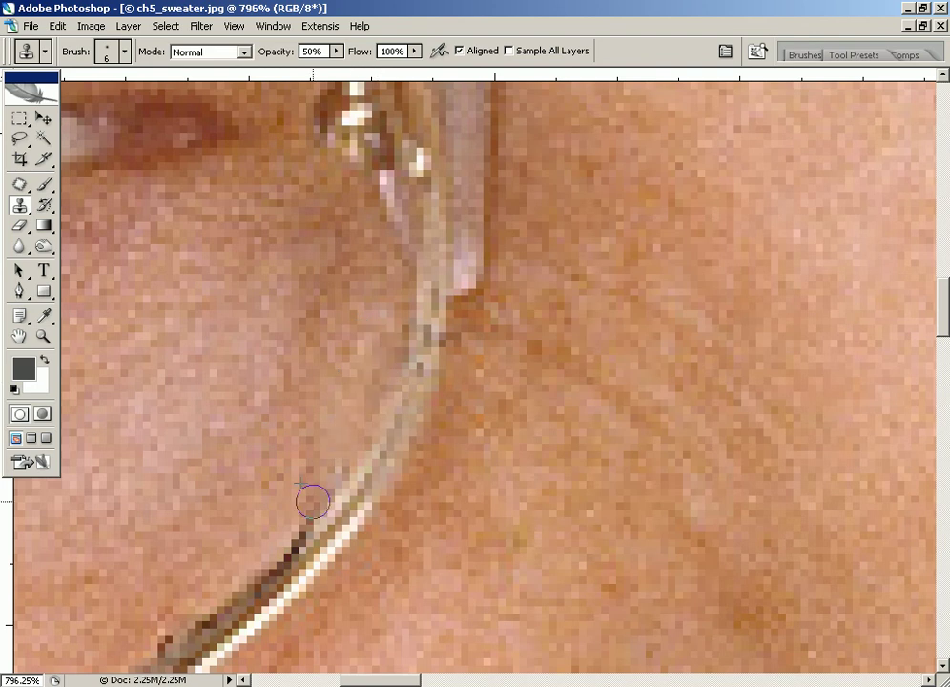
drag(697, 373, 506, 98)
Clone over the dark streak on the front tooth from its lower end to the top
drag(506, 448, 503, 121)
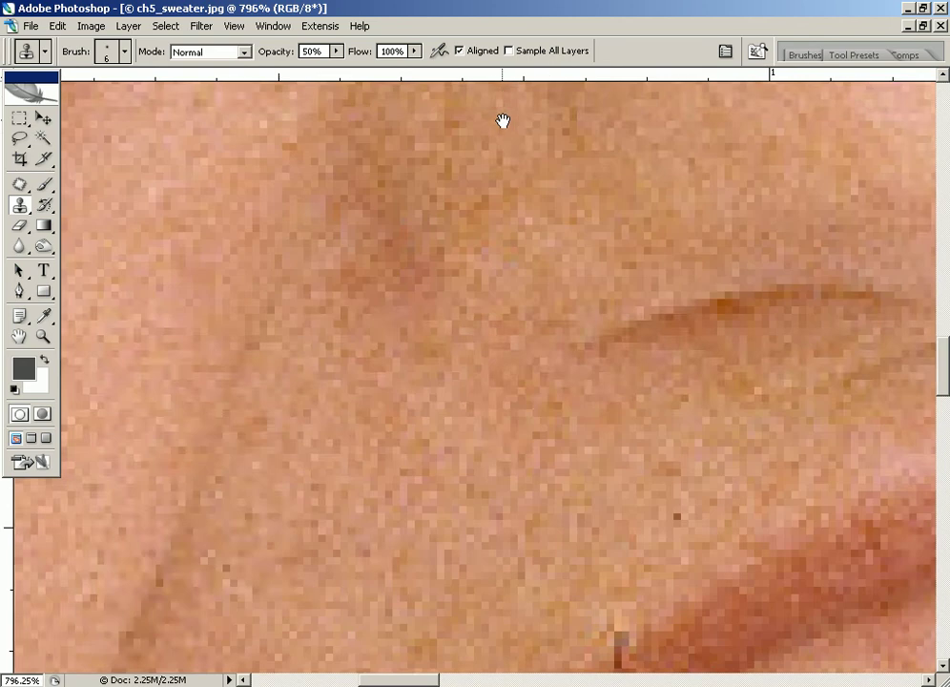
drag(410, 381, 361, 151)
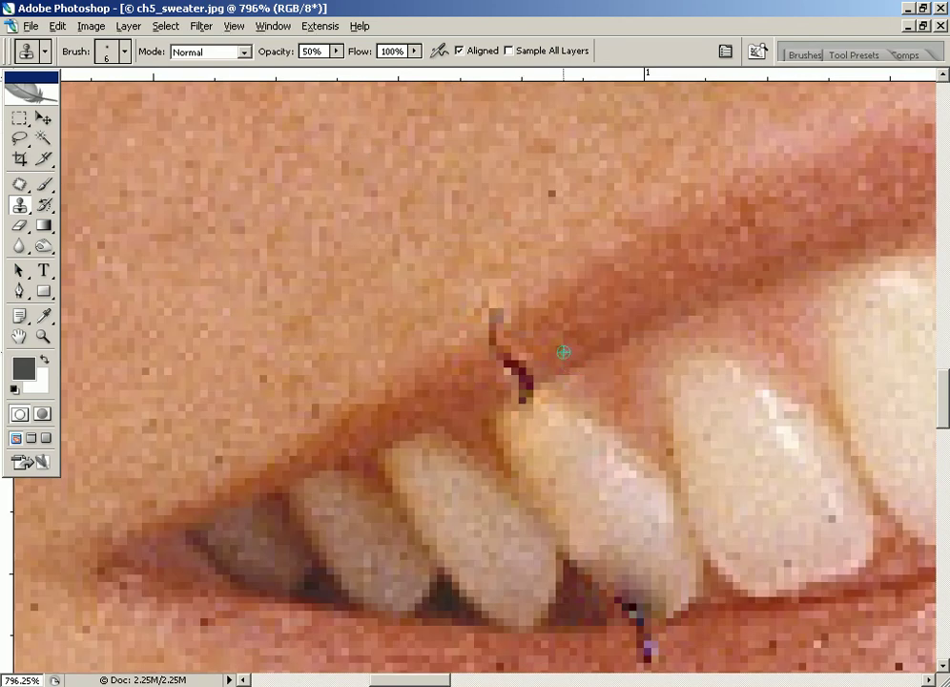
click(523, 385)
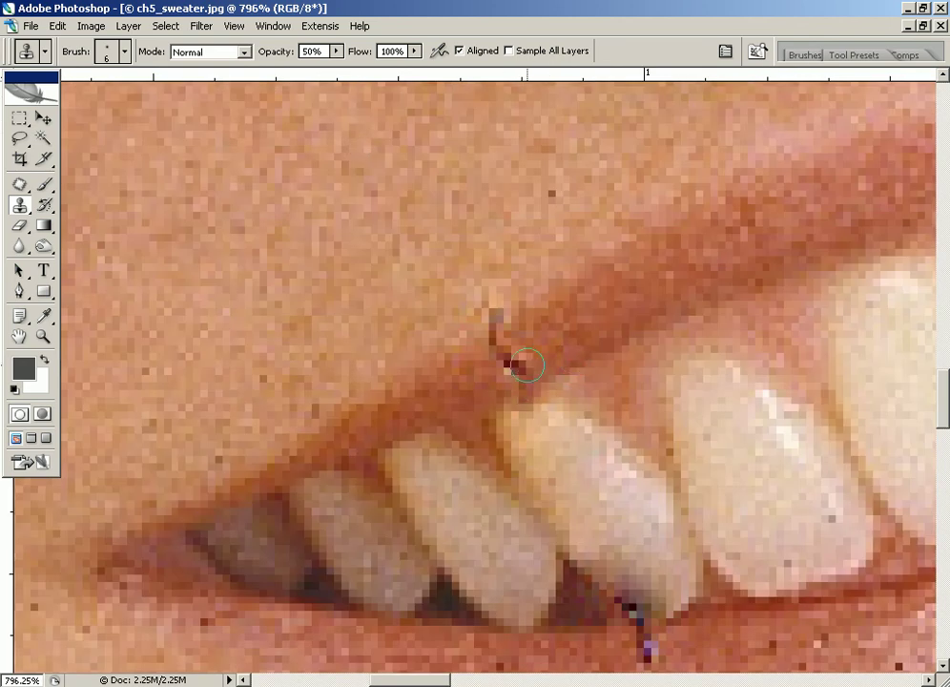
click(512, 362)
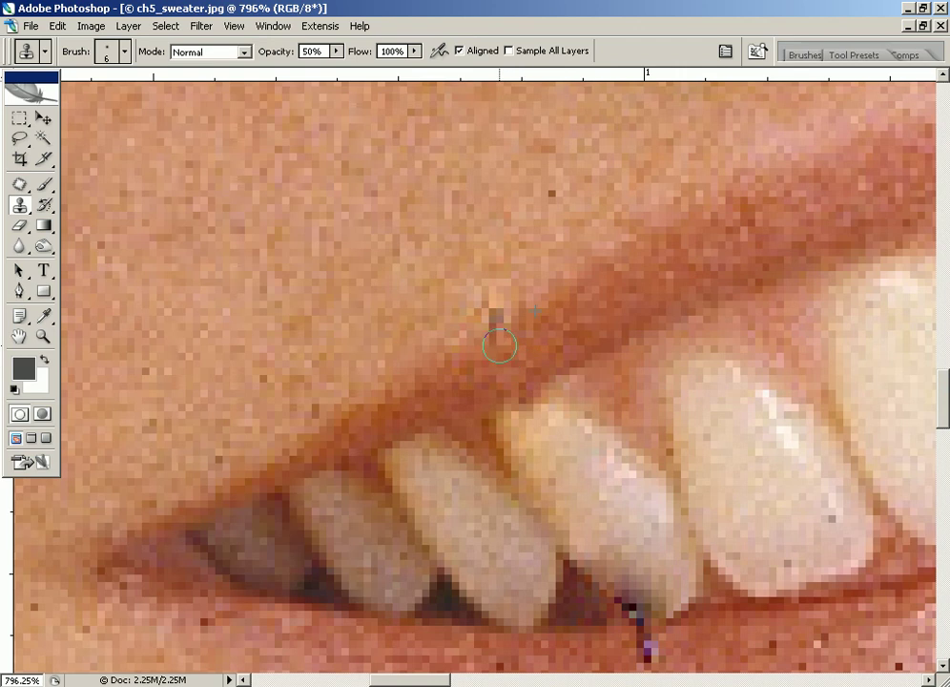
click(498, 317)
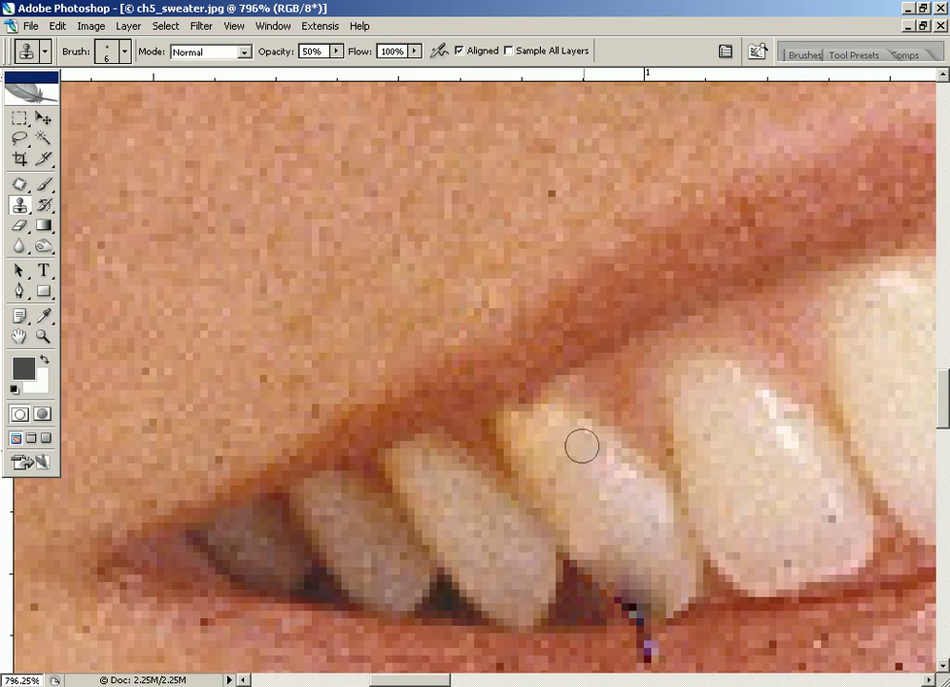
Sample near the lower tooth and clone gum colour over the purple streak below it
alt+click(615, 539)
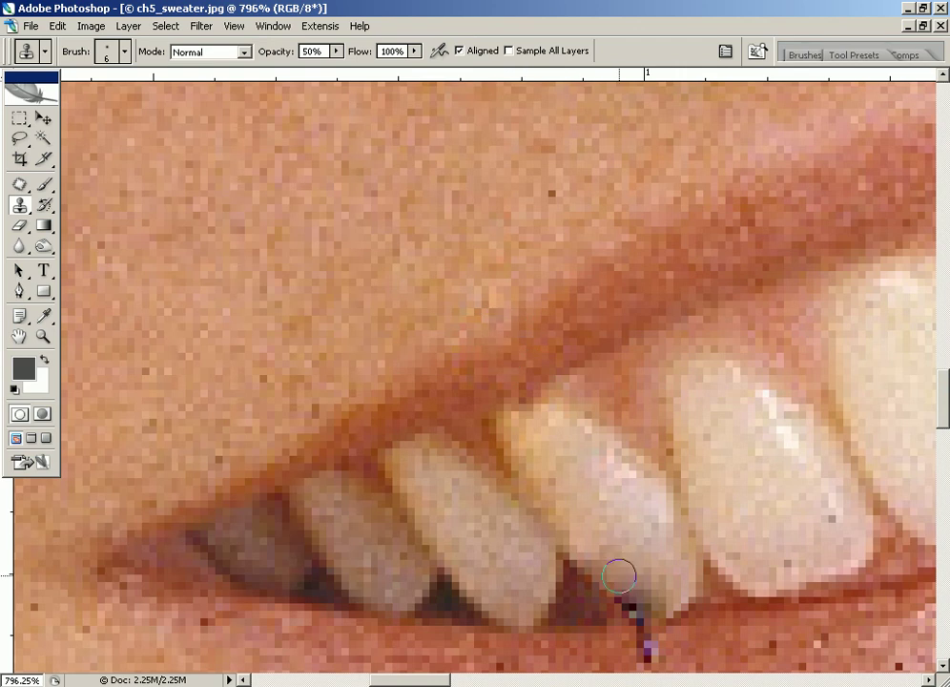
drag(631, 596, 643, 599)
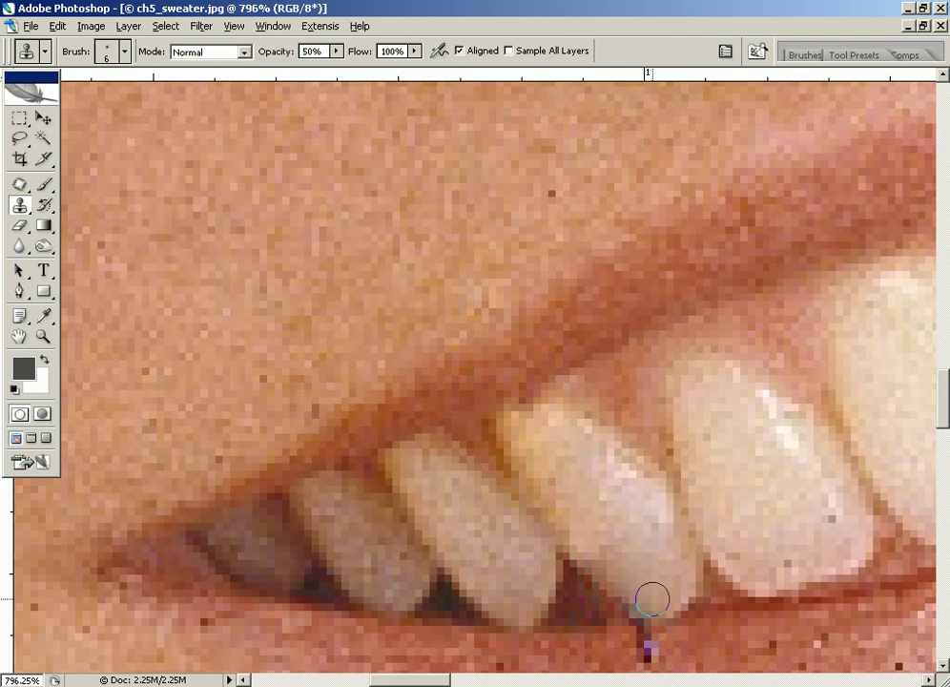
drag(678, 619, 652, 495)
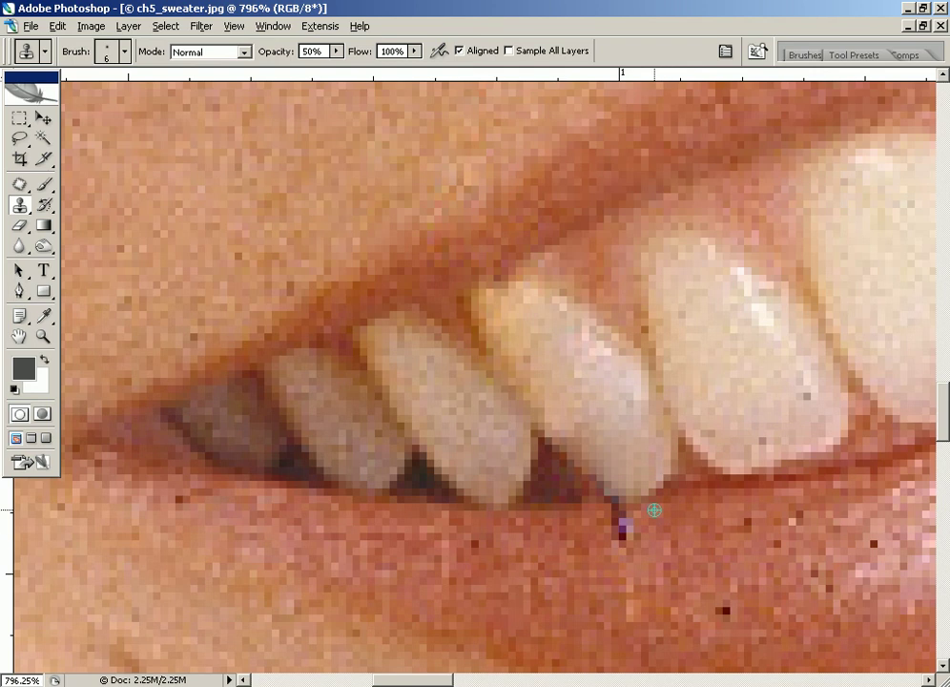
click(624, 520)
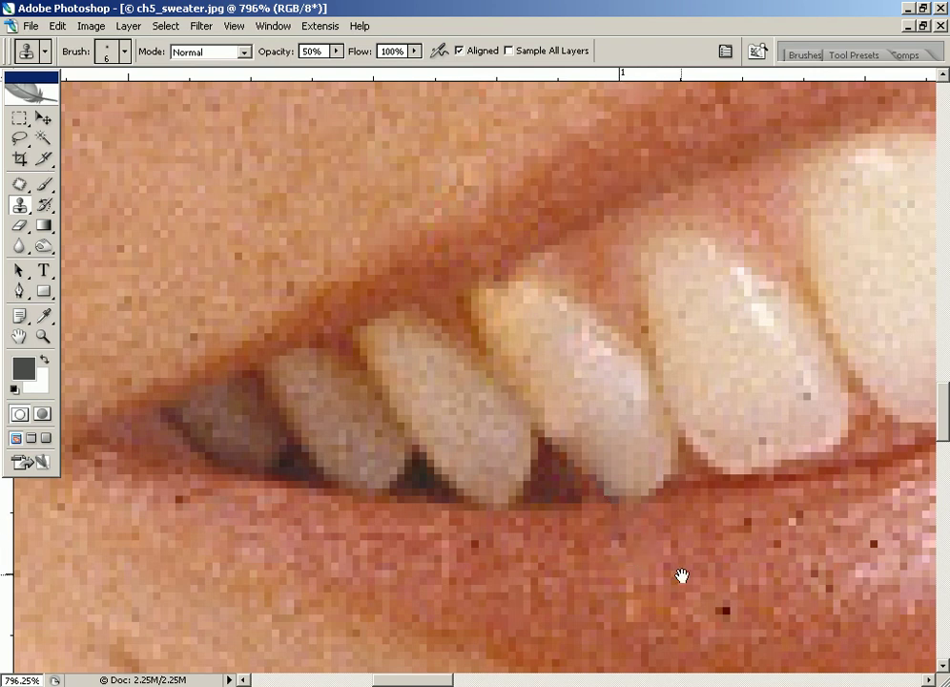
drag(683, 573, 645, 477)
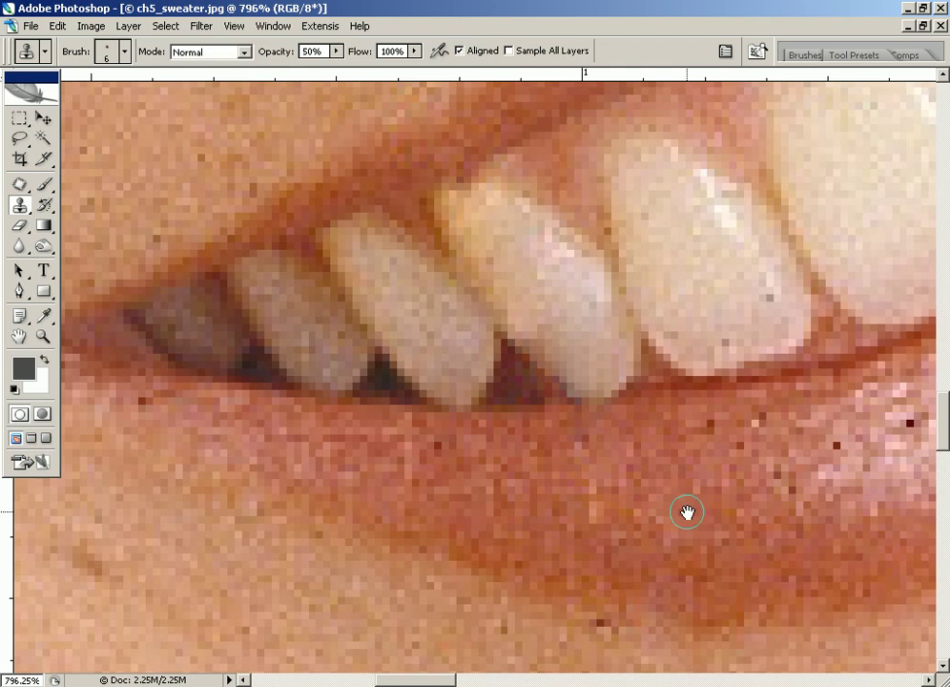
Clone clean skin over the crack's top end at the chin crease, then zoom out
scroll(681, 498, down, 3)
scroll(601, 362, down, 3)
scroll(528, 240, down, 3)
drag(570, 458, 460, 260)
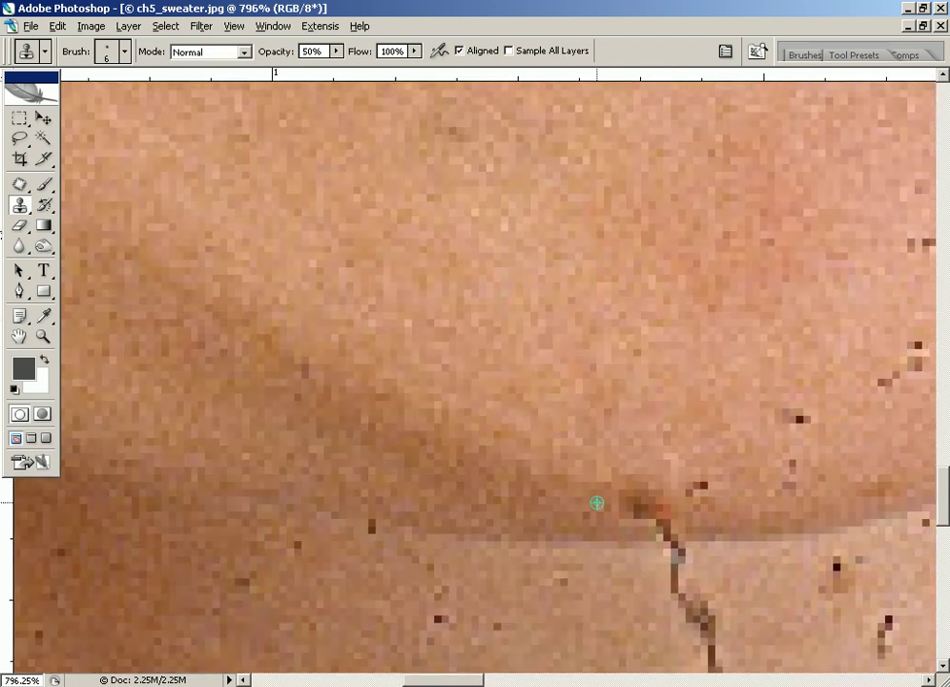
drag(636, 503, 657, 508)
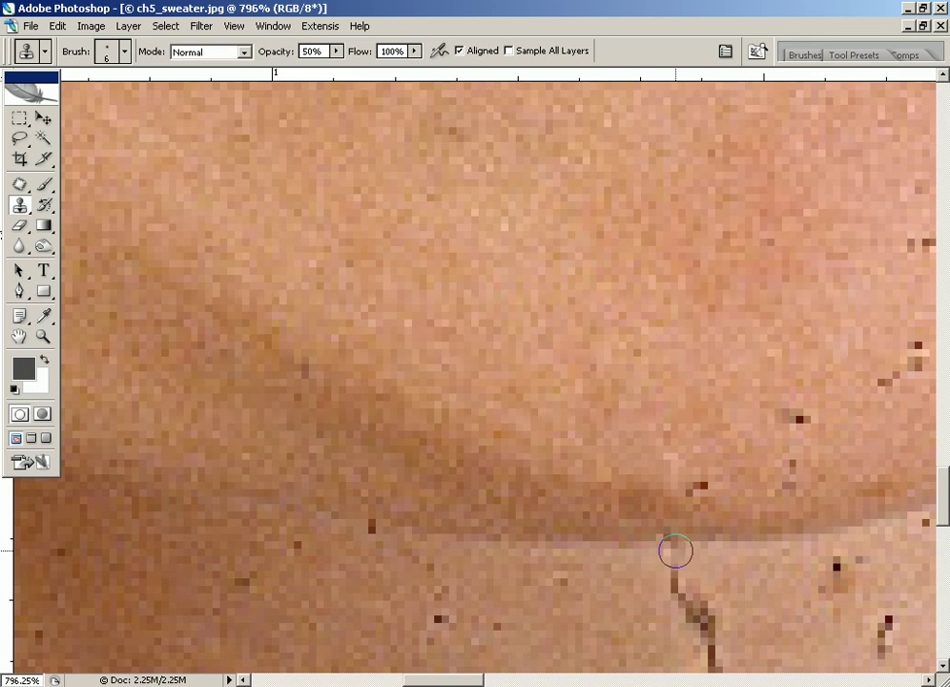
drag(676, 555, 674, 576)
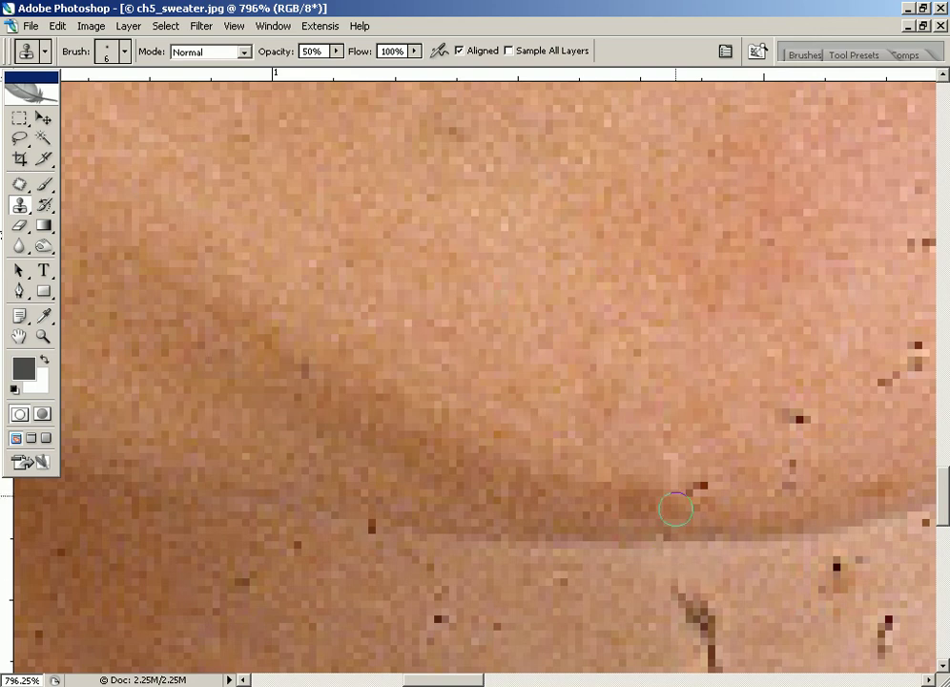
key(ctrl+minus)
key(ctrl+minus)
key(ctrl+minus)
key(ctrl+minus)
key(ctrl+minus)
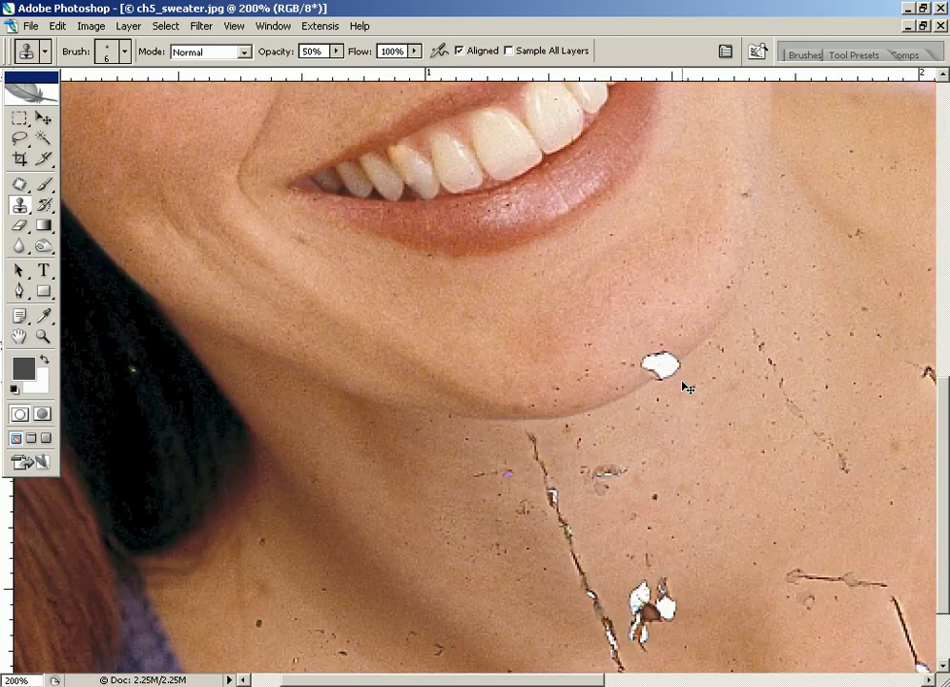
key(ctrl+minus)
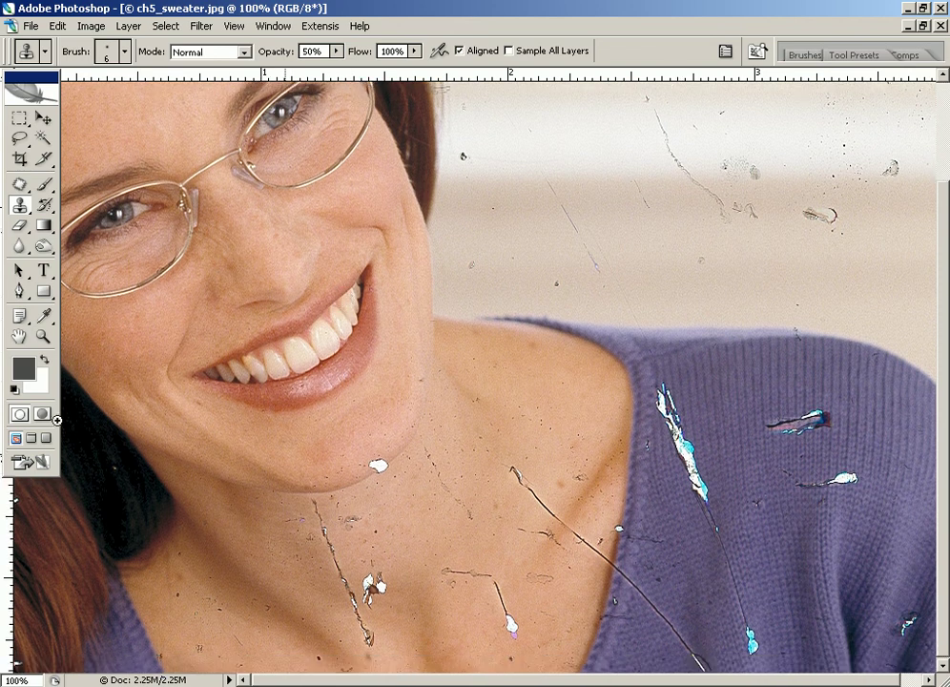
Enlarge the clone brush to 30 pixels and clone clean skin over the cheek blemish
drag(38, 205, 329, 414)
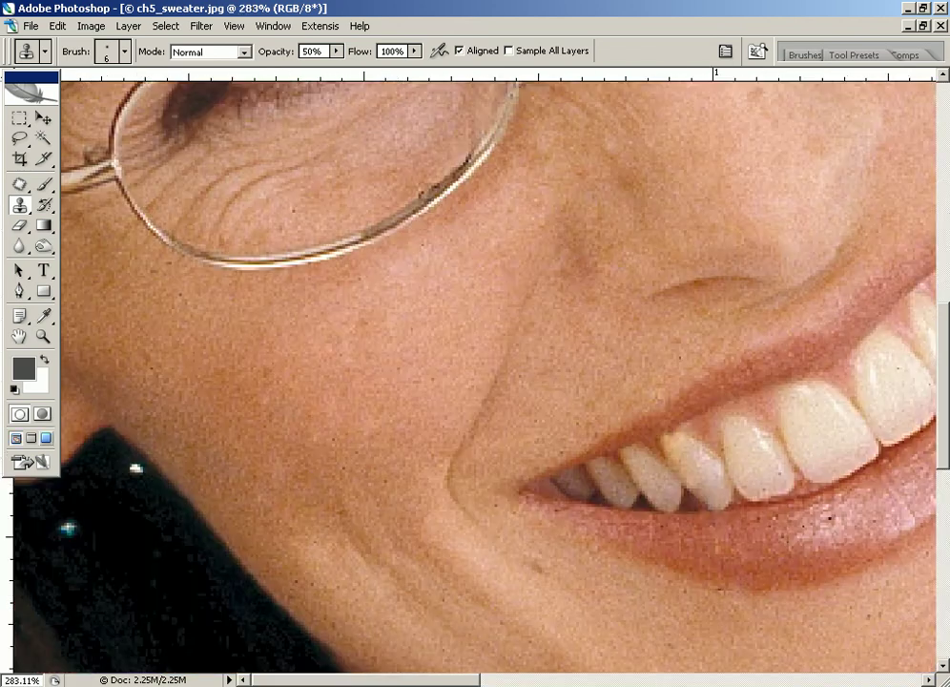
key(bracketright)
key(bracketright)
key(bracketright)
key(bracketright)
key(bracketright)
key(bracketright)
key(bracketright)
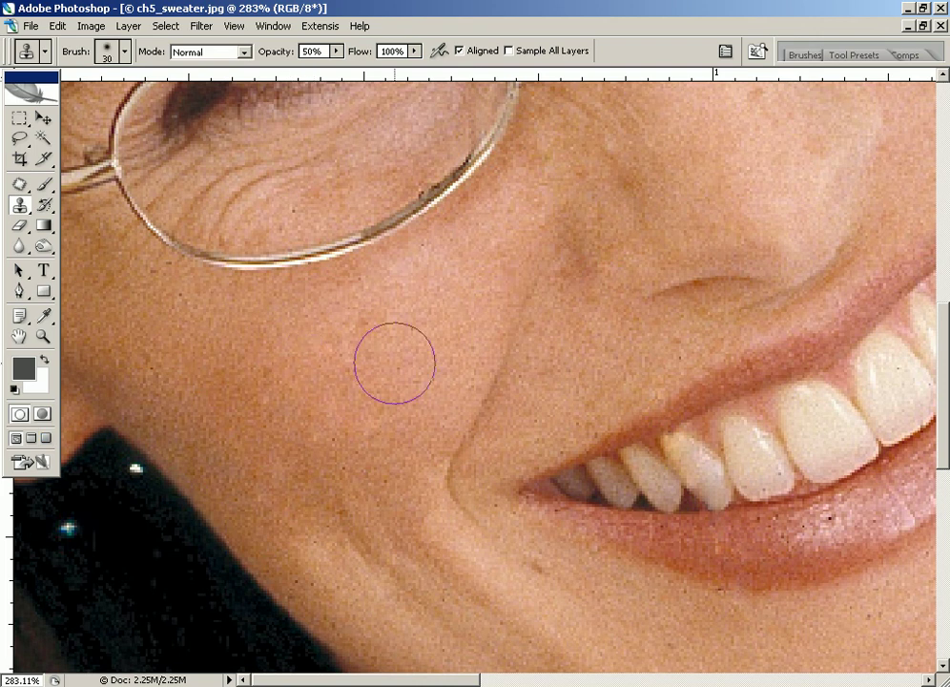
key(bracketleft)
alt+click(227, 335)
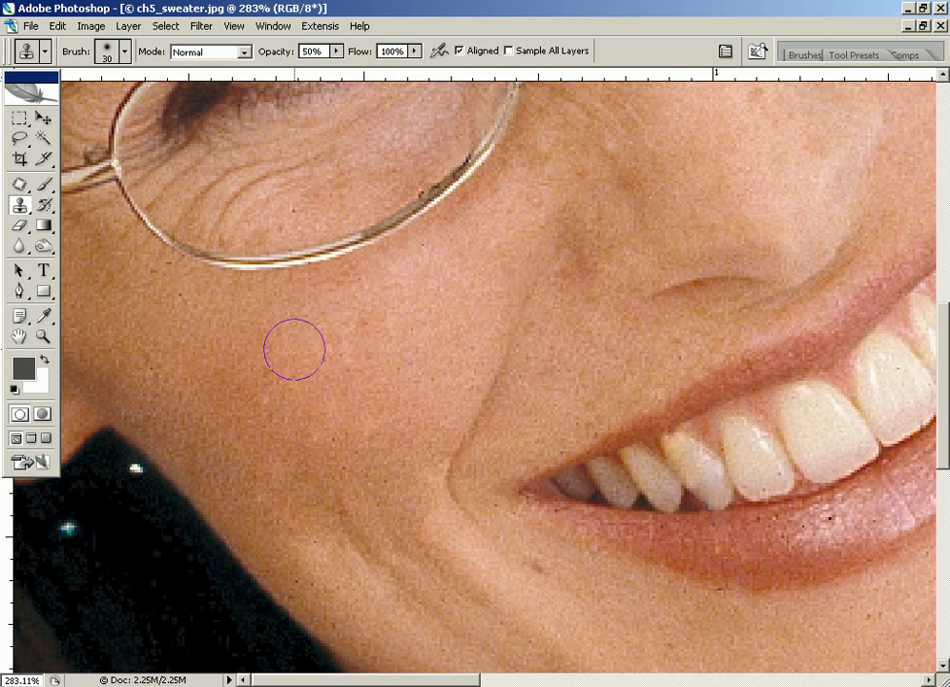
drag(295, 345, 278, 350)
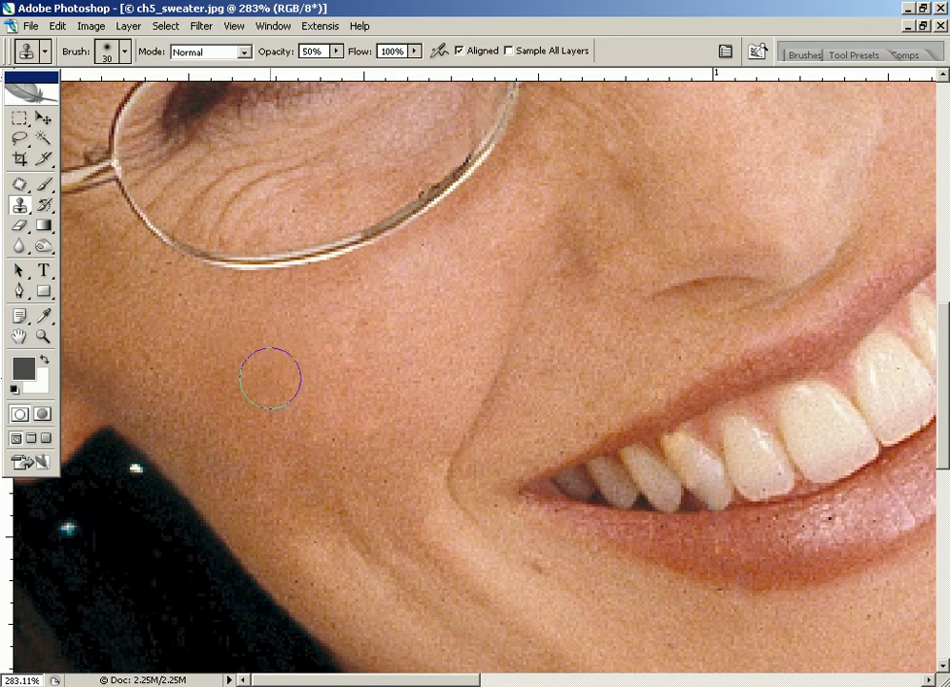
alt+click(284, 346)
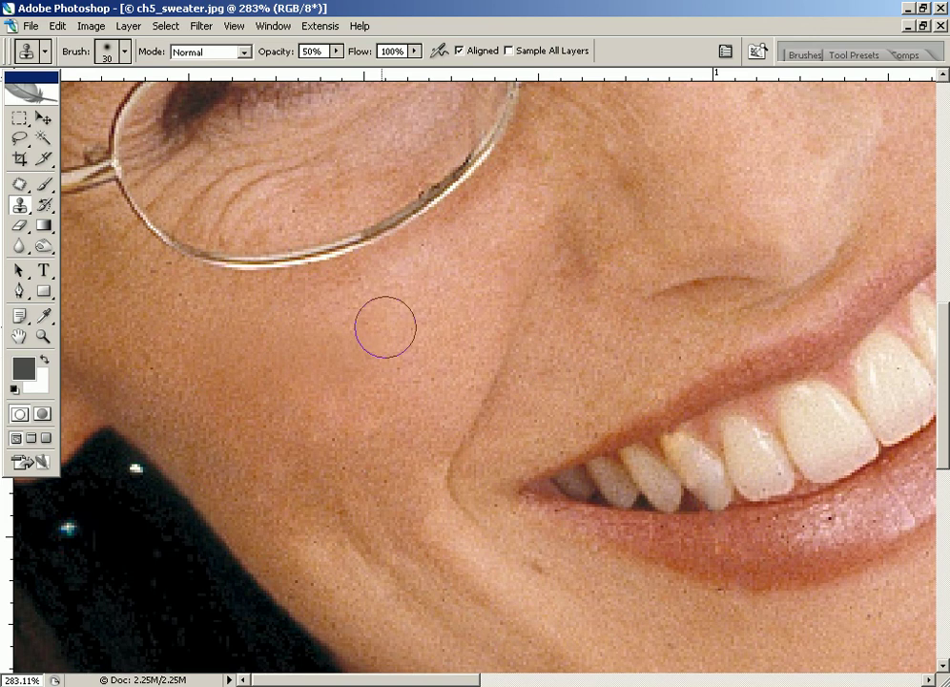
drag(584, 349, 507, 345)
Set the clone brush to 20 and clone chin skin over the white spot's left part
drag(669, 456, 627, 265)
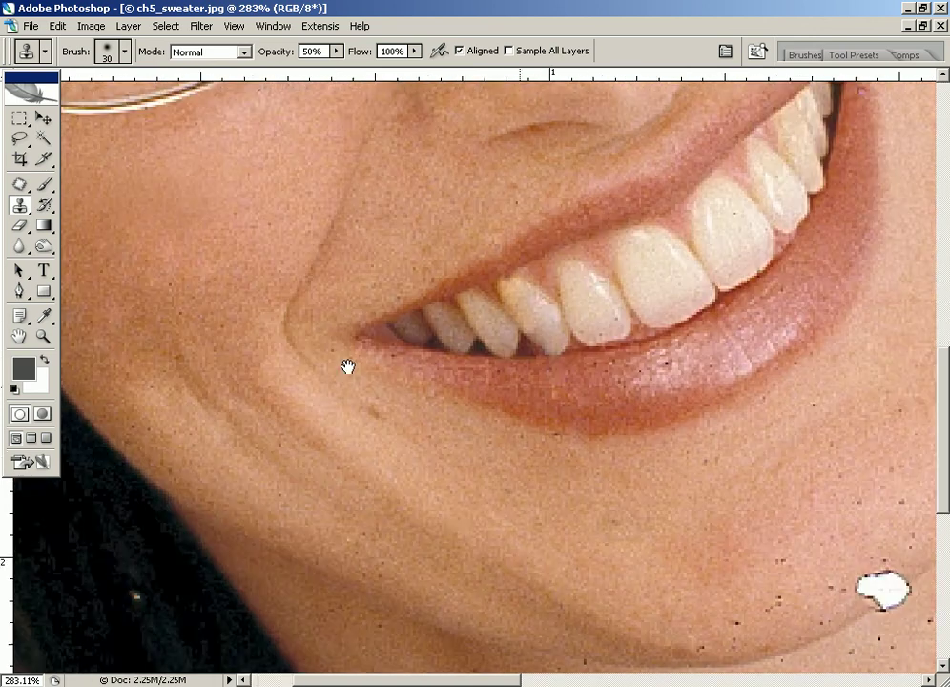
drag(579, 401, 369, 359)
drag(579, 441, 465, 438)
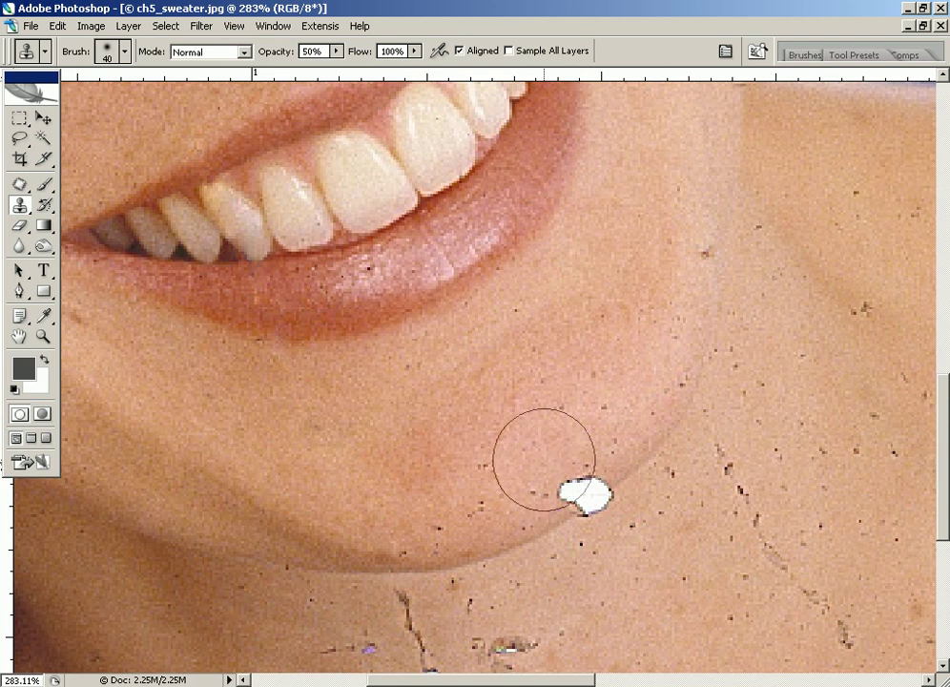
key(bracketleft)
key(bracketleft)
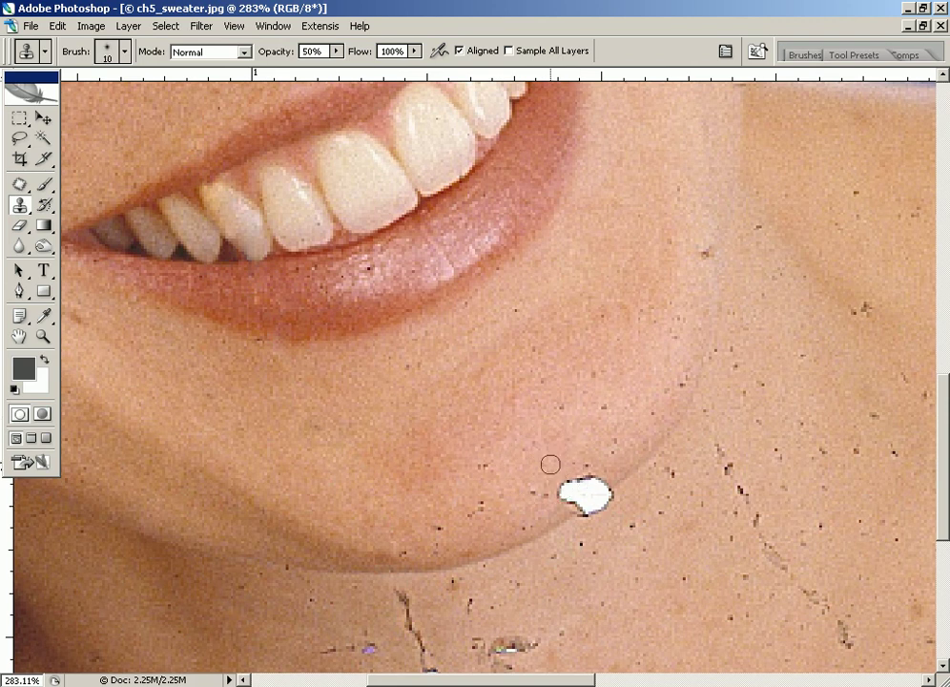
key(bracketright)
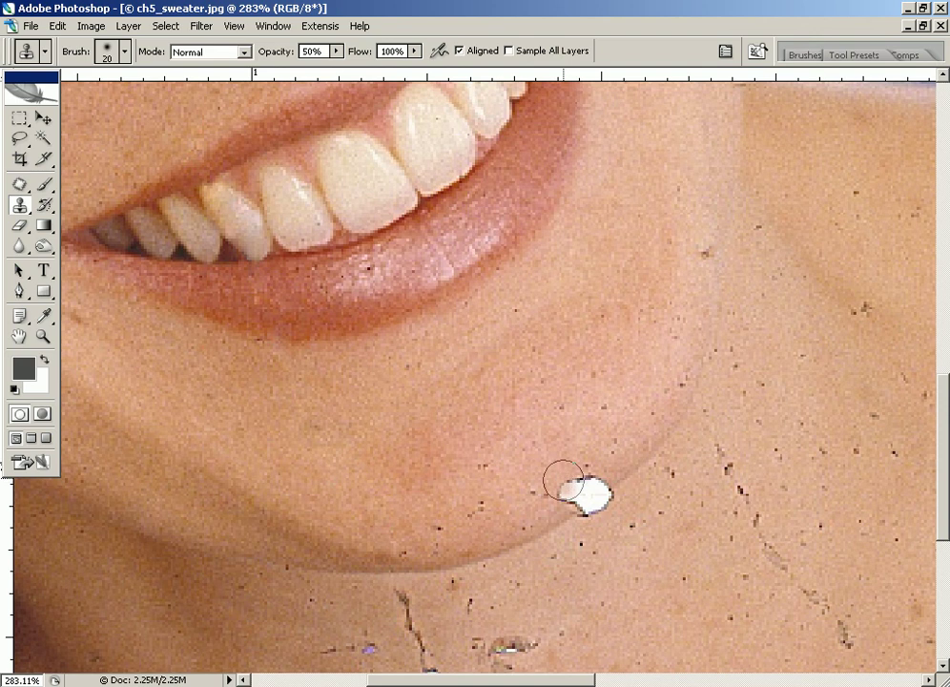
alt+click(561, 457)
mouse_move(572, 479)
mouse_down()
mouse_move(567, 490)
mouse_move(579, 479)
mouse_up()
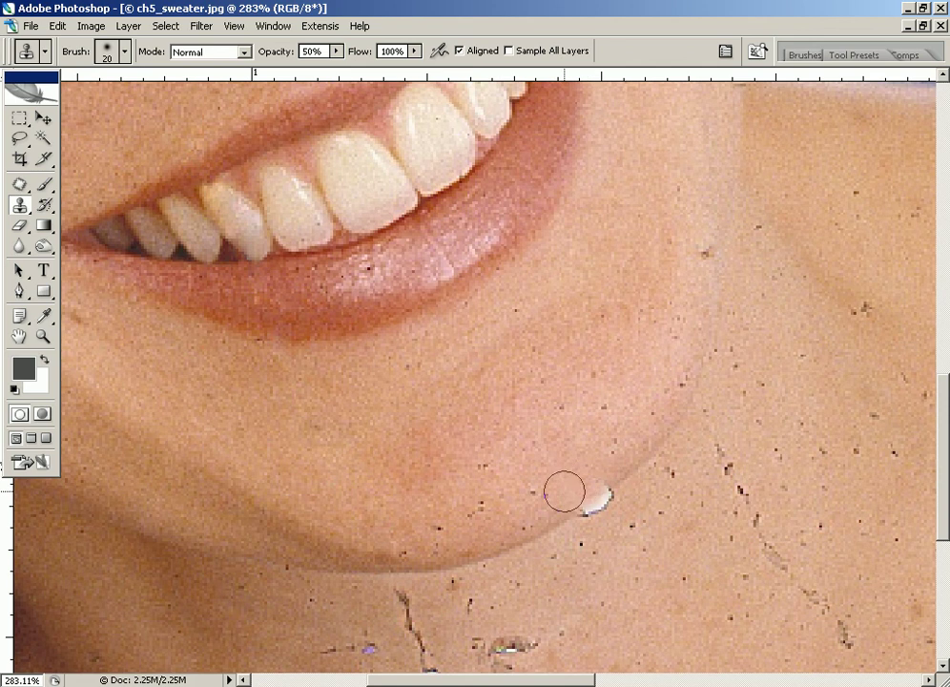
drag(553, 494, 582, 474)
Resample beside the spot and clone over the remaining white crescent and flecks
alt+click(589, 468)
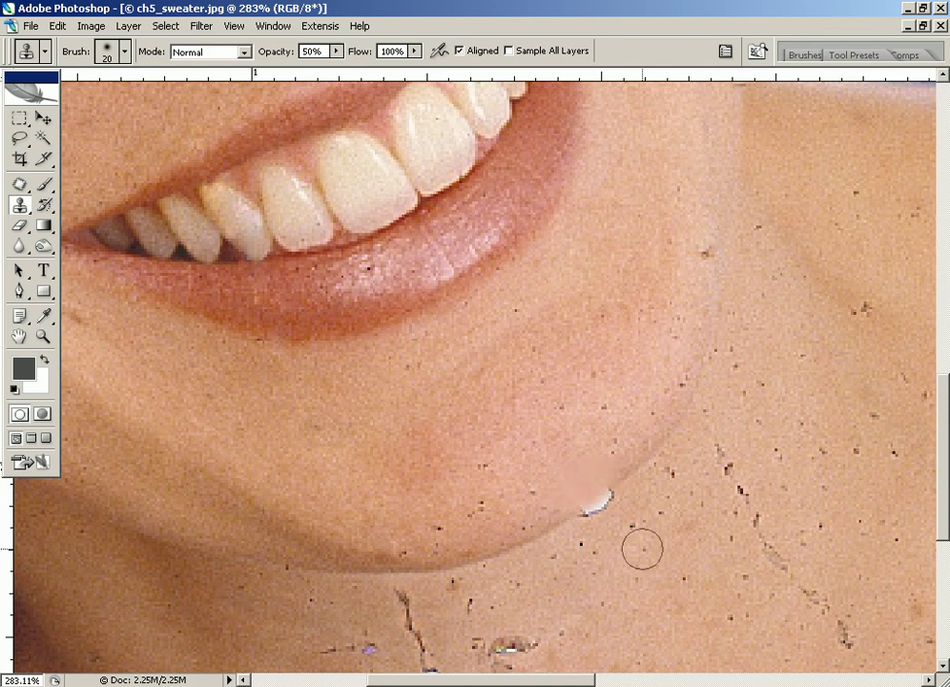
click(599, 520)
click(608, 510)
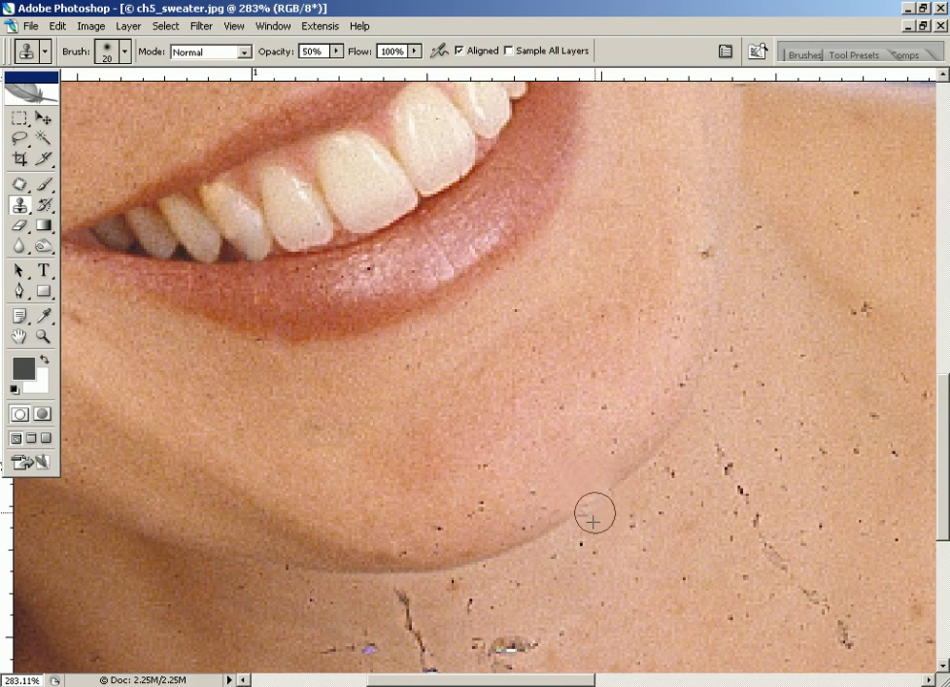
click(608, 497)
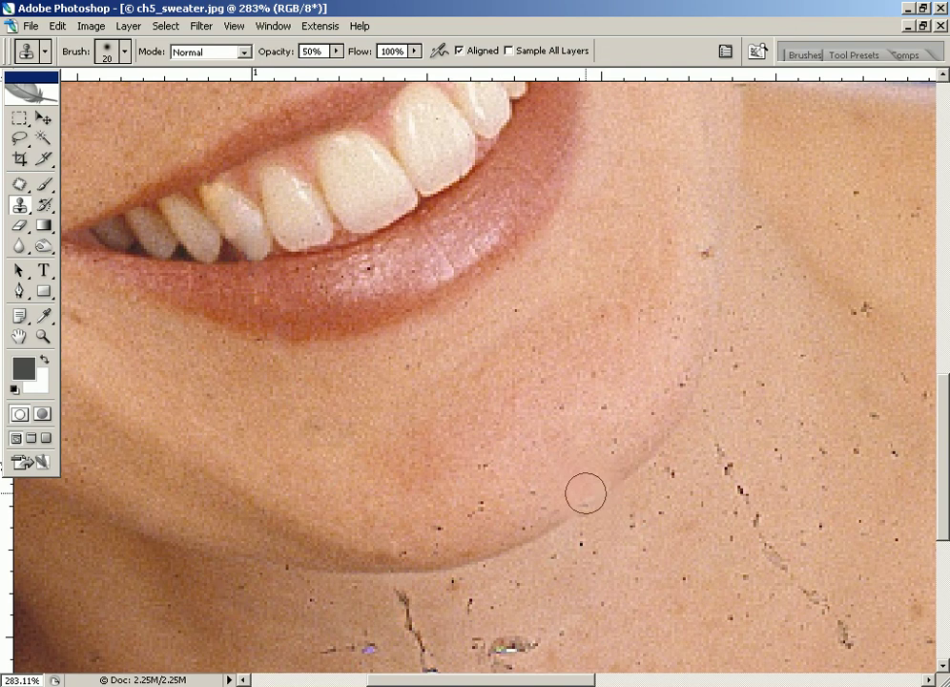
Magnify the chin line and lighten the dark crease with a 10-pixel Clone Stamp
drag(429, 329, 714, 520)
click(19, 117)
click(20, 205)
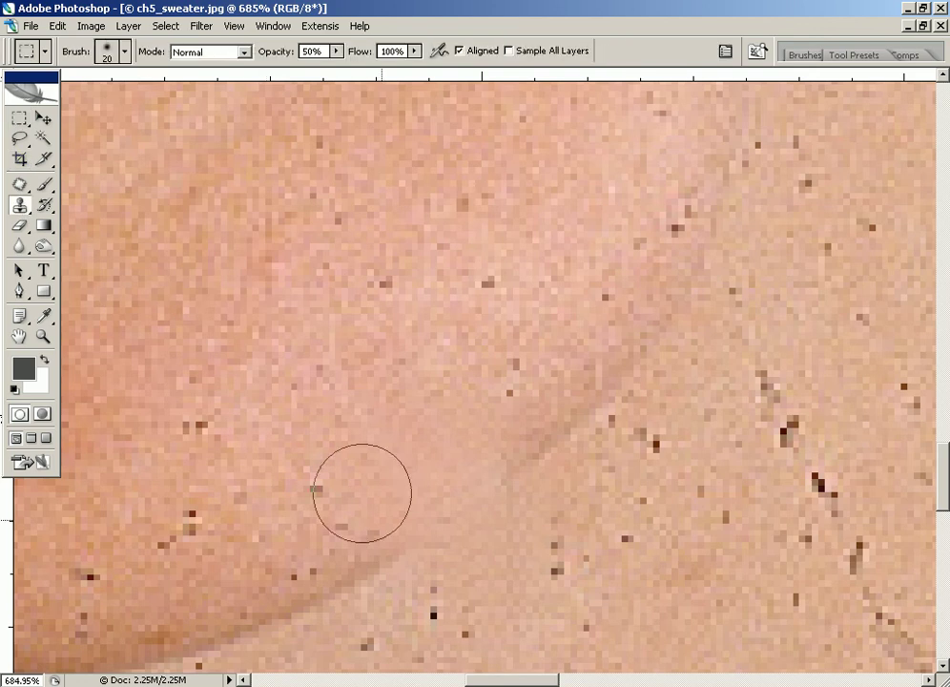
key(bracketleft)
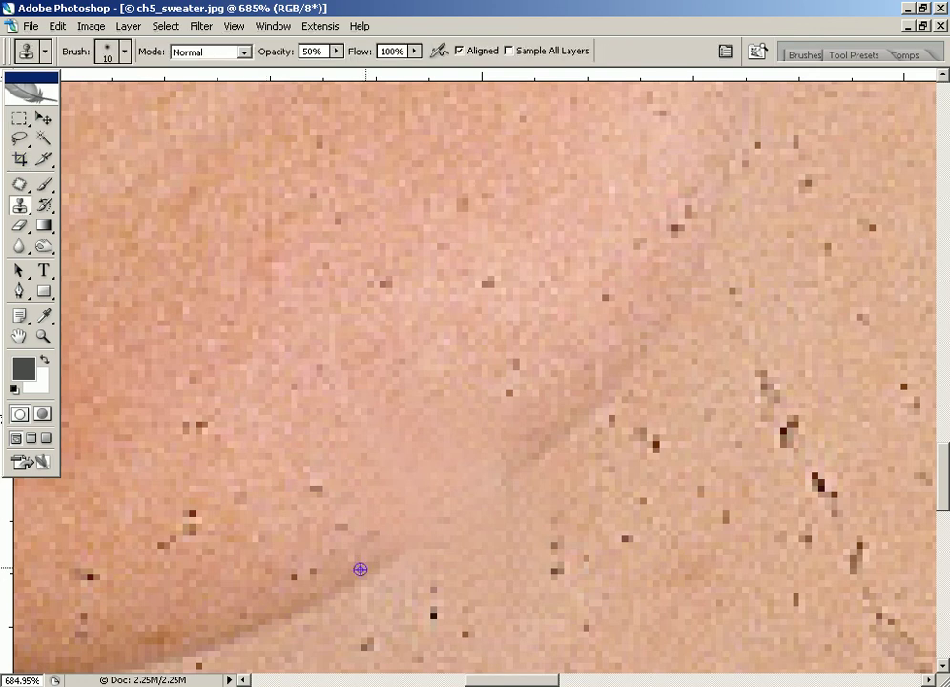
alt+click(361, 569)
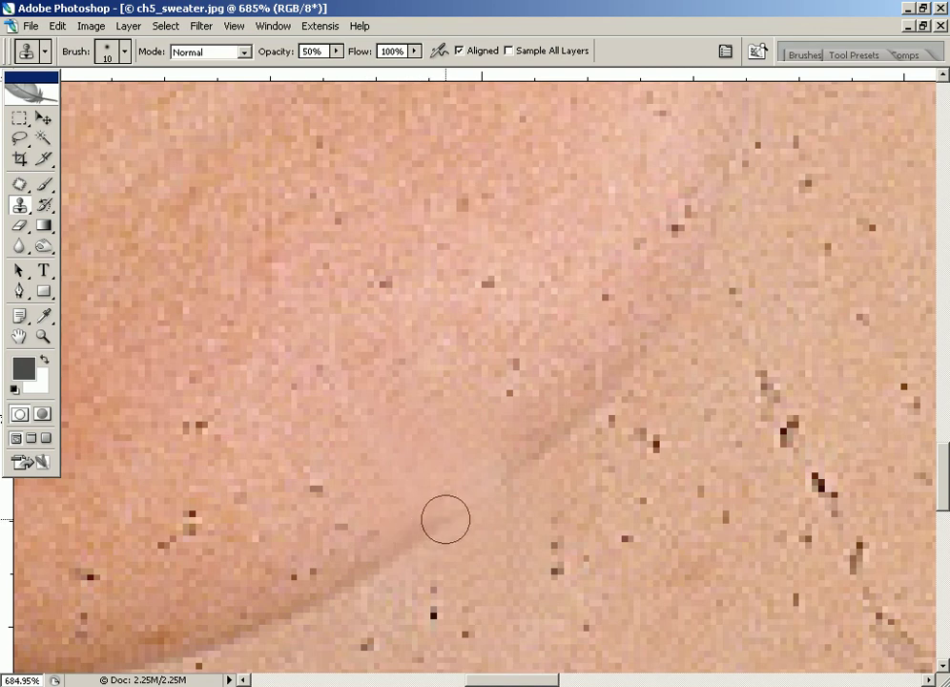
drag(471, 500, 523, 456)
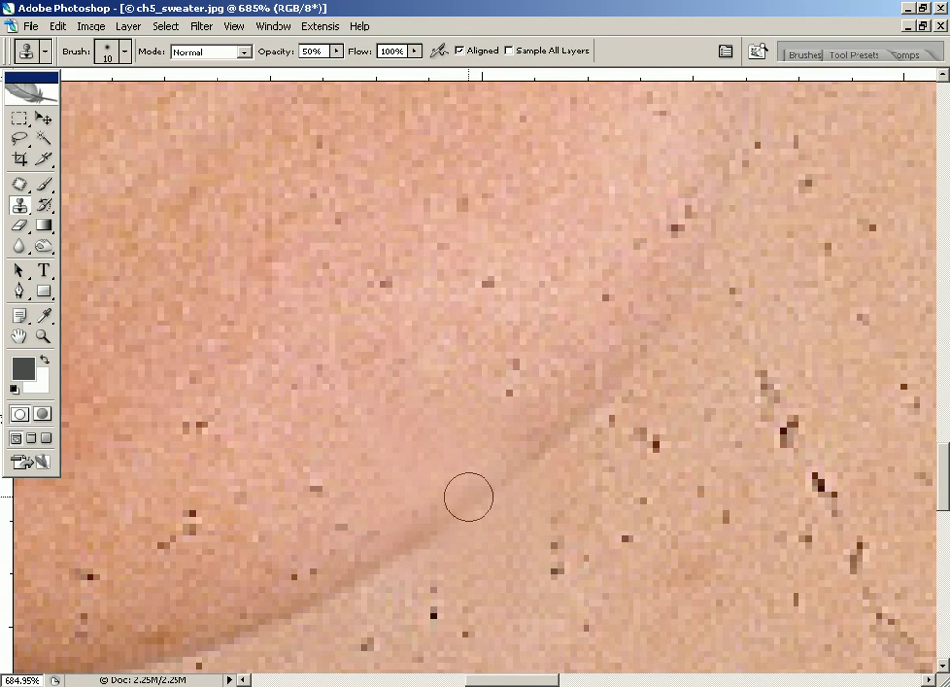
drag(513, 466, 529, 450)
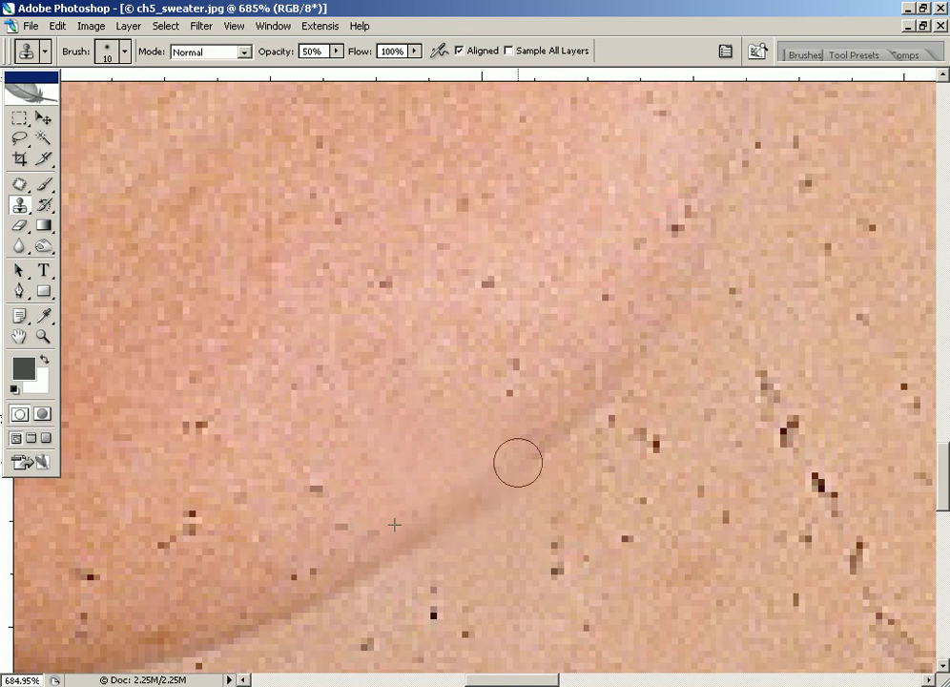
key(ctrl+minus)
Fit the photo, zoom closely onto the chin edge, and show the stamp tools flyout
key(ctrl+minus)
key(ctrl+minus)
key(ctrl+minus)
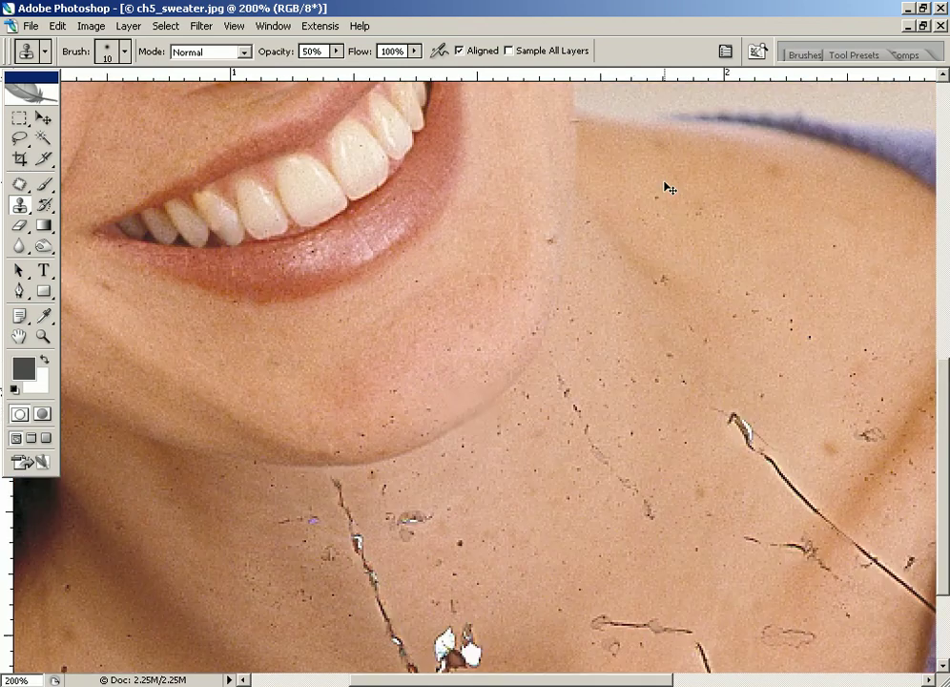
key(ctrl+minus)
key(ctrl+minus)
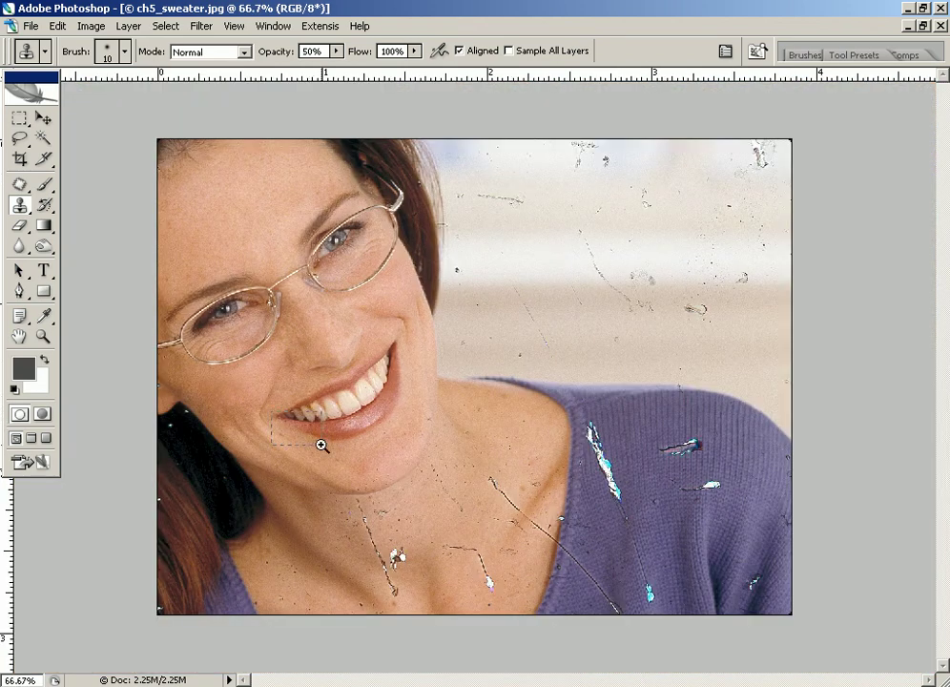
drag(291, 409, 624, 561)
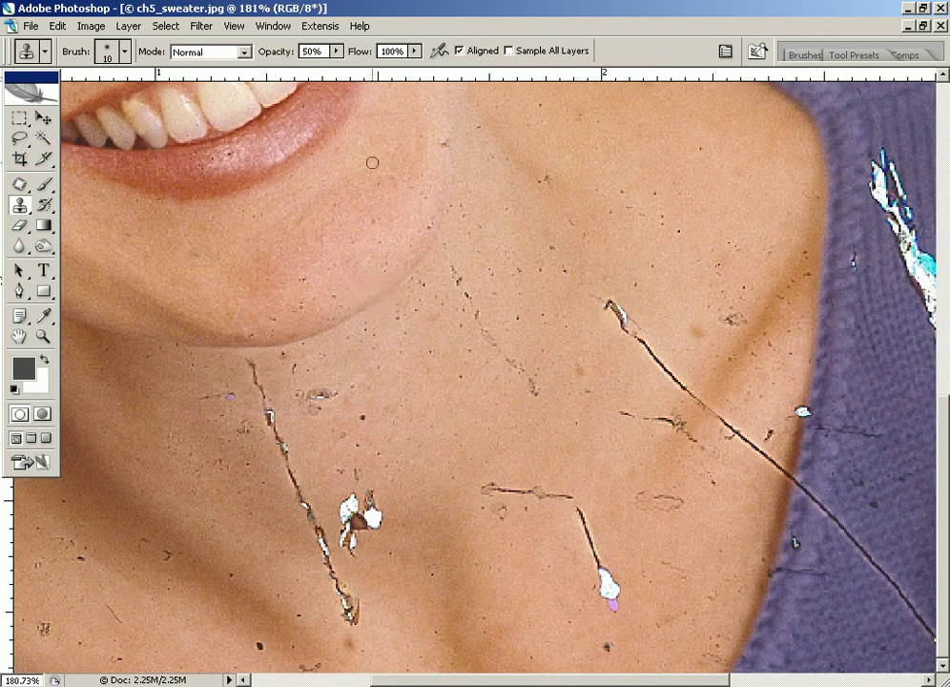
drag(435, 371, 187, 187)
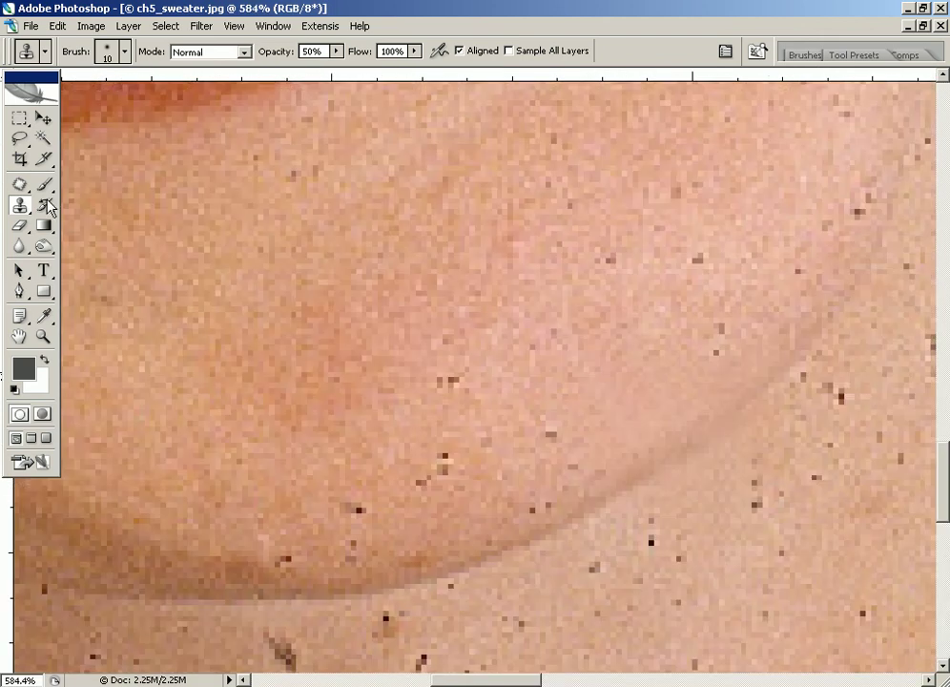
drag(20, 205, 19, 187)
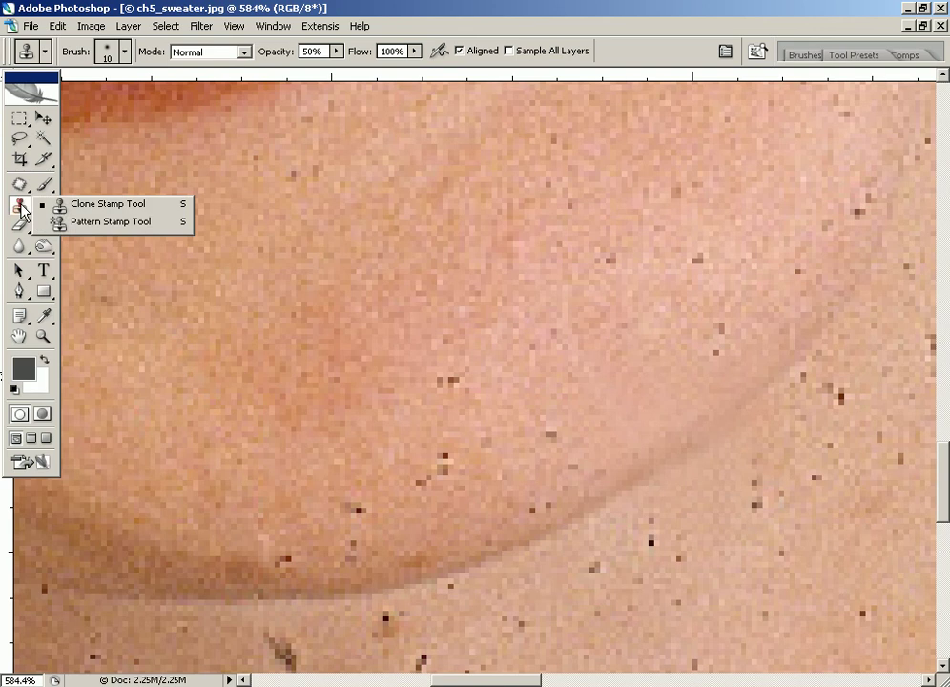
Heal the dark specks on the chin, jawline and crease with the Healing Brush from sampled skin
click(19, 187)
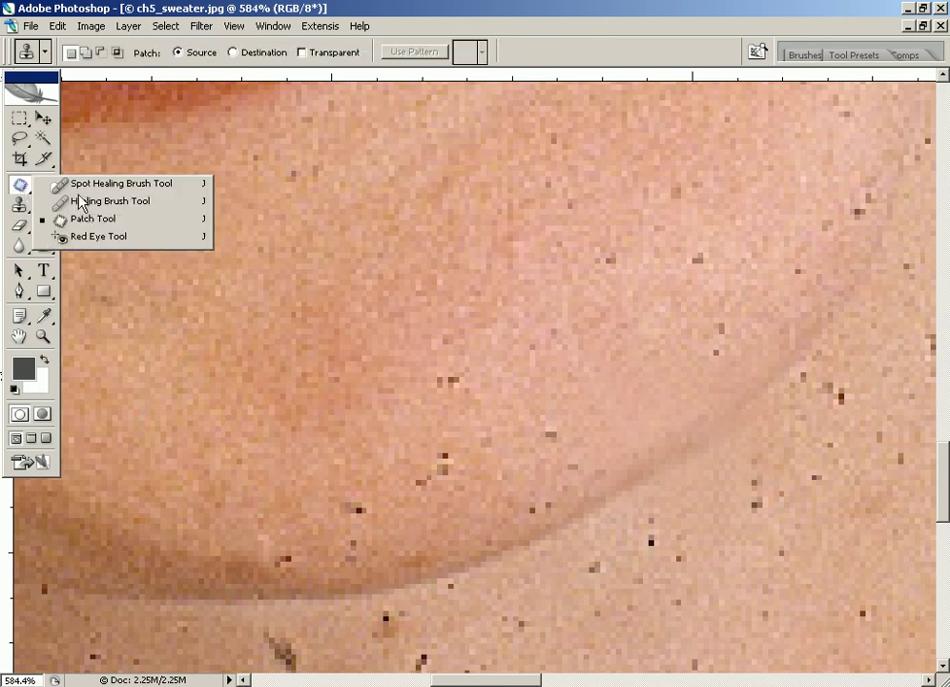
click(83, 204)
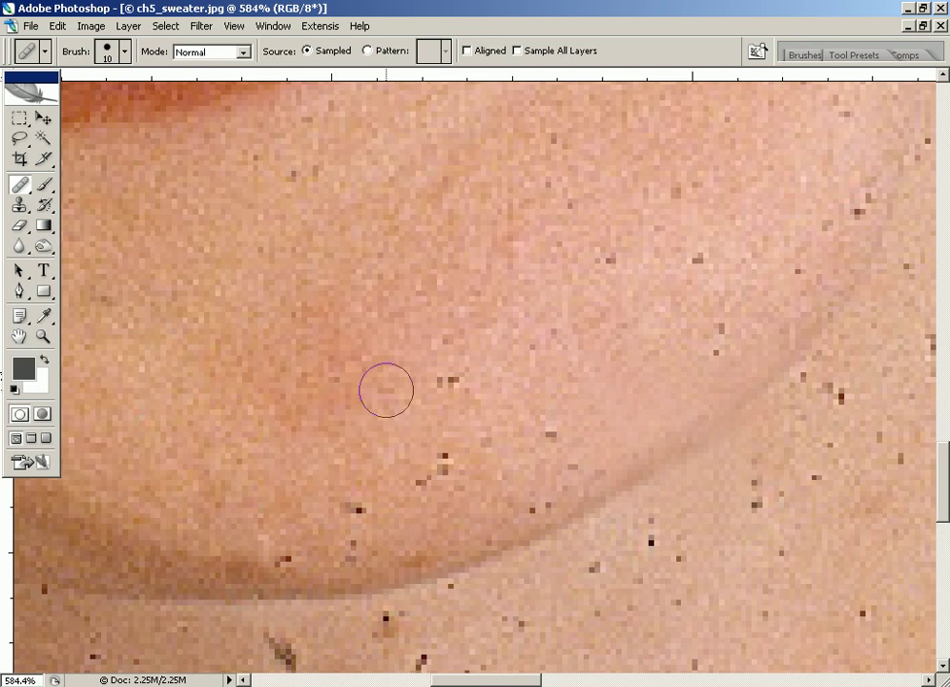
alt+click(382, 406)
click(442, 382)
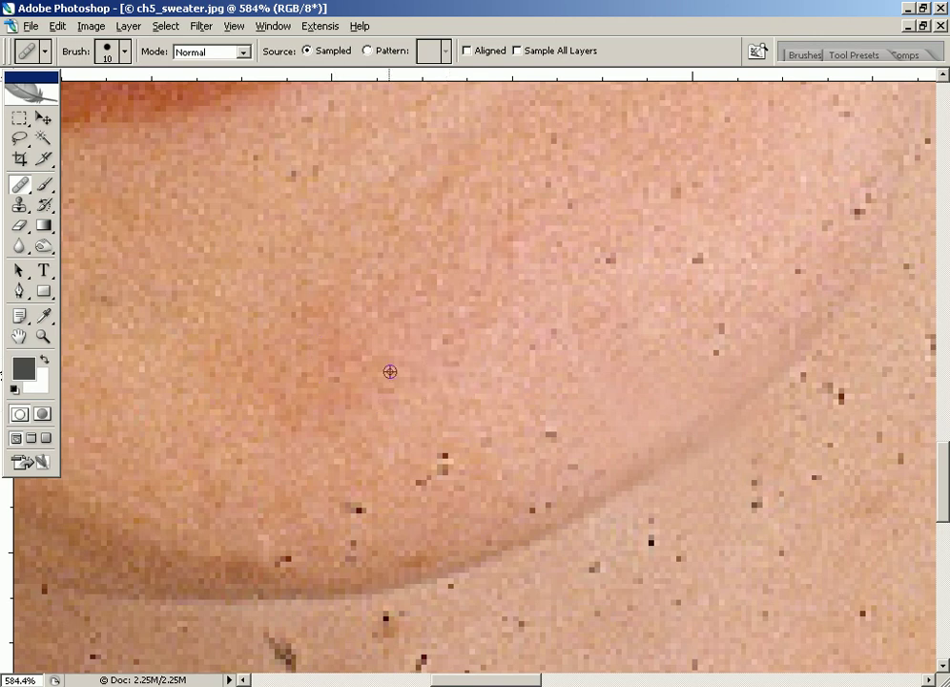
click(435, 464)
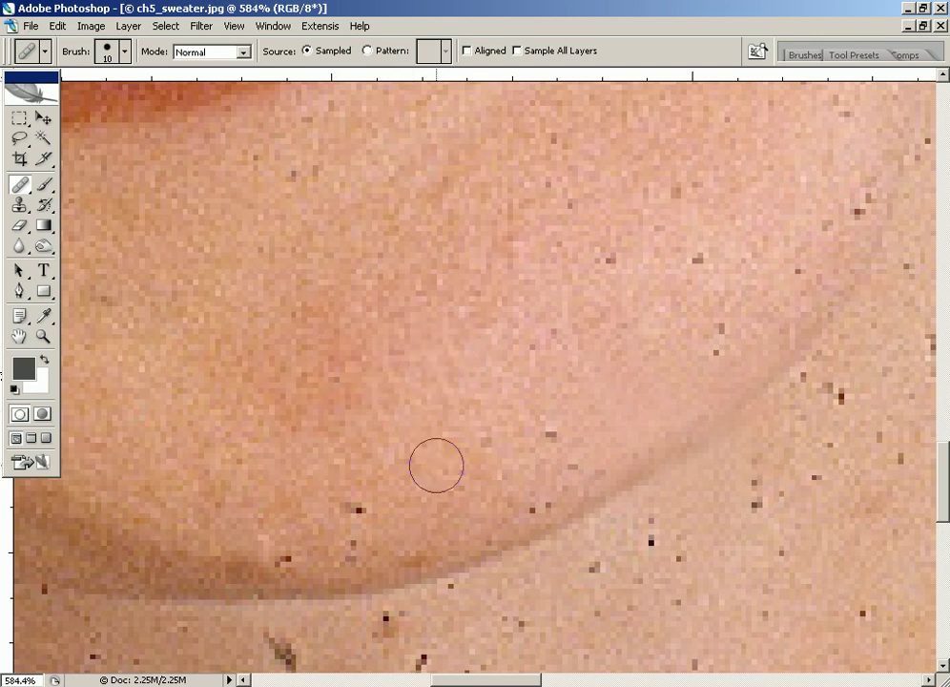
click(356, 509)
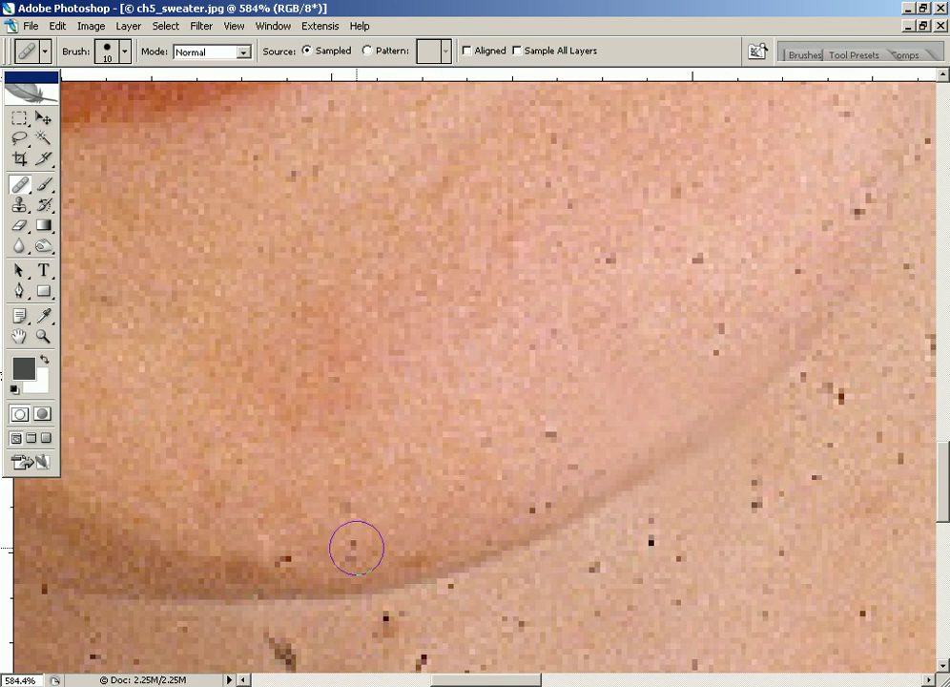
alt+click(350, 473)
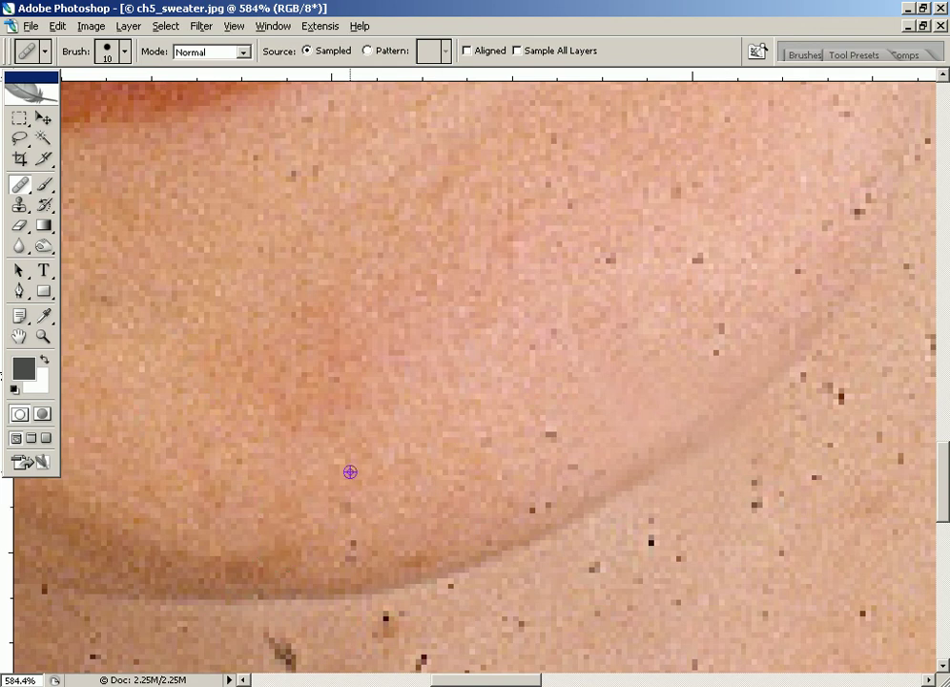
click(346, 542)
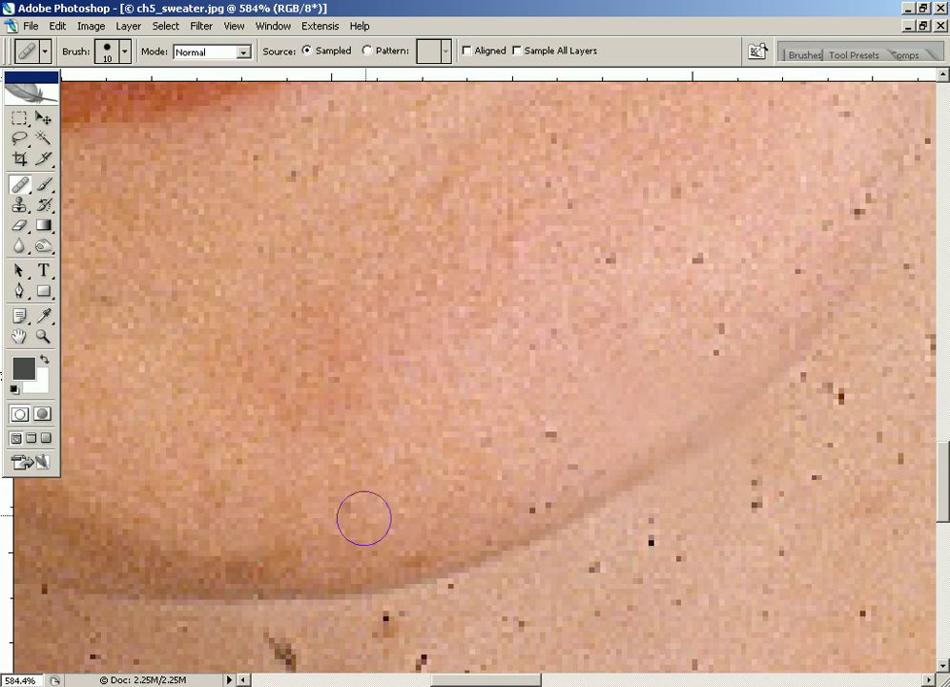
click(547, 437)
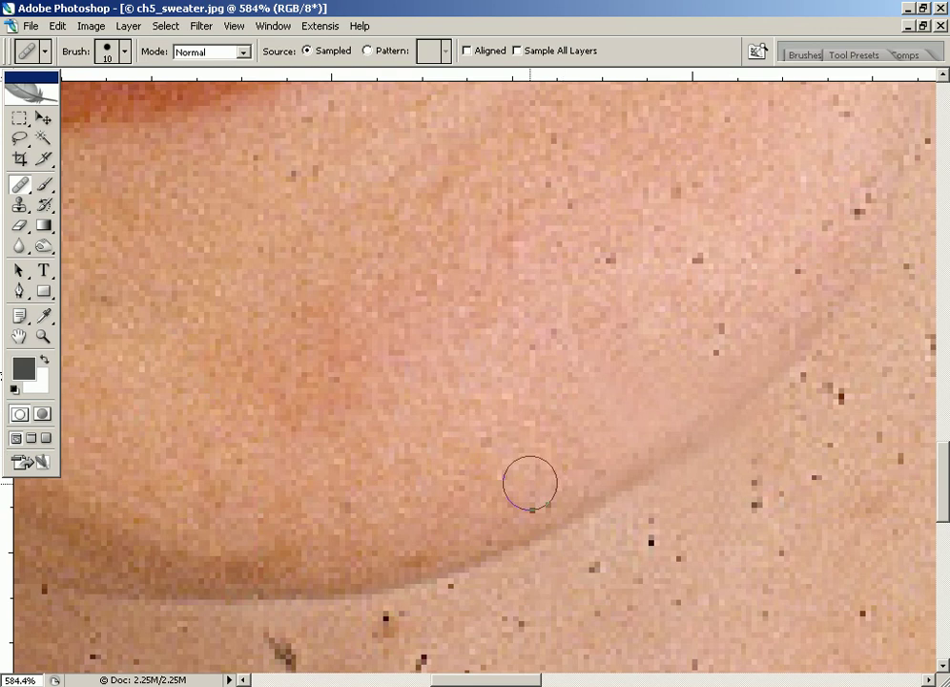
click(530, 494)
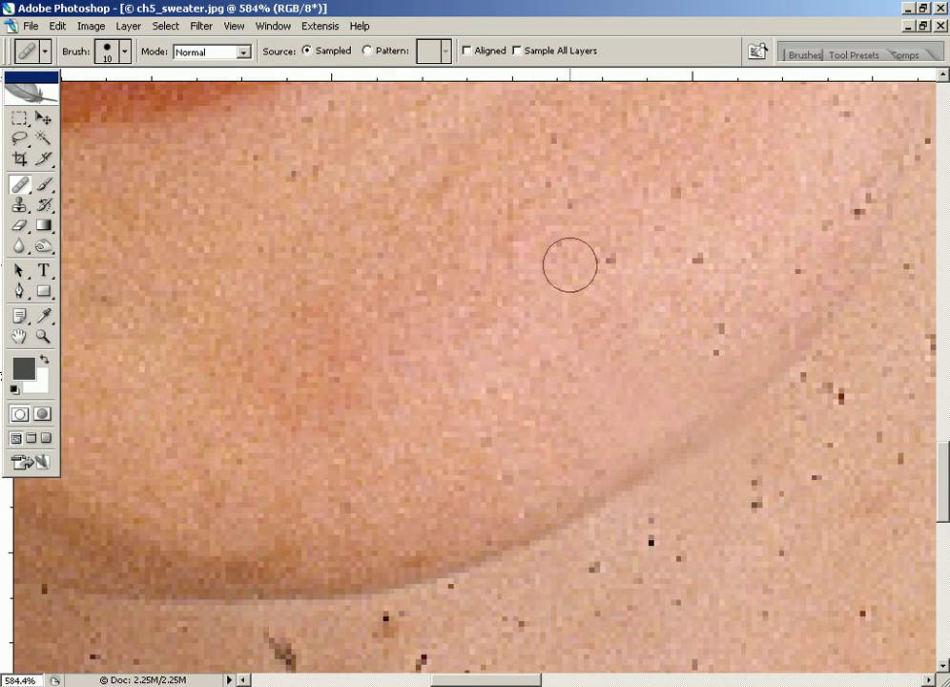
Enlarge the healing brush to 20 and pan to the cracked skin below the chin
drag(674, 217, 477, 378)
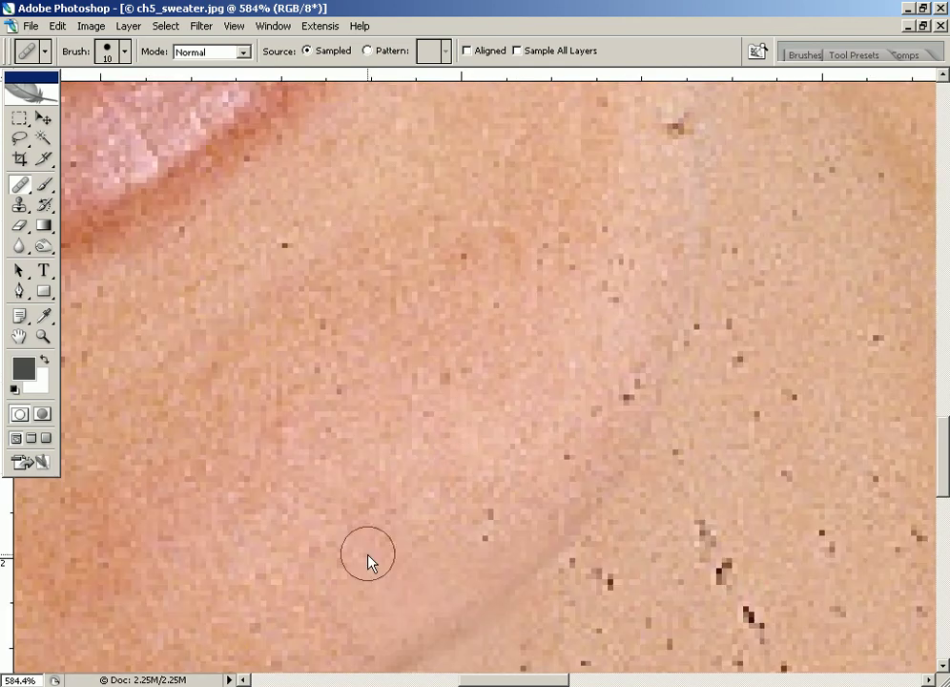
key(bracketright)
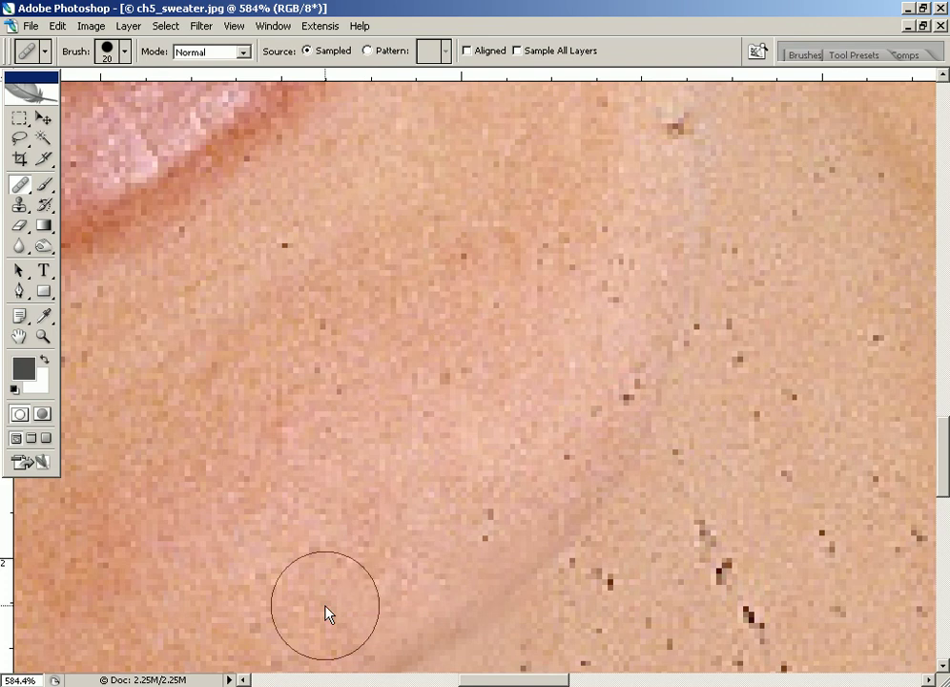
scroll(373, 508, down, 2)
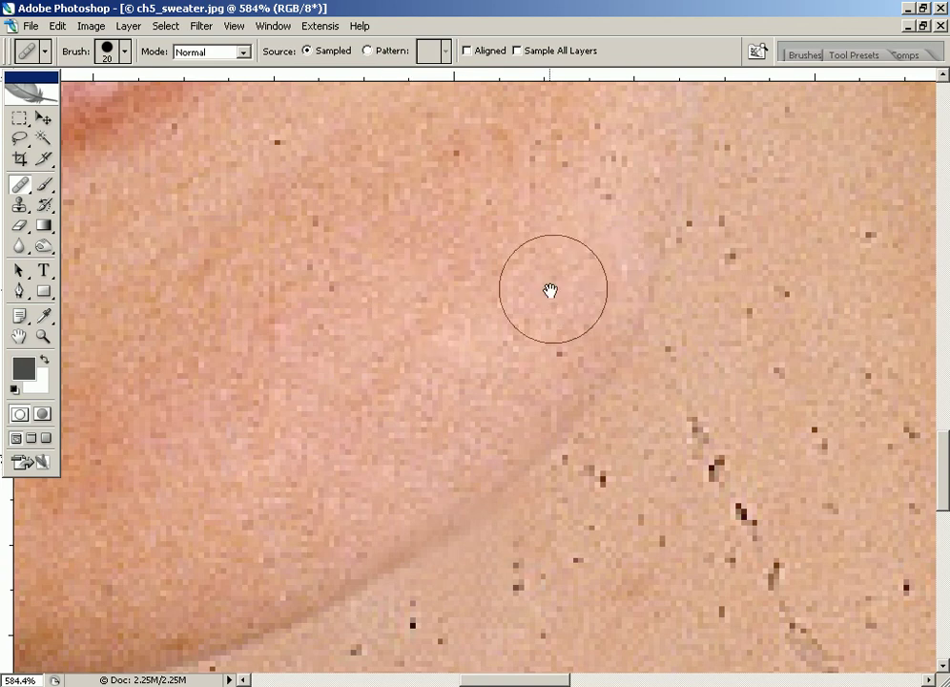
drag(534, 427, 482, 150)
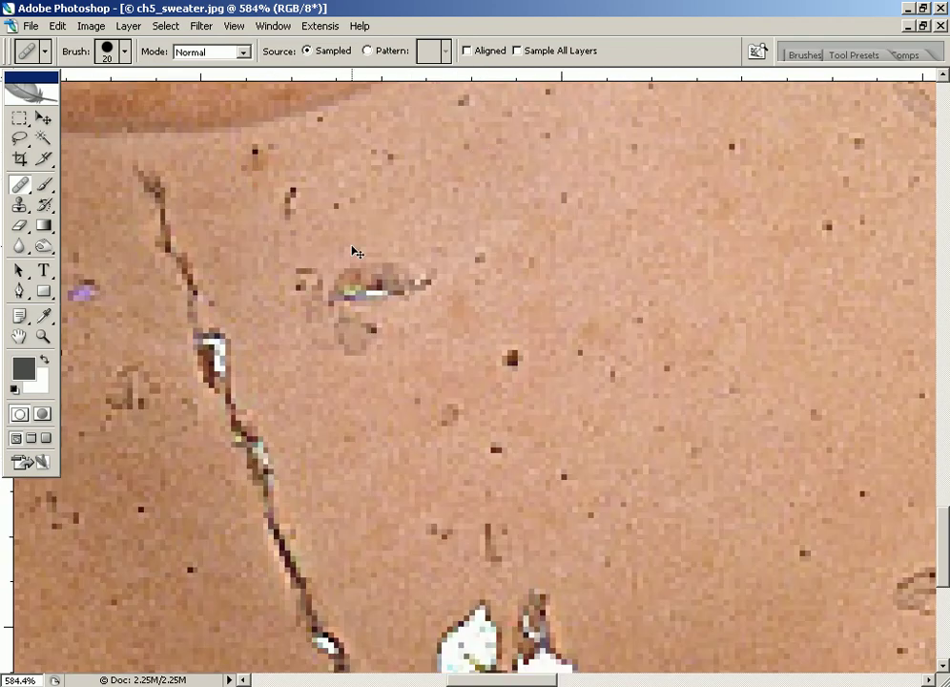
Zoom onto the neck and patch the long crack below the chin with clean skin
key(ctrl+minus)
key(ctrl+minus)
key(ctrl+minus)
key(ctrl+minus)
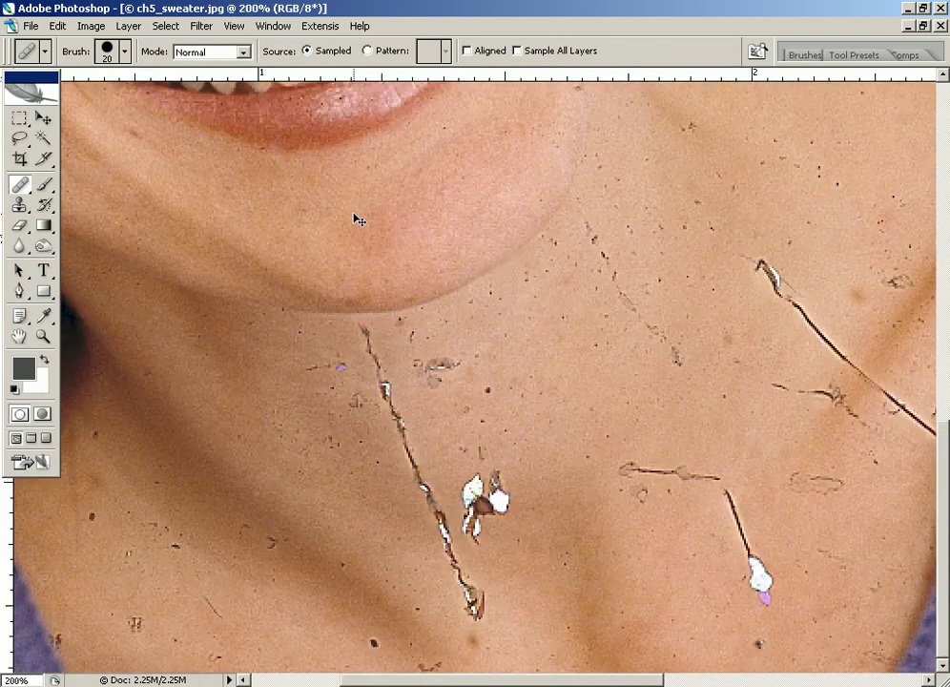
key(ctrl+minus)
key(ctrl+minus)
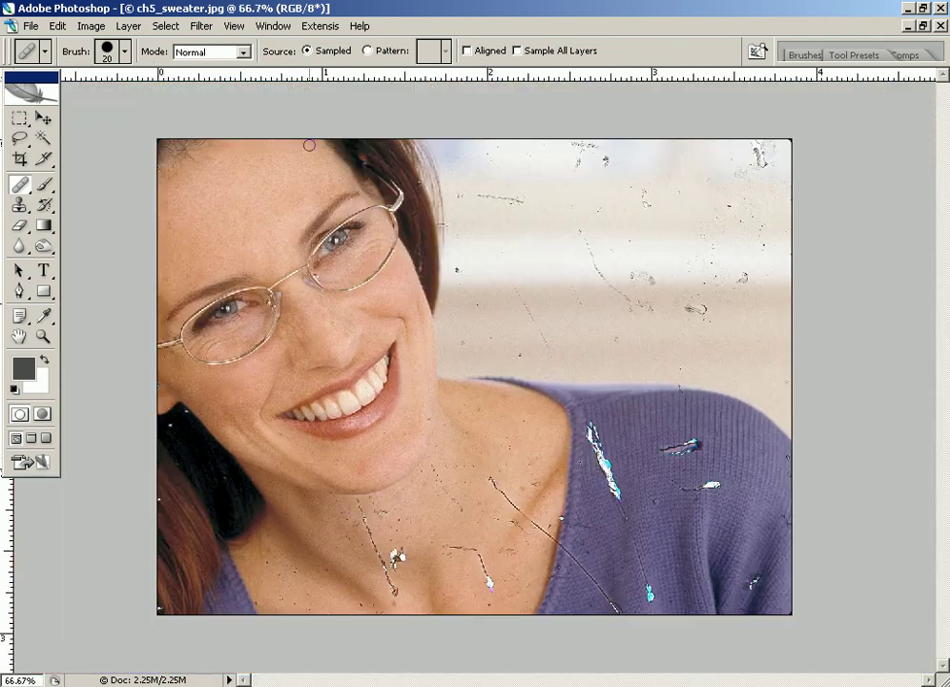
drag(263, 447, 487, 608)
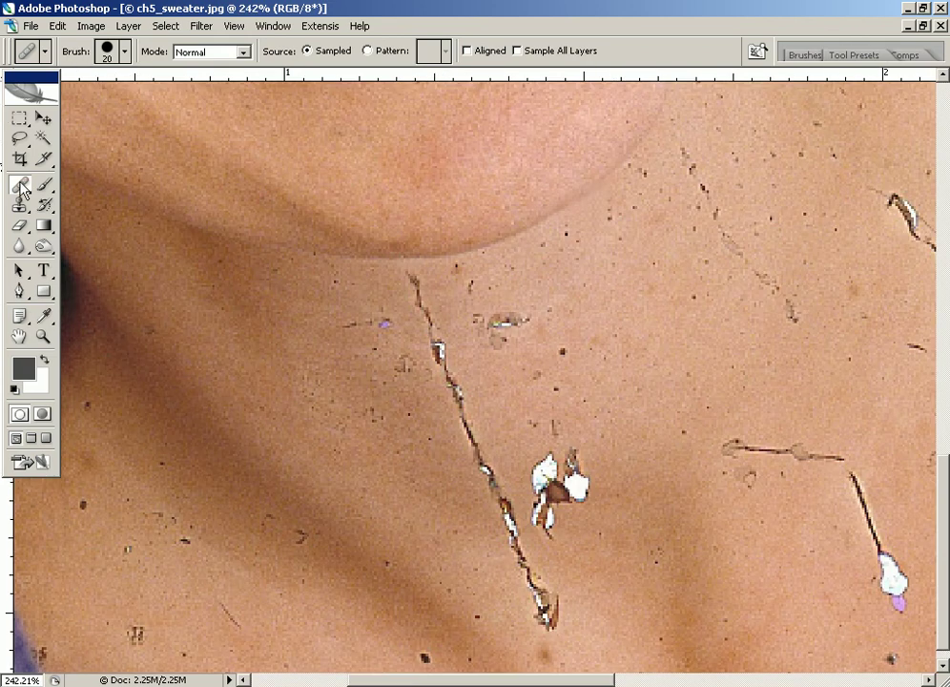
drag(19, 184, 75, 220)
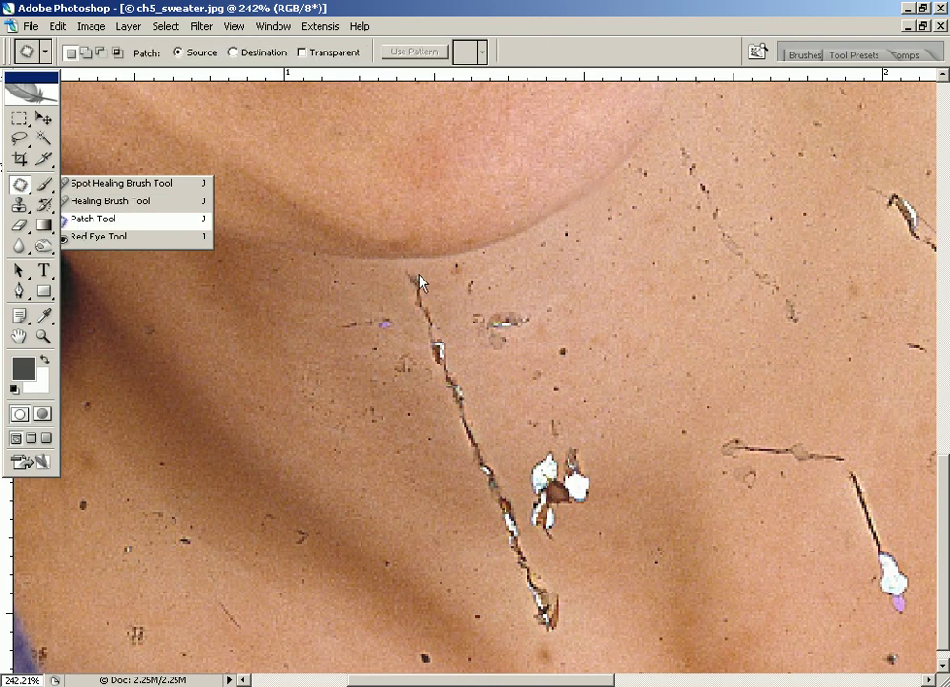
mouse_move(401, 267)
mouse_down()
mouse_move(530, 621)
mouse_move(518, 480)
mouse_up()
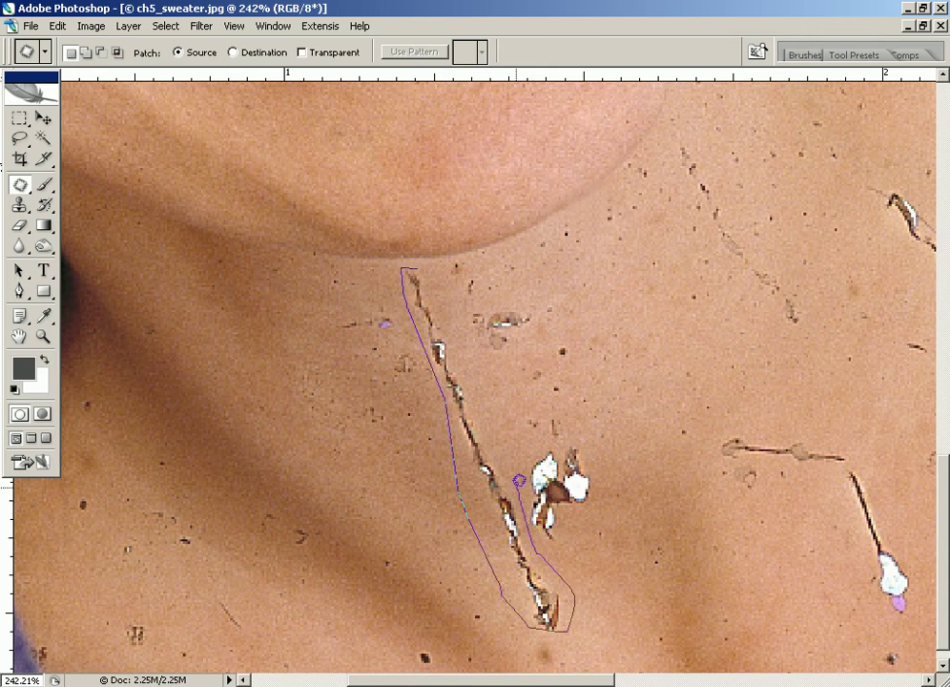
drag(518, 480, 432, 286)
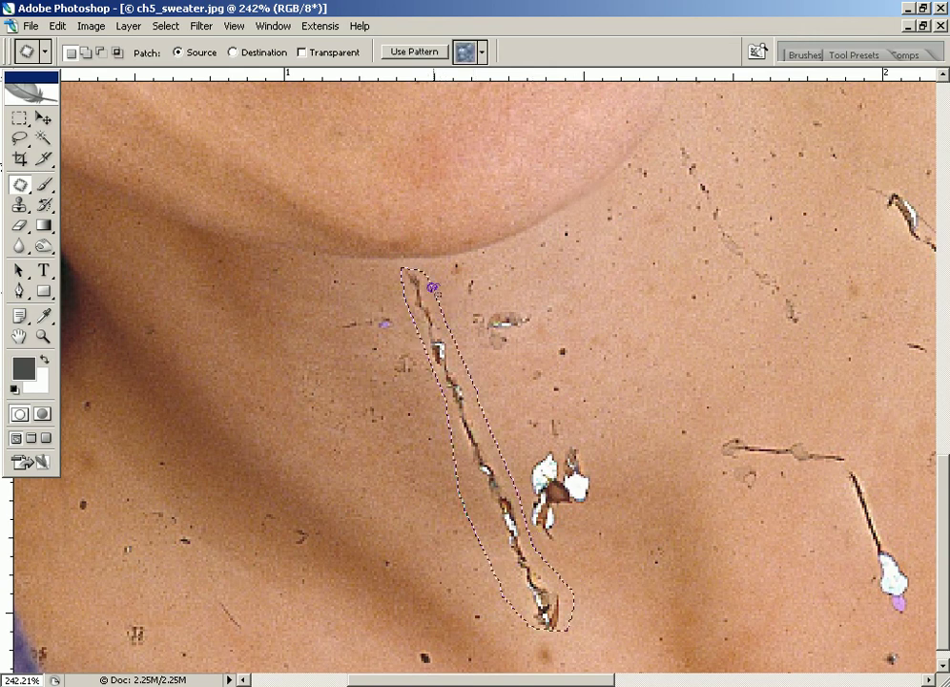
drag(451, 367, 537, 353)
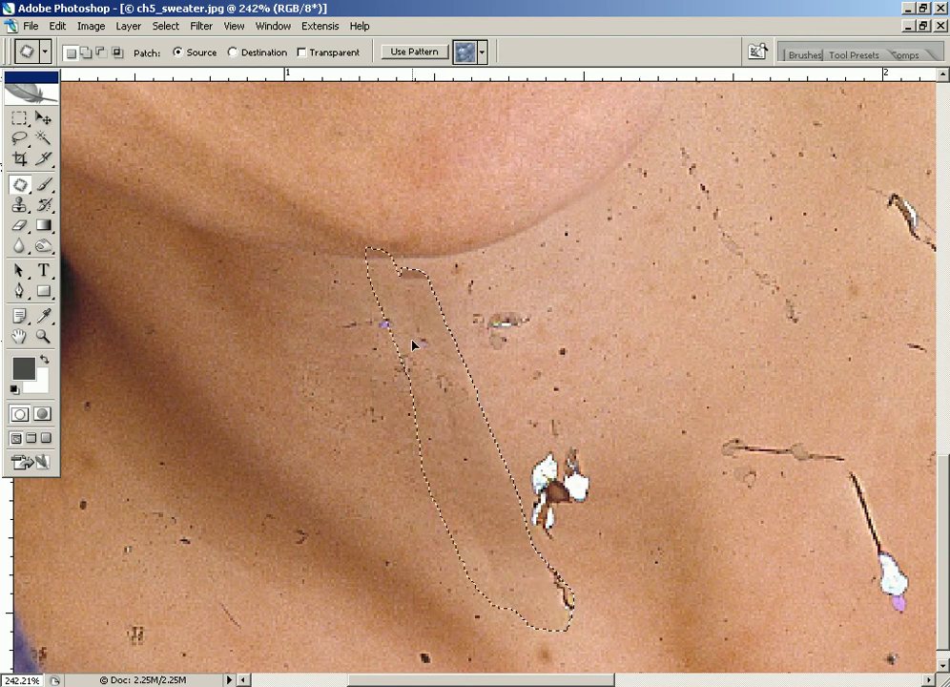
drag(412, 345, 344, 371)
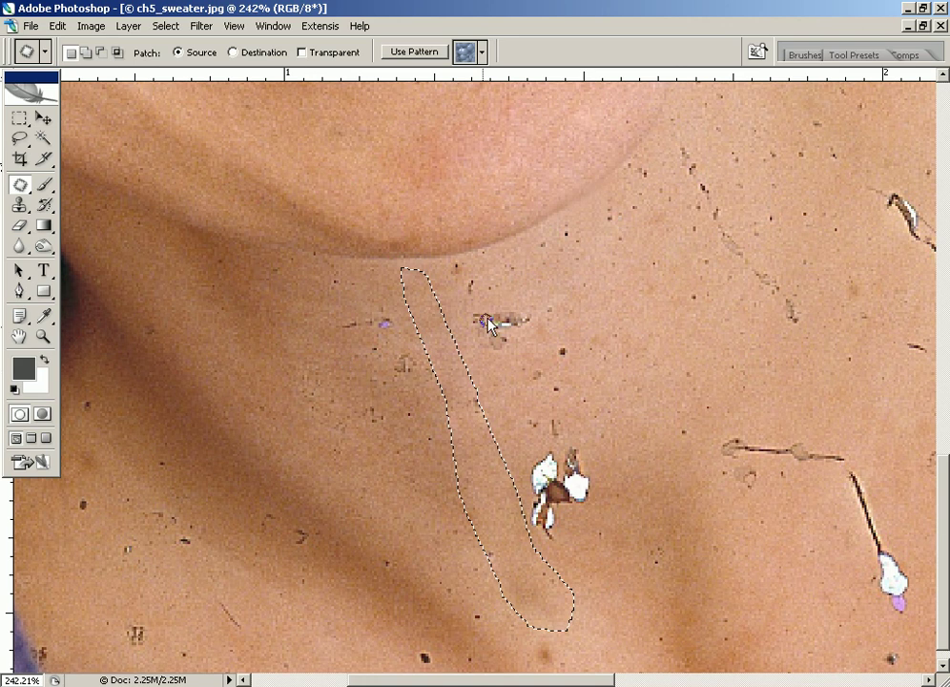
click(488, 325)
click(440, 272)
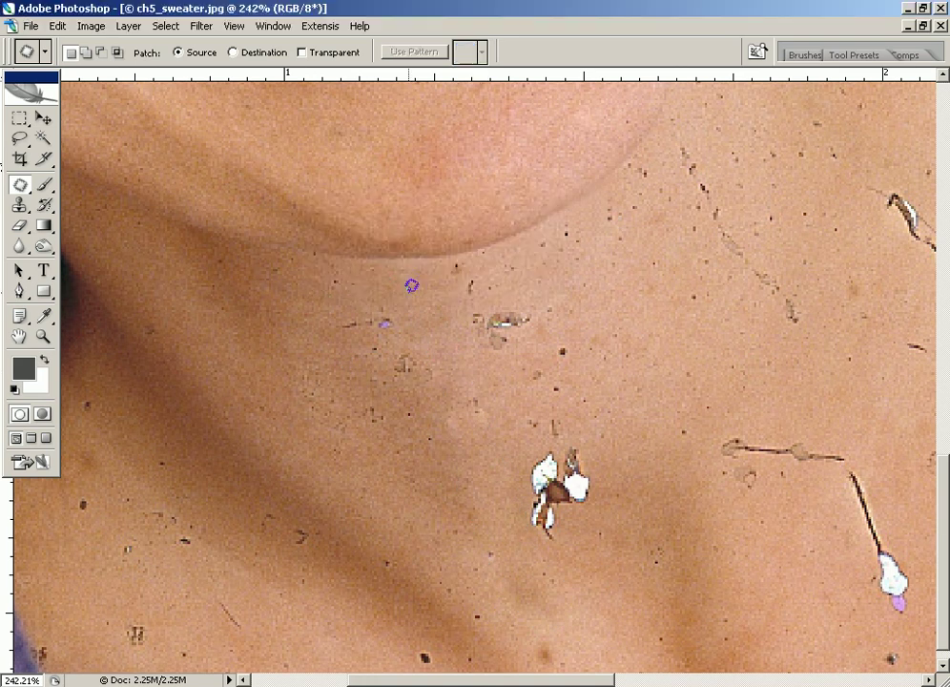
Patch the small blemish left of the crack, the white flake, and the blemish near the crack's top
mouse_move(386, 309)
mouse_down()
mouse_move(329, 303)
mouse_move(424, 332)
mouse_move(329, 389)
mouse_up()
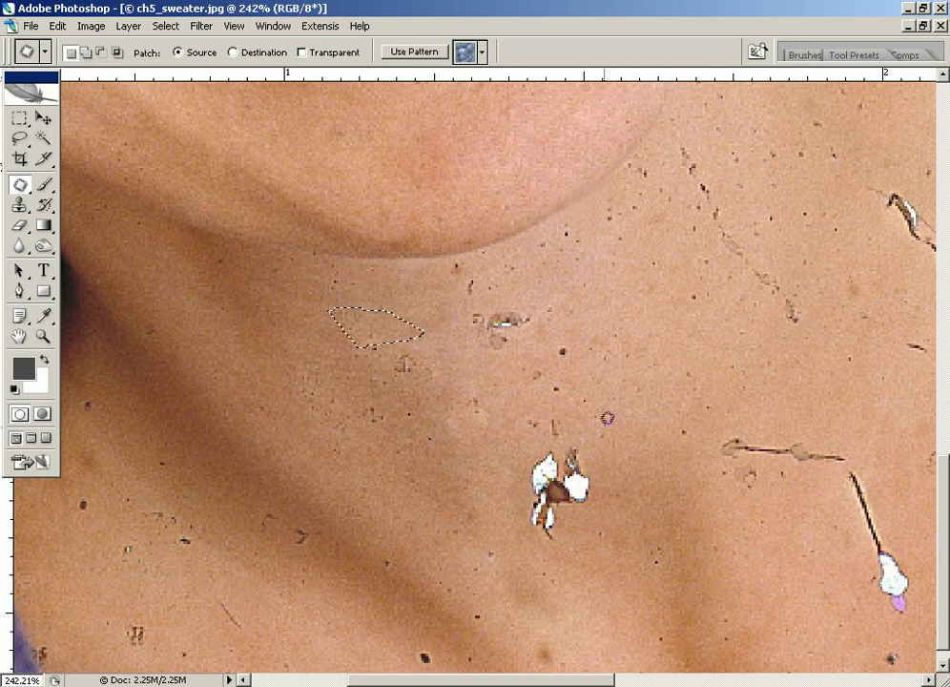
key(ctrl+d)
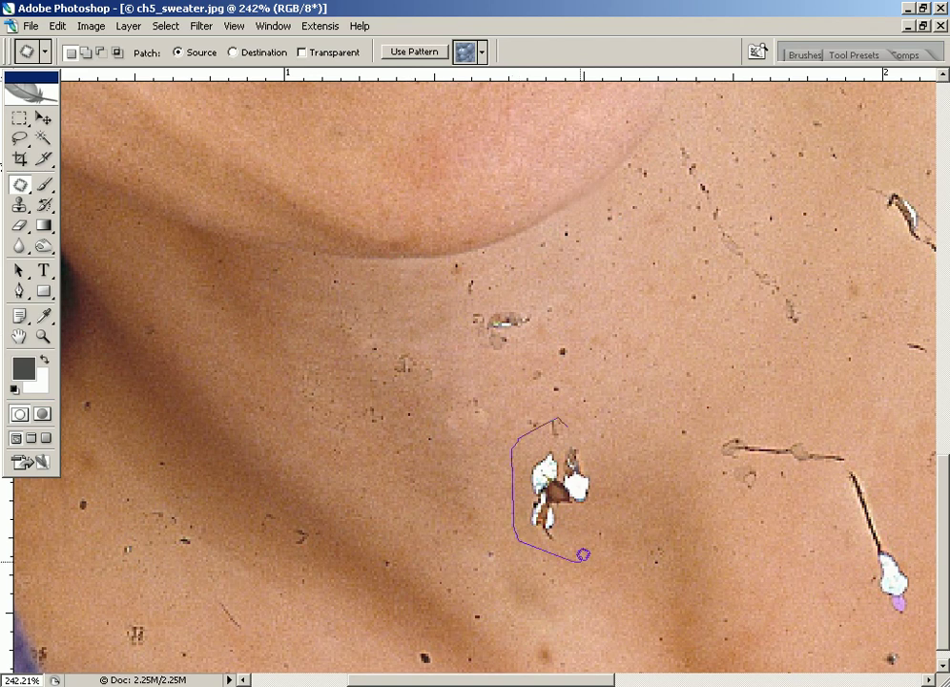
drag(514, 442, 660, 507)
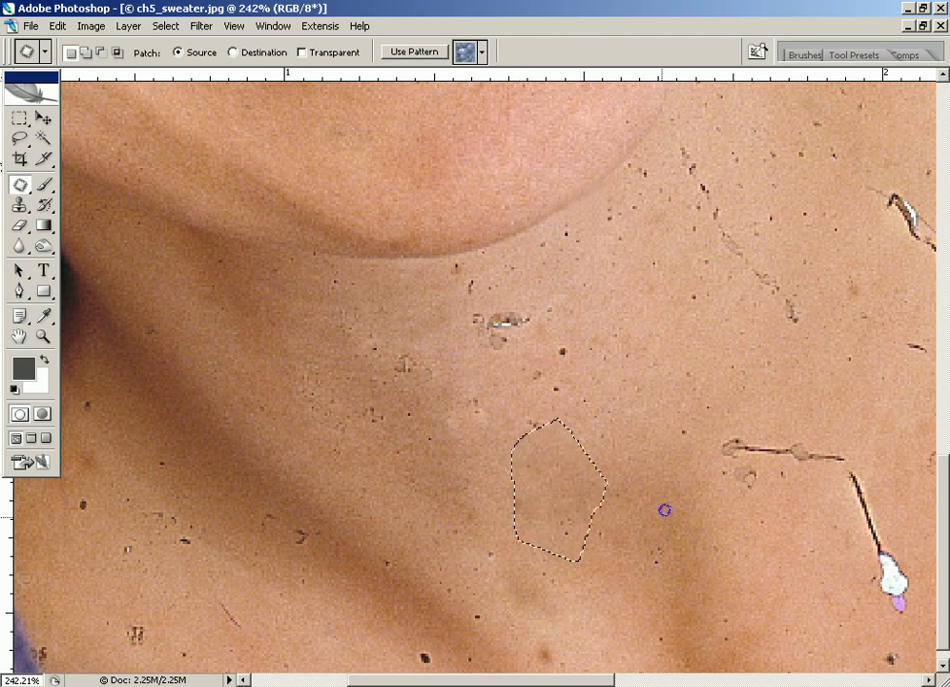
key(ctrl+d)
drag(549, 305, 615, 456)
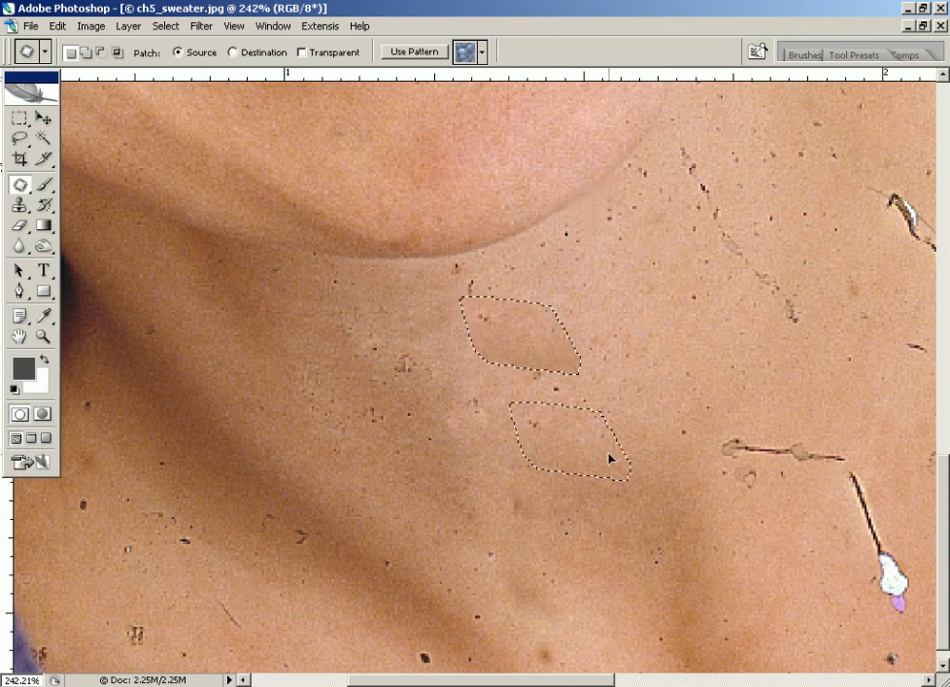
key(ctrl+d)
Pan to the chest and patch the lower white blemish, its crack, and the small mark below
drag(522, 388, 236, 368)
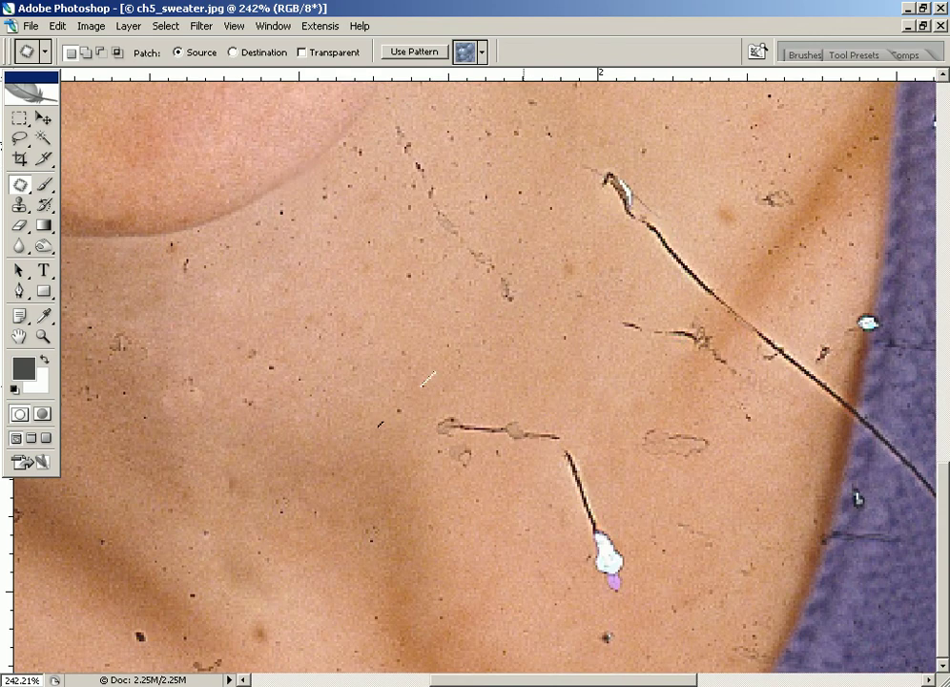
mouse_move(549, 412)
mouse_down()
mouse_move(423, 403)
mouse_move(585, 437)
mouse_move(465, 328)
mouse_up()
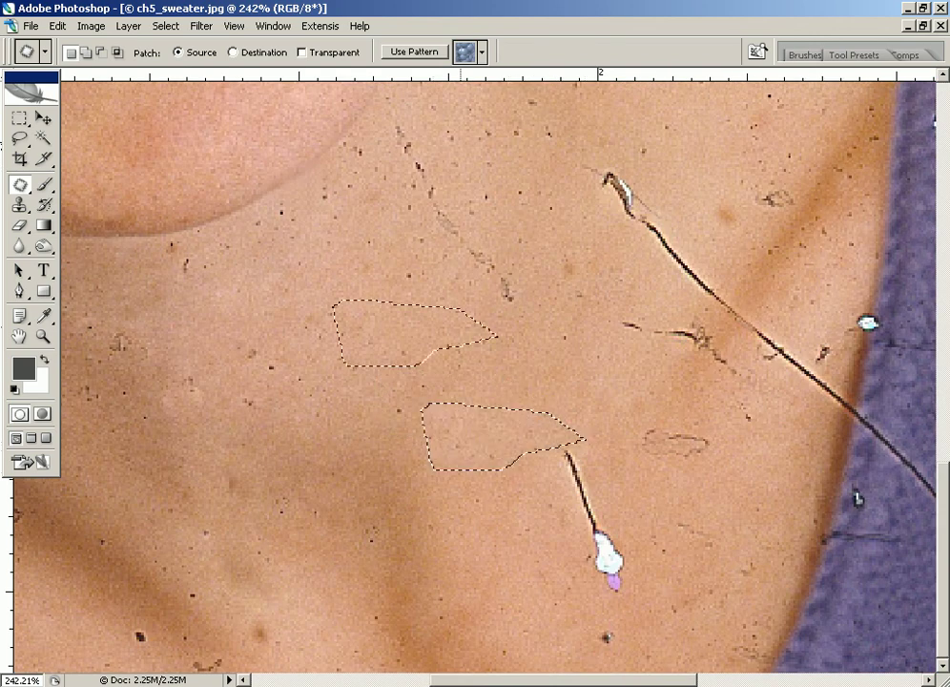
click(510, 335)
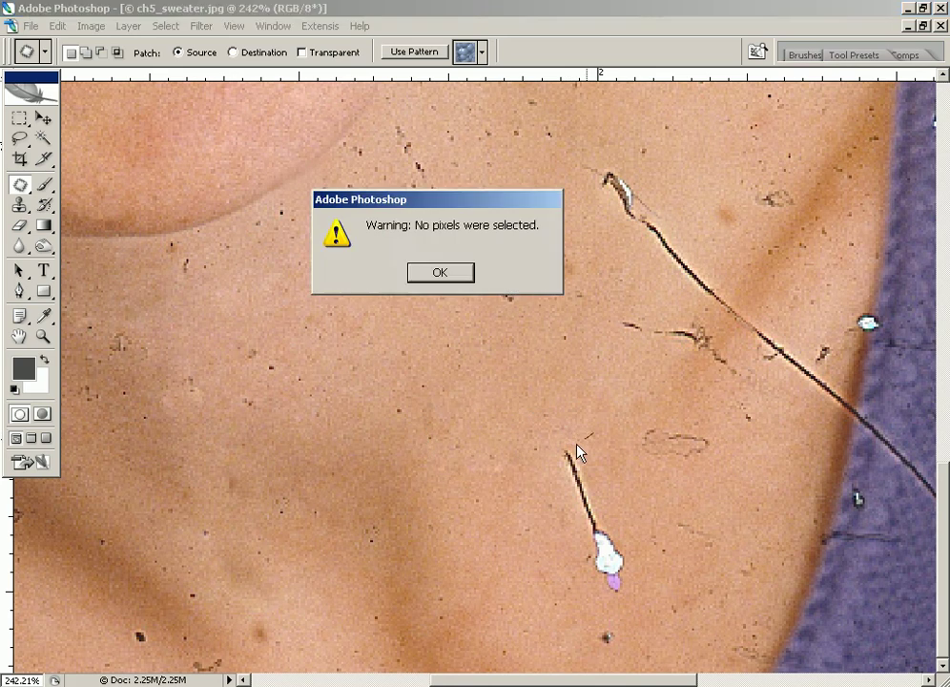
key(Return)
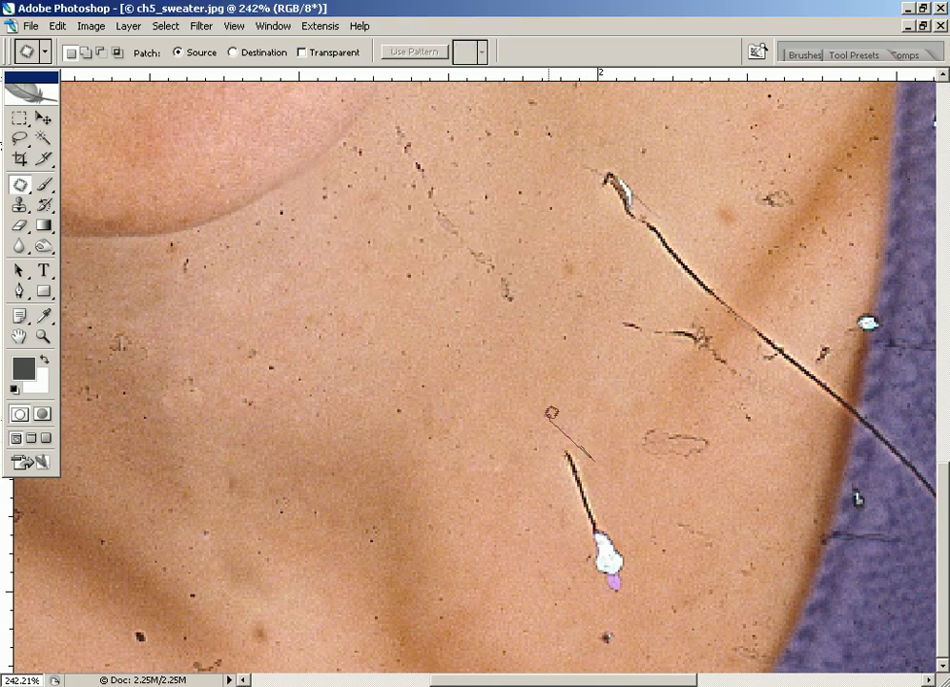
mouse_move(549, 420)
mouse_down()
mouse_move(617, 606)
mouse_move(651, 591)
mouse_up()
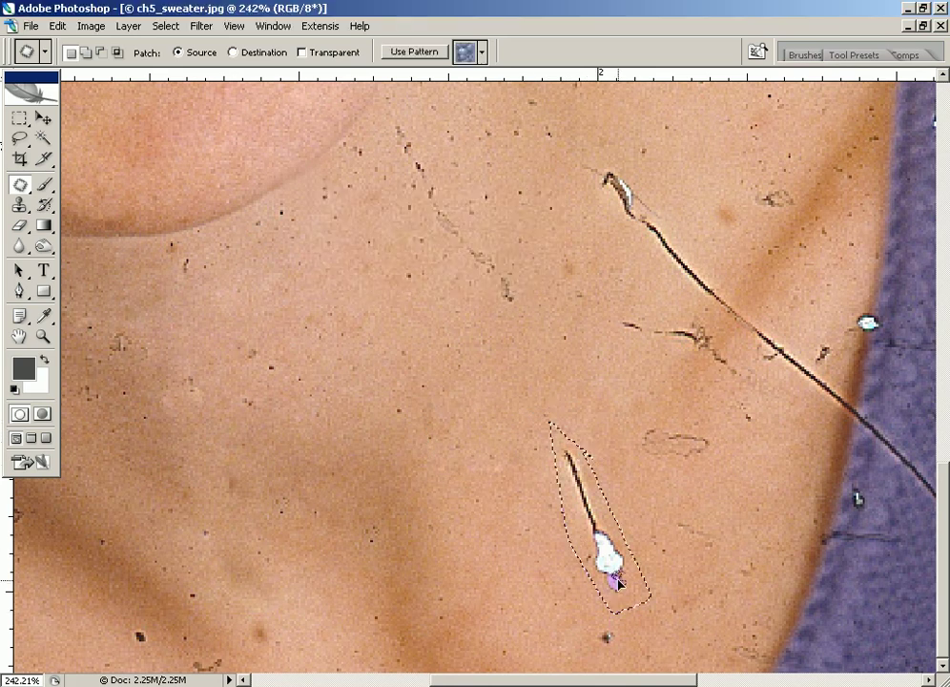
drag(601, 562, 505, 546)
click(617, 606)
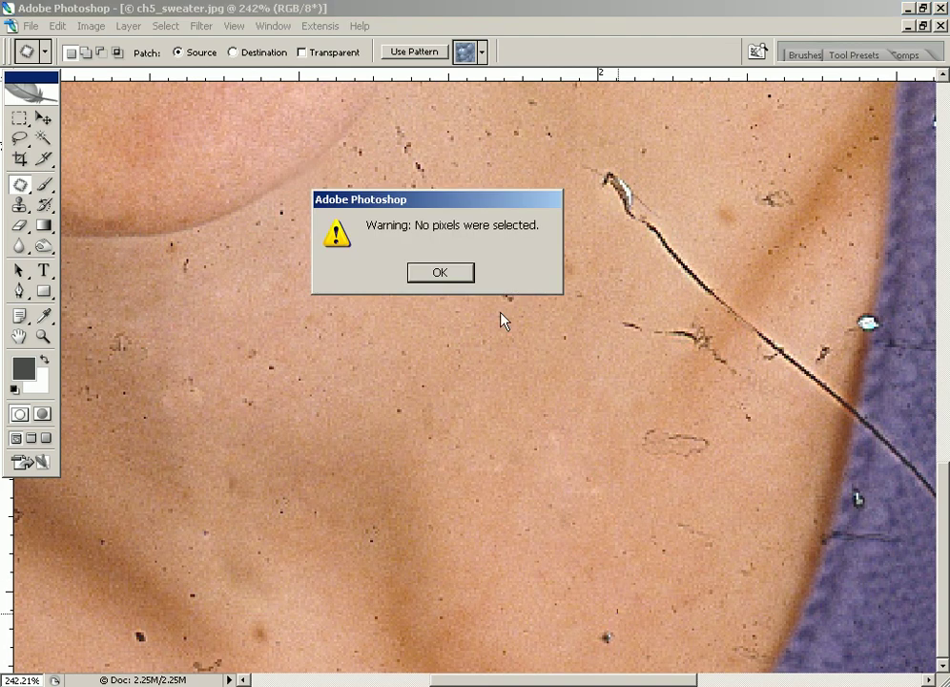
click(439, 271)
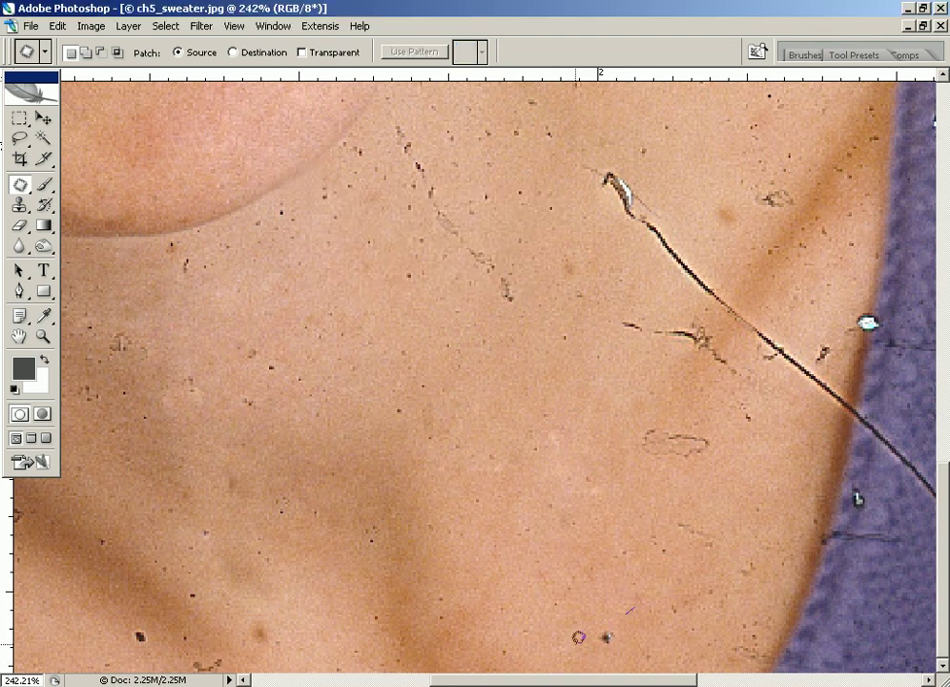
mouse_move(634, 607)
mouse_down()
mouse_move(651, 656)
mouse_move(583, 545)
mouse_up()
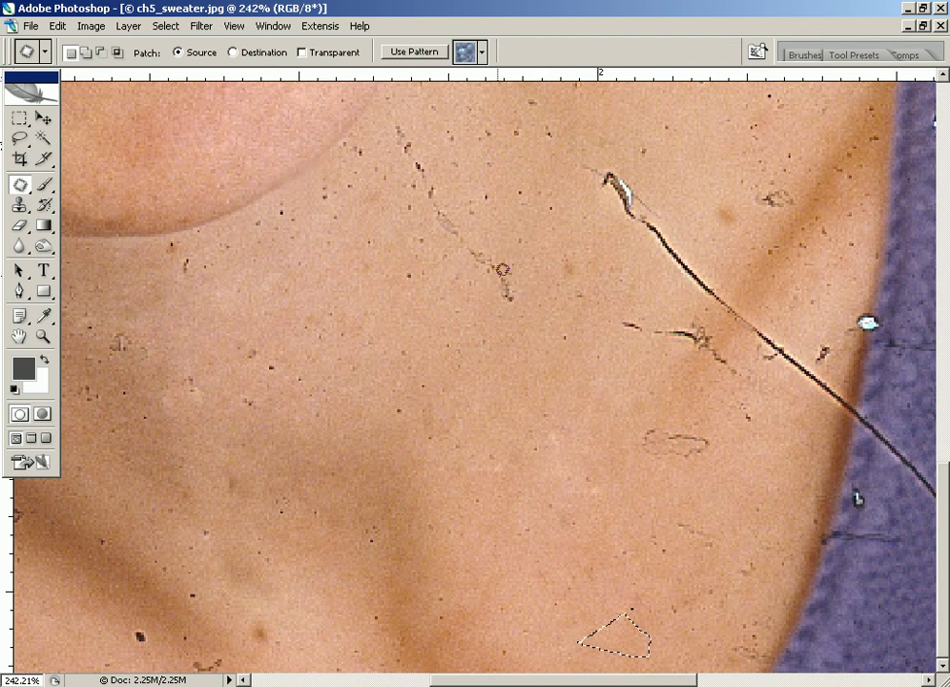
Patch the faint top scratch and the scratches on the chest near the sweater edge
mouse_move(383, 113)
mouse_down()
mouse_move(506, 300)
mouse_move(396, 101)
mouse_up()
drag(427, 198, 417, 335)
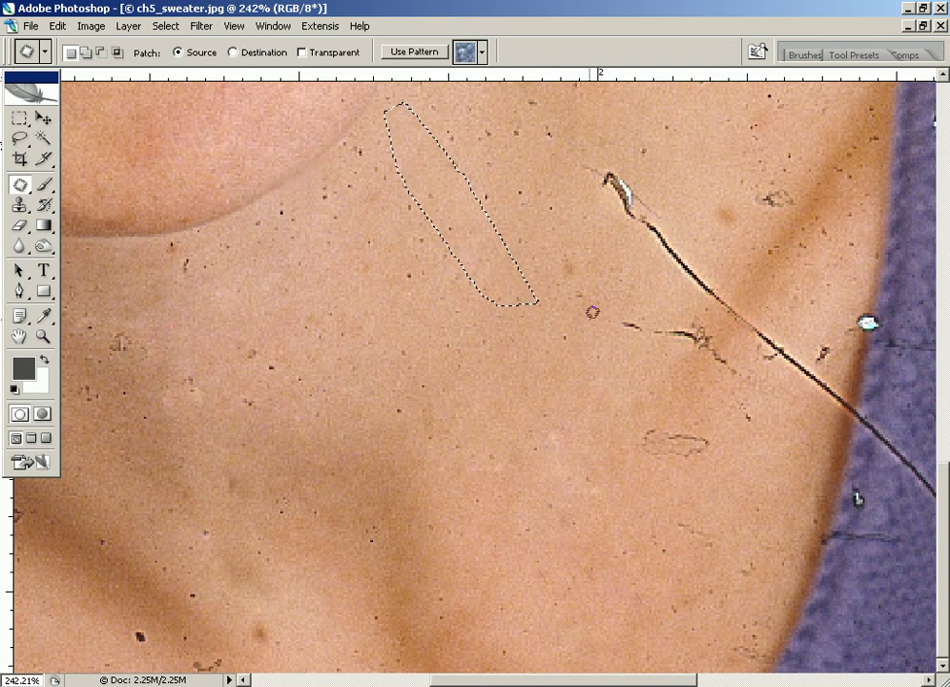
key(ctrl+d)
drag(445, 229, 163, 251)
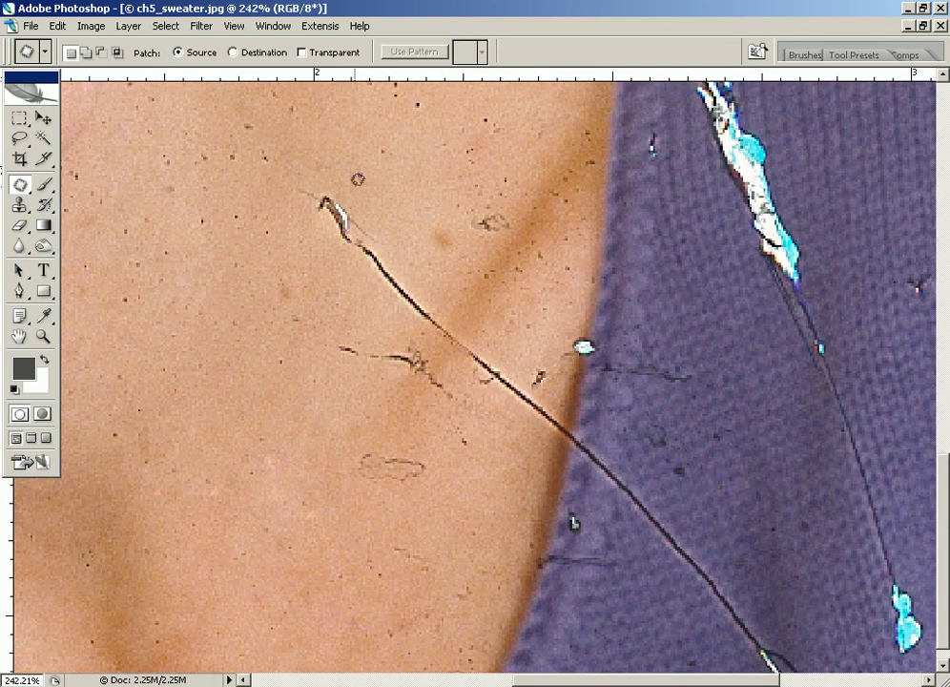
mouse_move(354, 184)
mouse_down()
mouse_move(435, 332)
mouse_move(543, 426)
mouse_move(564, 409)
mouse_move(563, 354)
mouse_move(380, 180)
mouse_up()
drag(429, 314, 270, 516)
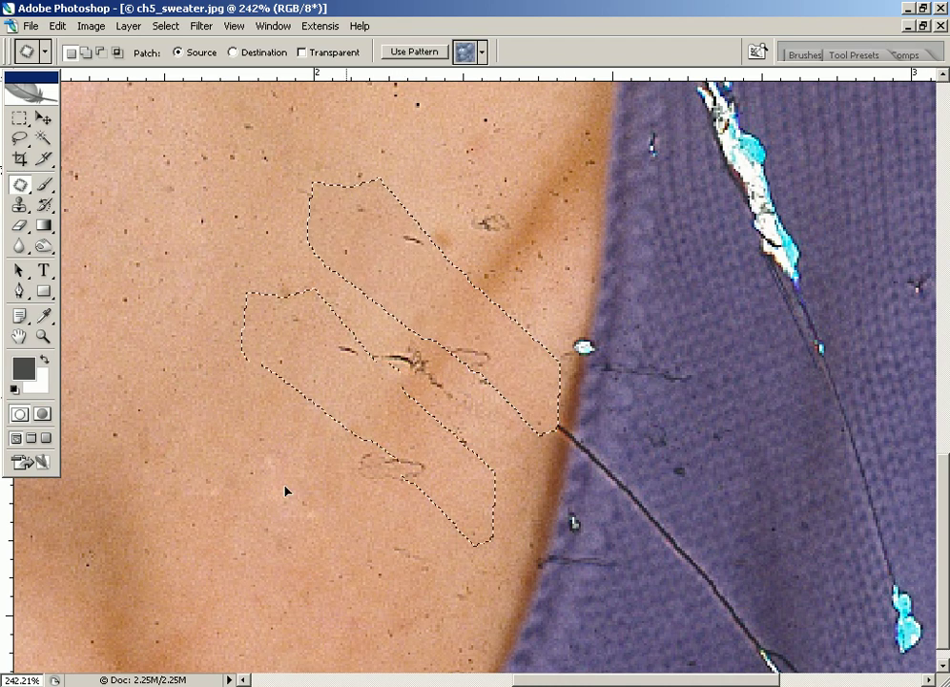
key(ctrl+d)
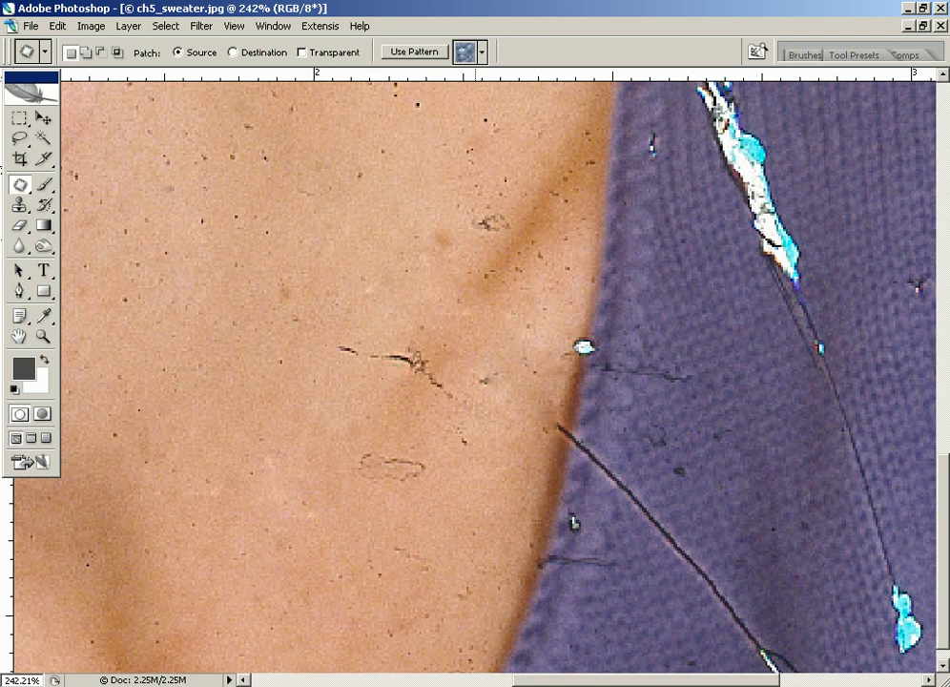
mouse_move(397, 342)
mouse_down()
mouse_move(467, 364)
mouse_move(255, 439)
mouse_up()
key(ctrl+d)
Zoom onto the sweater shoulder and patch the long diagonal scratch with clean knit texture
key(ctrl+minus)
key(ctrl+minus)
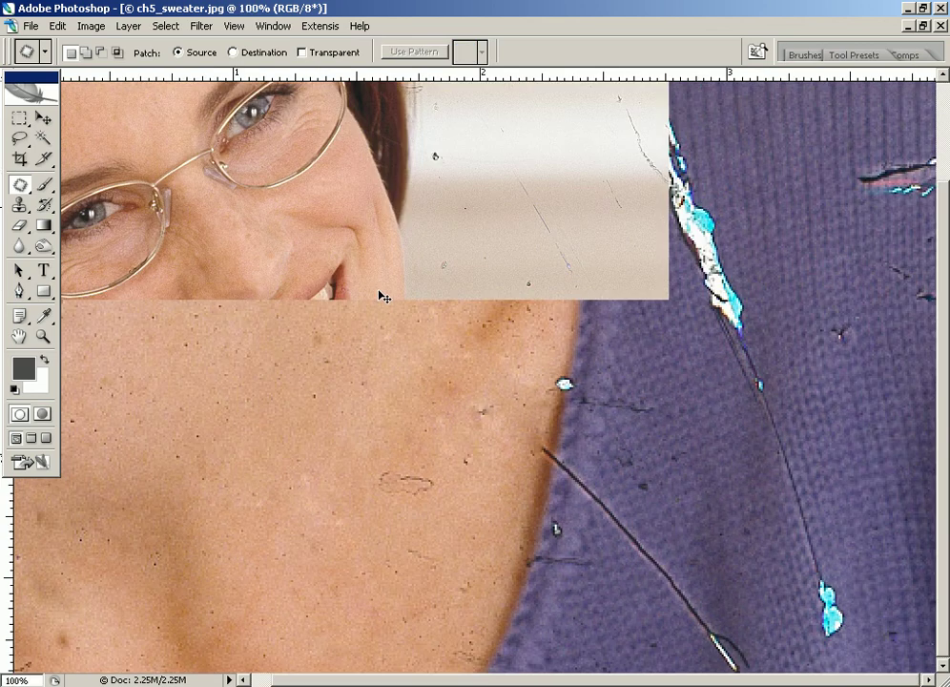
key(ctrl+minus)
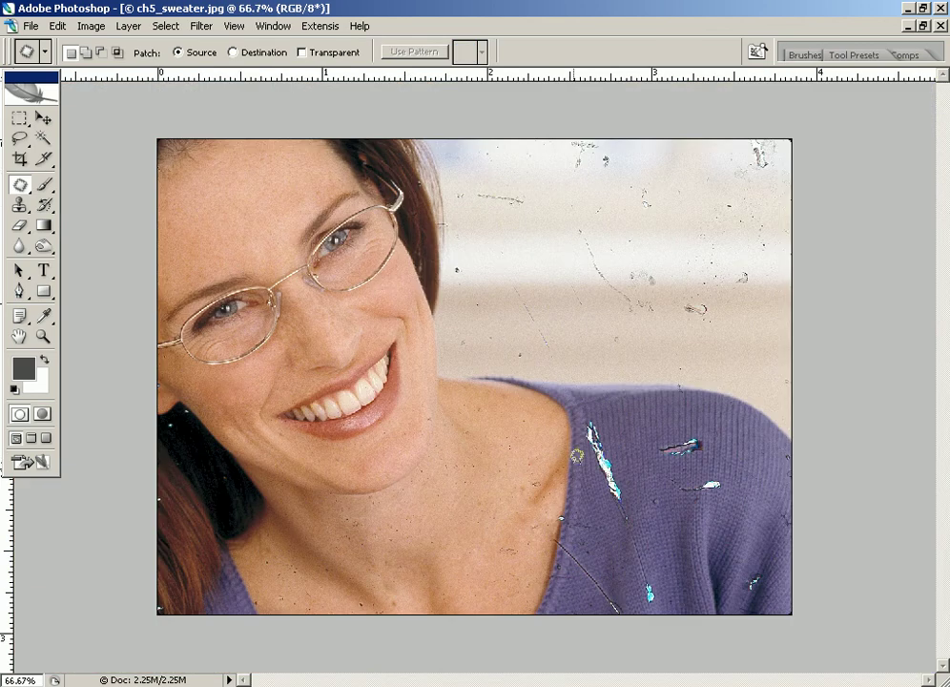
drag(555, 364, 721, 536)
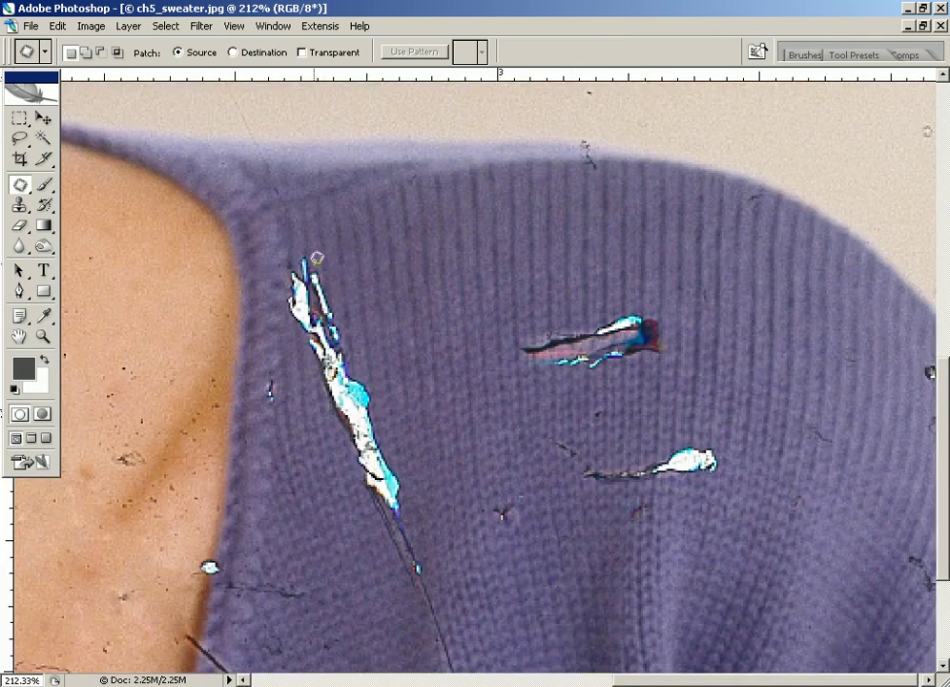
drag(308, 246, 361, 561)
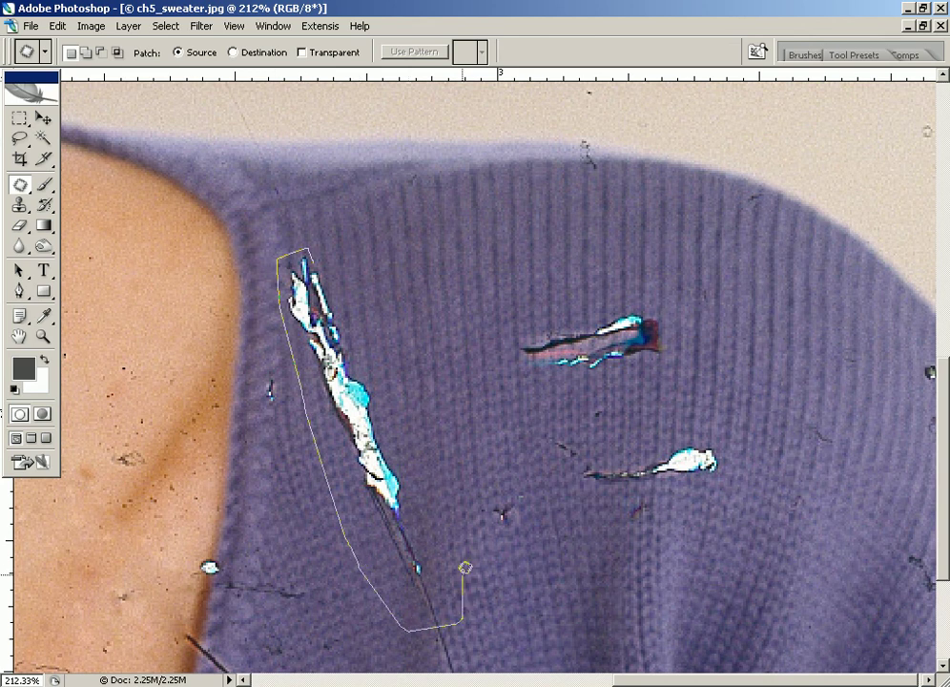
drag(361, 561, 464, 566)
mouse_move(417, 513)
mouse_down()
mouse_move(476, 492)
mouse_move(411, 543)
mouse_move(481, 520)
mouse_move(420, 441)
mouse_up()
key(ctrl+d)
Patch the torn white spots and hole on the shoulder, then zoom out to the whole photo
key(ctrl+d)
mouse_move(526, 497)
mouse_down()
mouse_move(478, 477)
mouse_move(569, 535)
mouse_move(495, 455)
mouse_move(517, 456)
mouse_up()
key(ctrl+d)
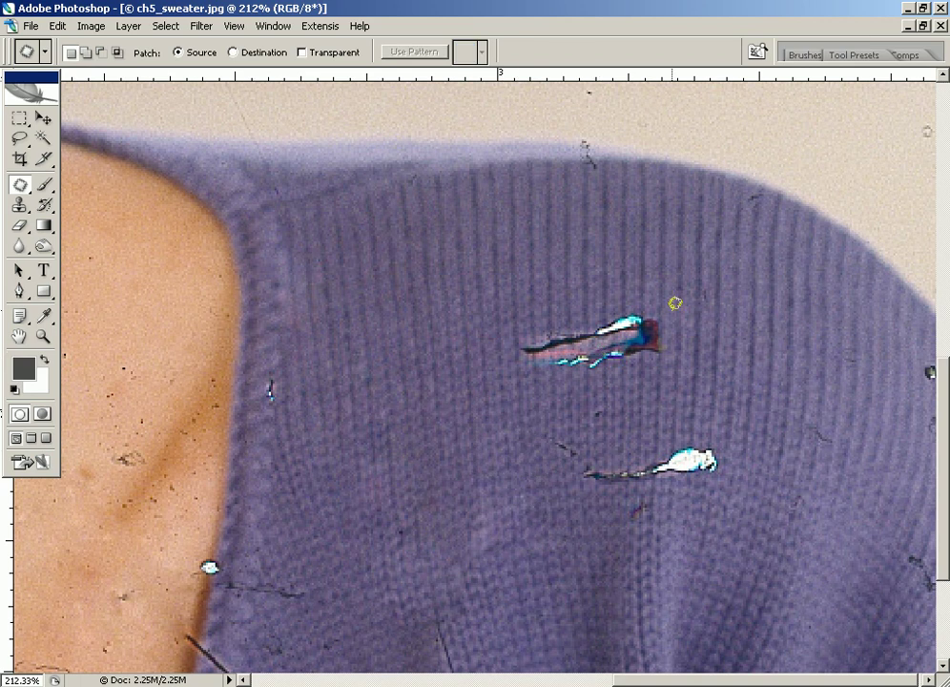
mouse_move(674, 303)
mouse_down()
mouse_move(717, 375)
mouse_move(651, 371)
mouse_move(638, 265)
mouse_move(656, 274)
mouse_up()
click(640, 414)
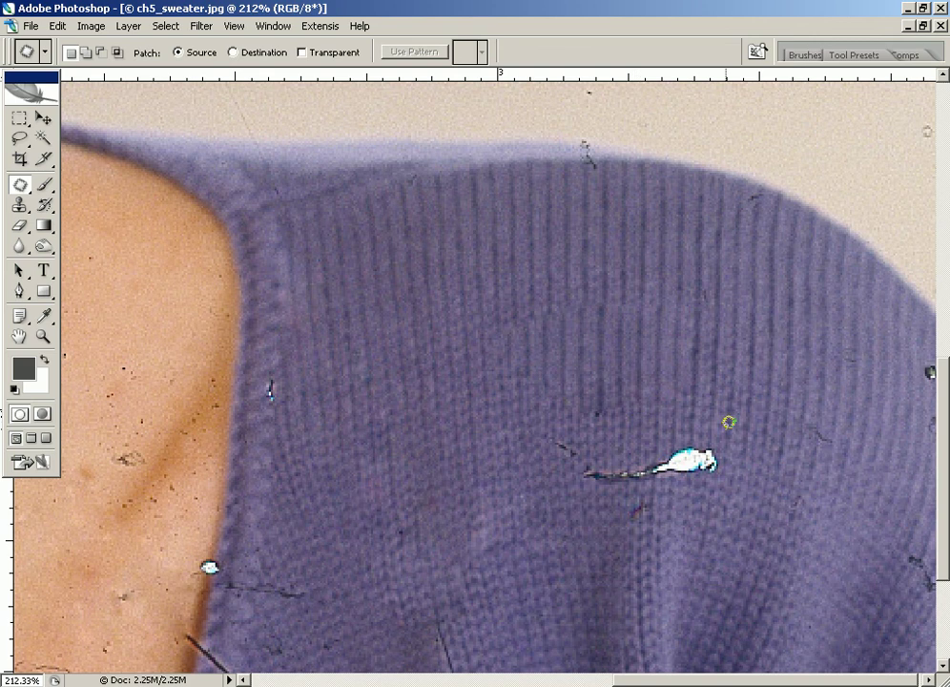
mouse_move(728, 422)
mouse_down()
mouse_move(548, 416)
mouse_move(540, 468)
mouse_move(642, 515)
mouse_move(751, 500)
mouse_move(721, 483)
mouse_move(703, 378)
mouse_move(691, 381)
mouse_up()
key(ctrl+d)
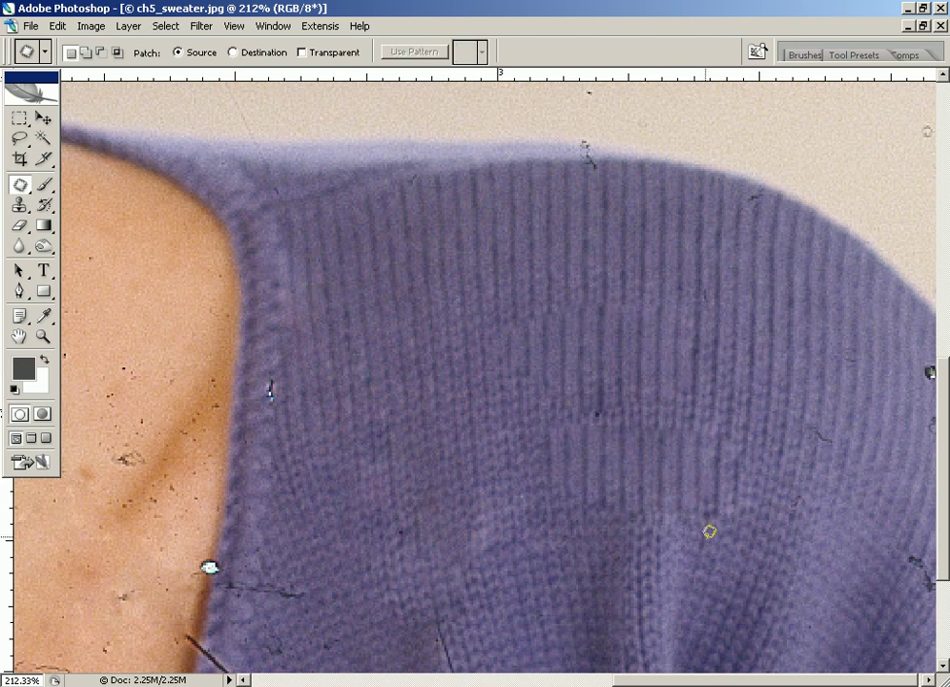
key(ctrl+minus)
key(ctrl+minus)
key(ctrl+minus)
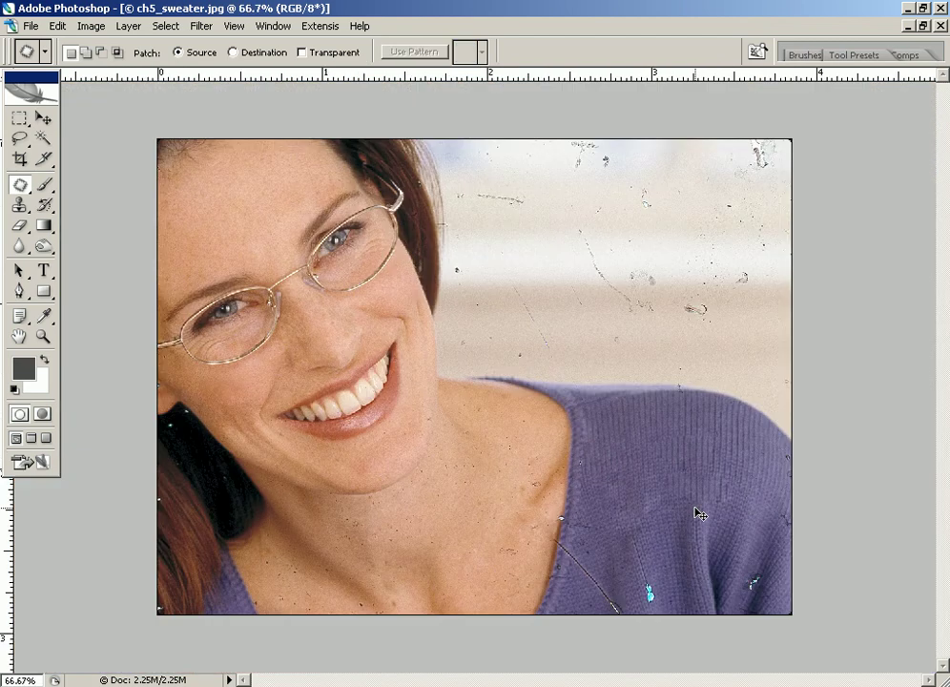
key(ctrl+minus)
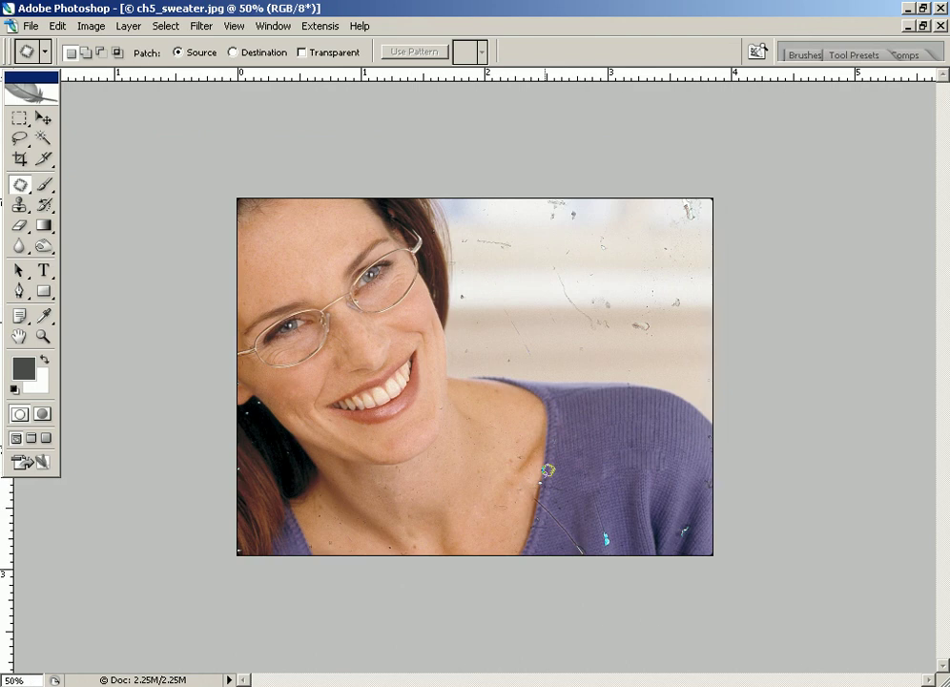
Patch the thin scratch, the long diagonal scratch, and the lower-right stain on the lower sweater
drag(492, 428, 639, 546)
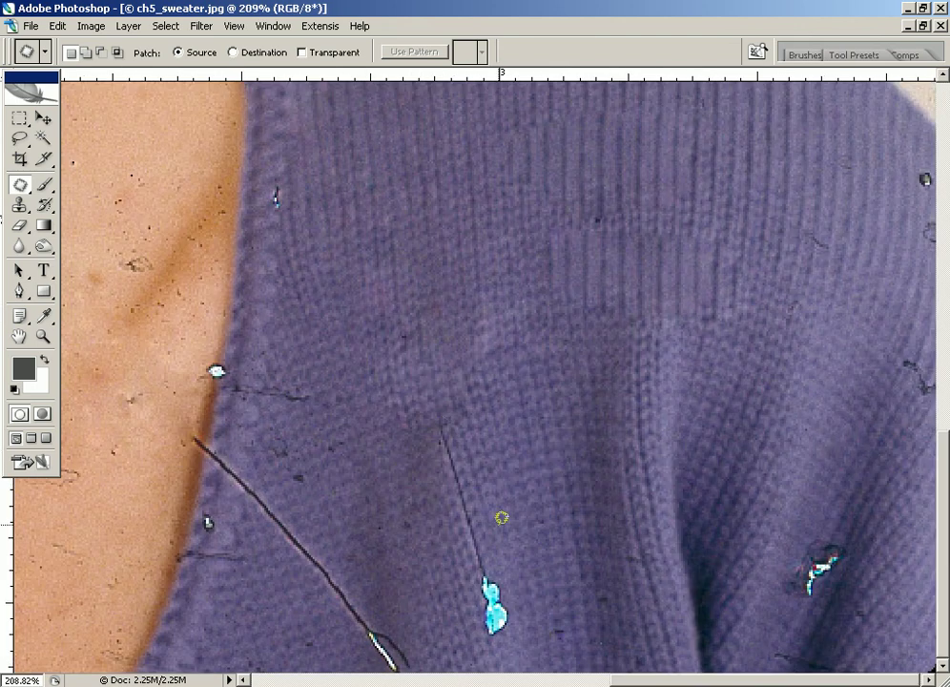
mouse_move(453, 422)
mouse_down()
mouse_move(434, 494)
mouse_move(515, 642)
mouse_move(577, 633)
mouse_up()
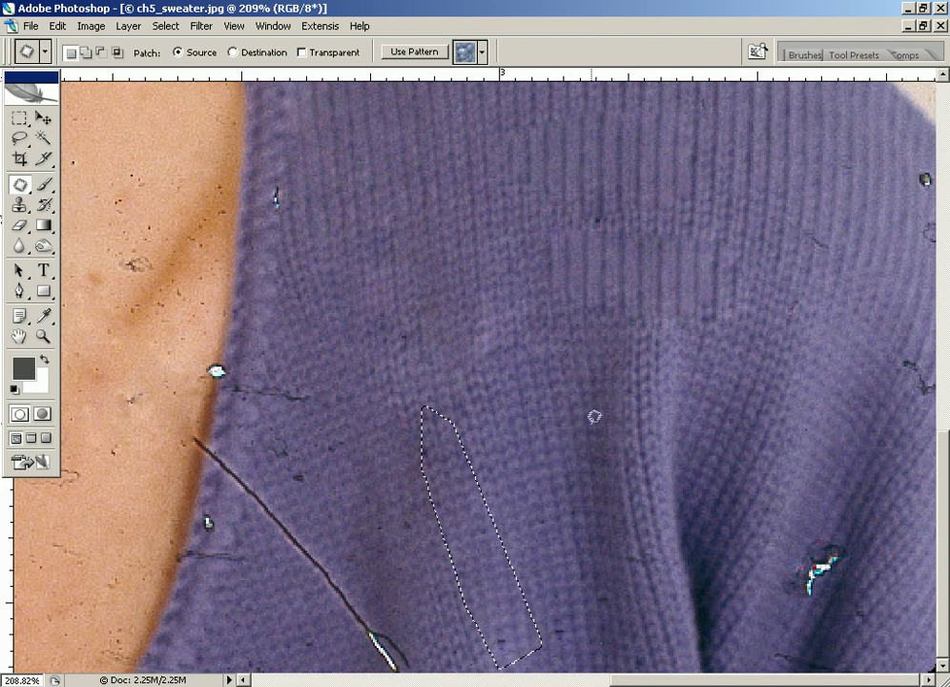
key(ctrl+d)
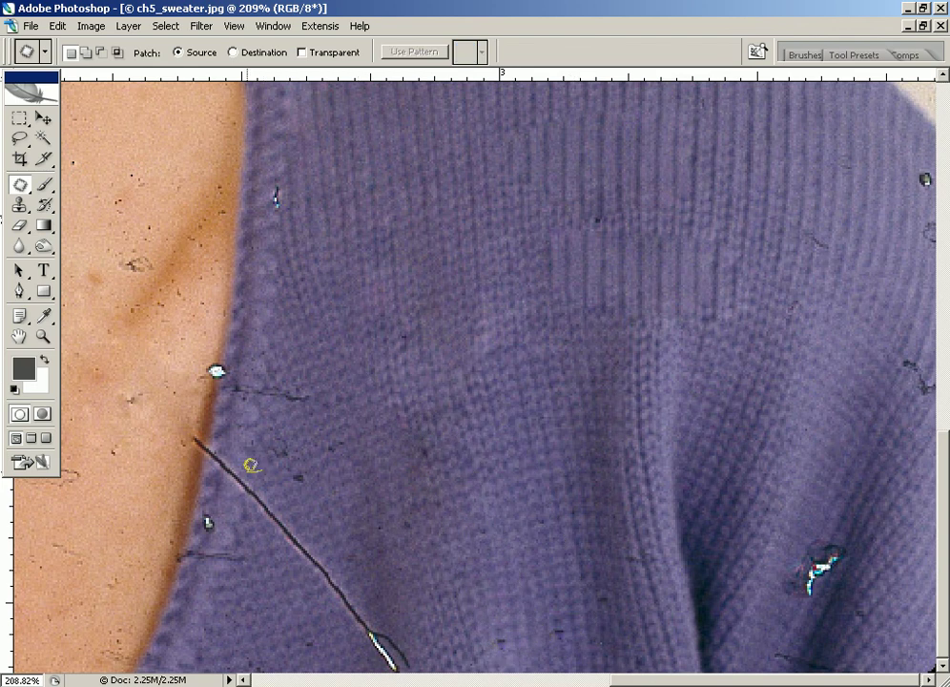
mouse_move(257, 469)
mouse_down()
mouse_move(379, 675)
mouse_move(441, 680)
mouse_up()
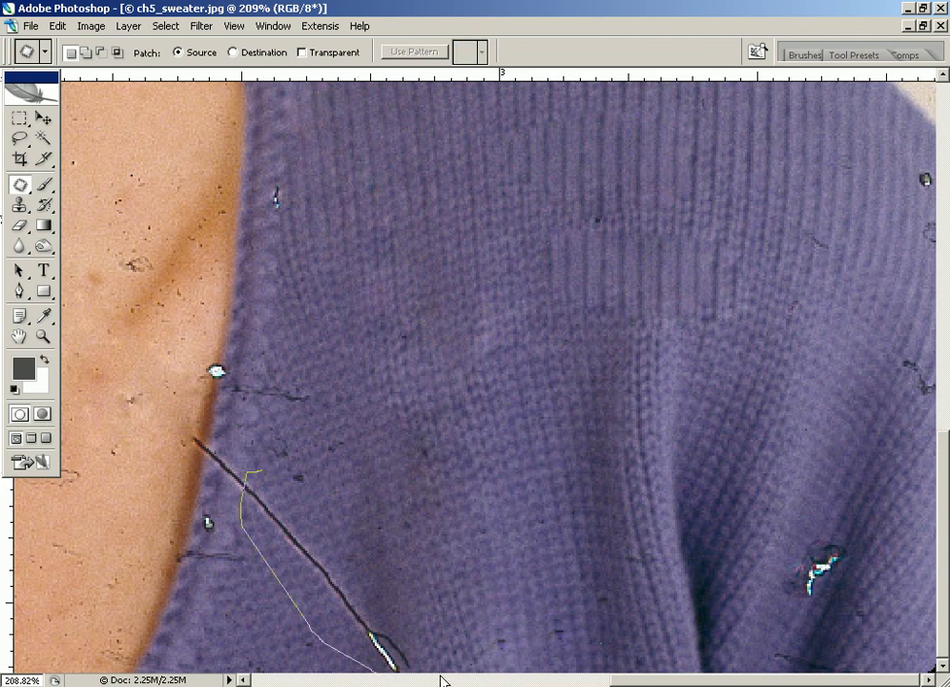
mouse_move(353, 643)
mouse_down()
mouse_move(425, 568)
mouse_move(408, 542)
mouse_move(448, 534)
mouse_up()
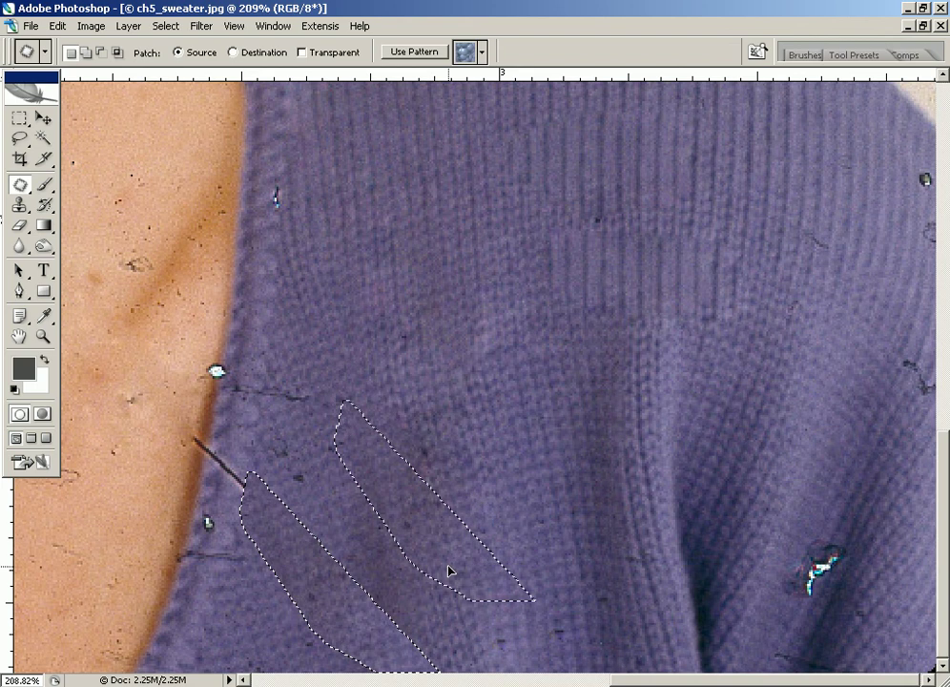
drag(448, 534, 446, 563)
click(422, 431)
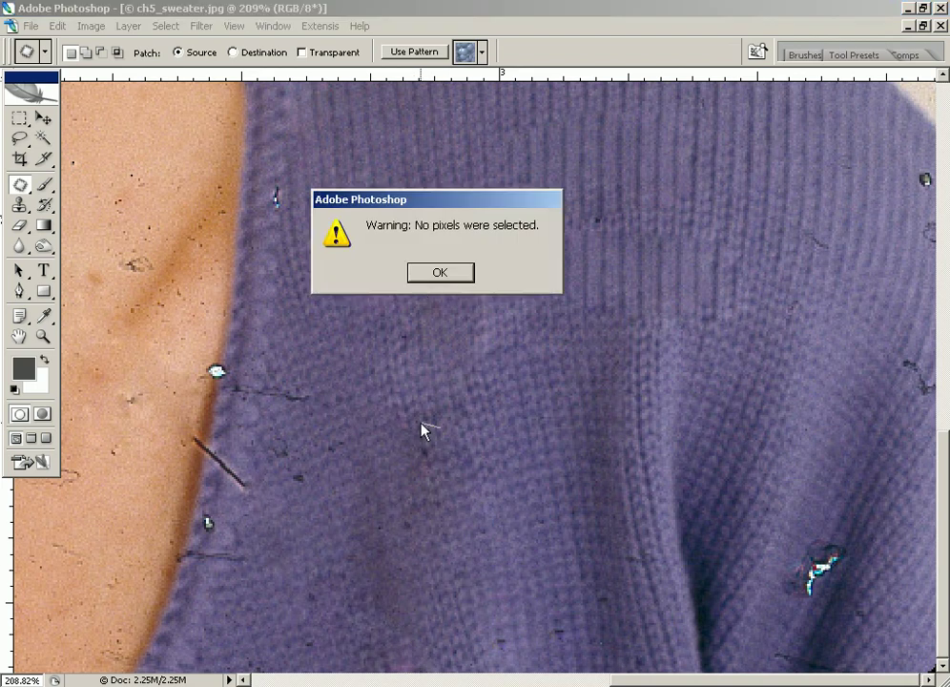
click(424, 272)
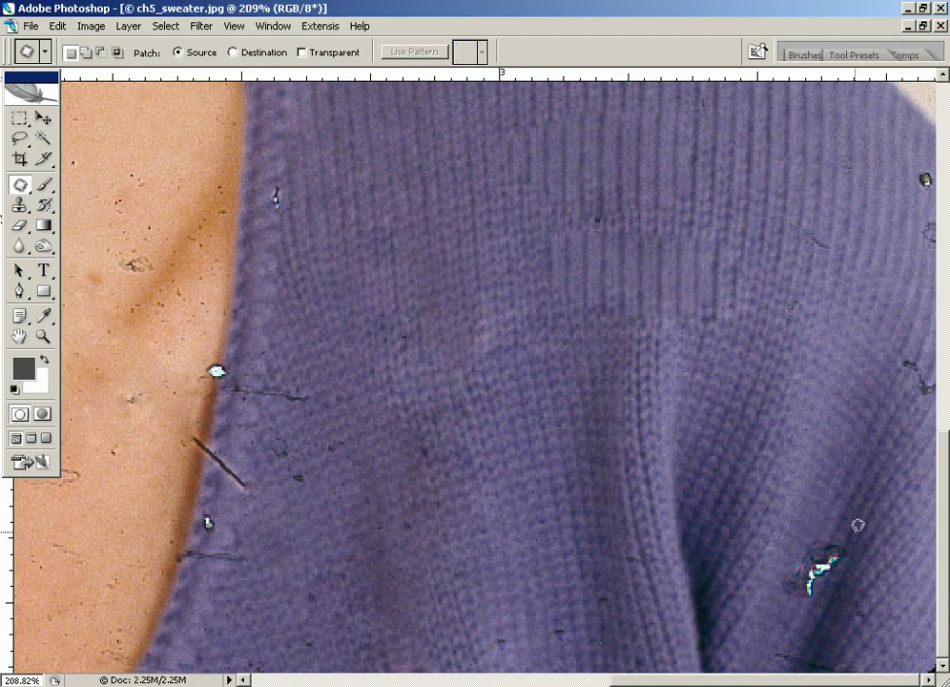
mouse_move(851, 532)
mouse_down()
mouse_move(788, 532)
mouse_move(857, 546)
mouse_move(868, 482)
mouse_up()
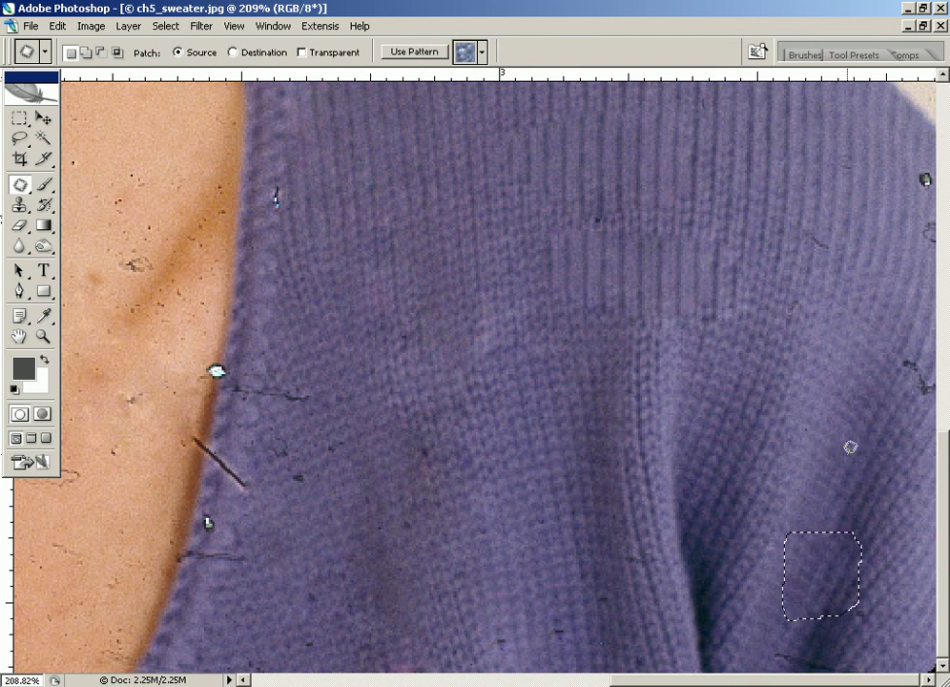
click(852, 361)
key(ctrl+minus)
key(ctrl+minus)
key(ctrl+minus)
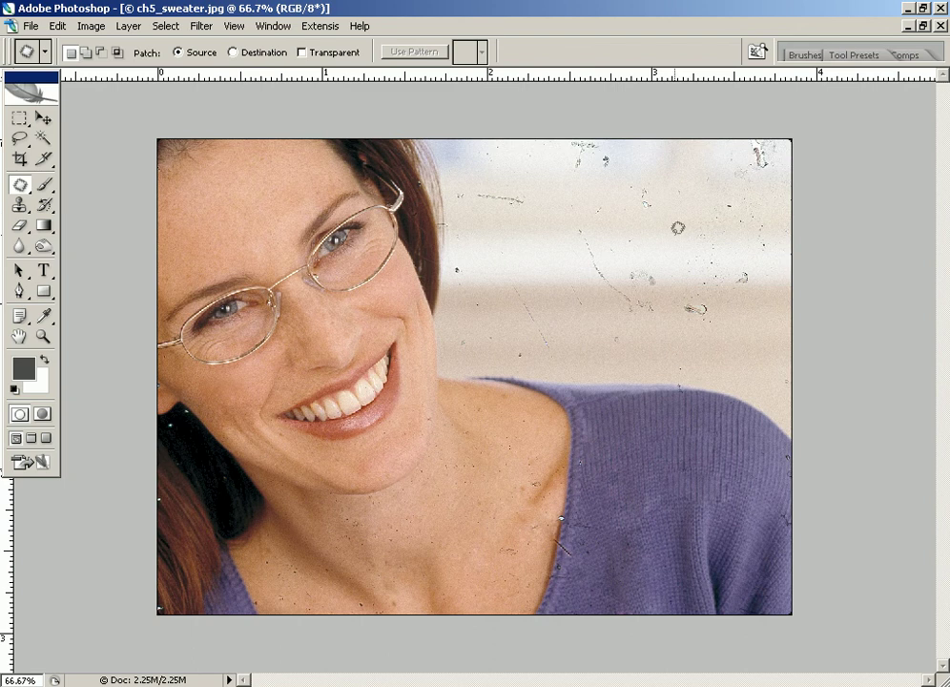
Zoom onto the neckline and patch the scratches at the sweater edge and across the skin edge
drag(628, 608, 498, 451)
mouse_move(444, 411)
mouse_down()
mouse_move(455, 483)
mouse_move(507, 477)
mouse_move(473, 523)
mouse_move(477, 441)
mouse_up()
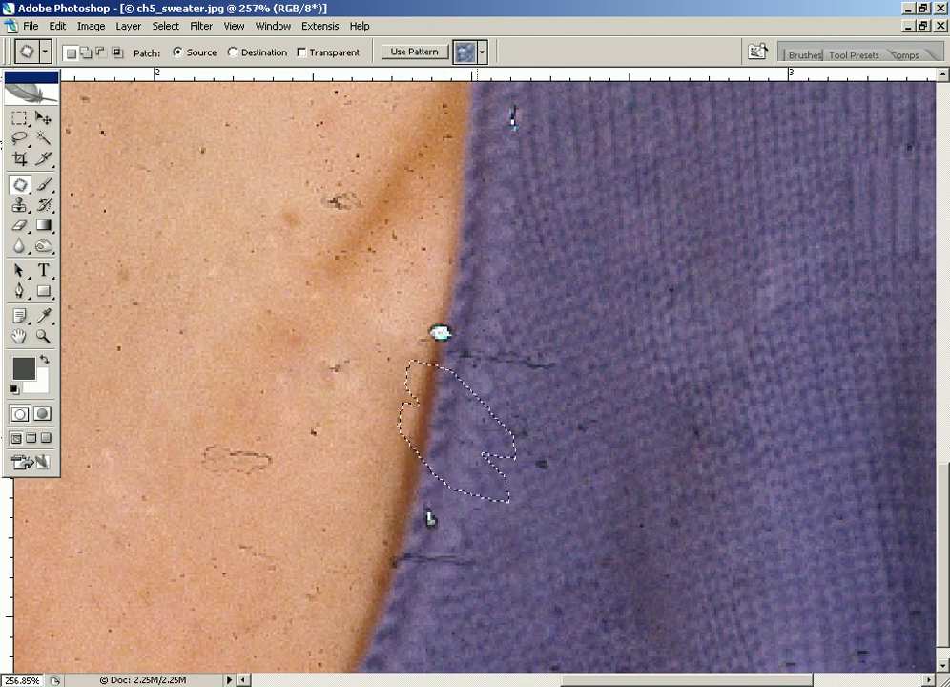
key(ctrl+d)
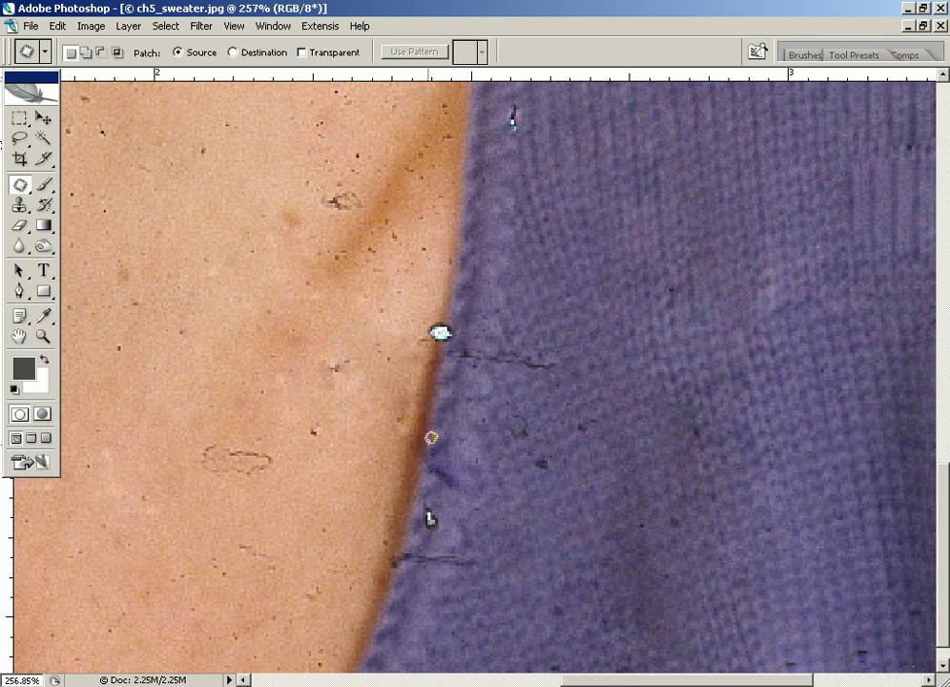
drag(472, 303, 583, 357)
drag(515, 366, 526, 305)
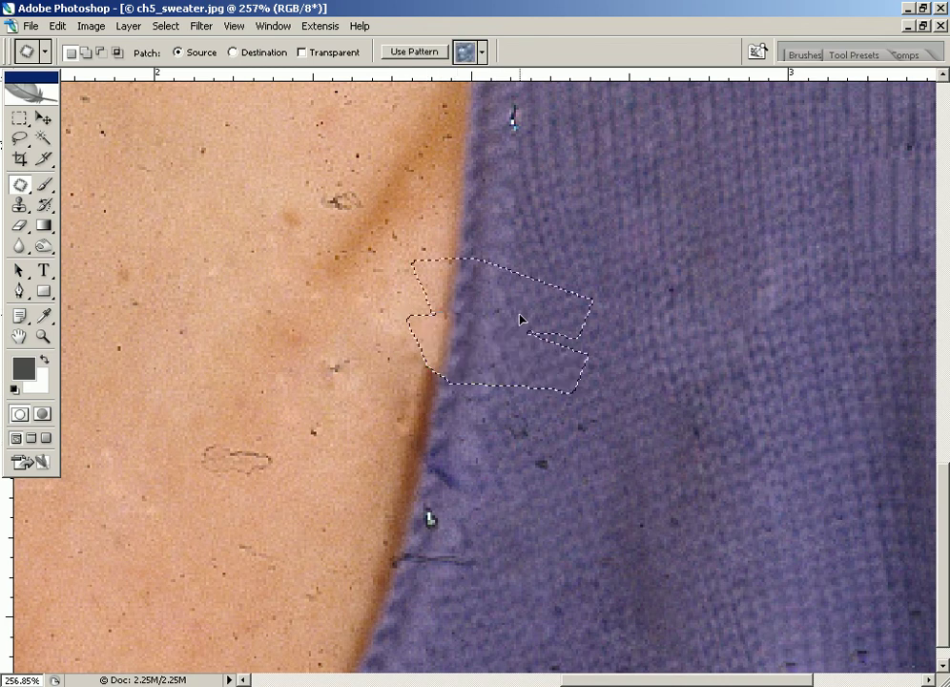
key(ctrl+d)
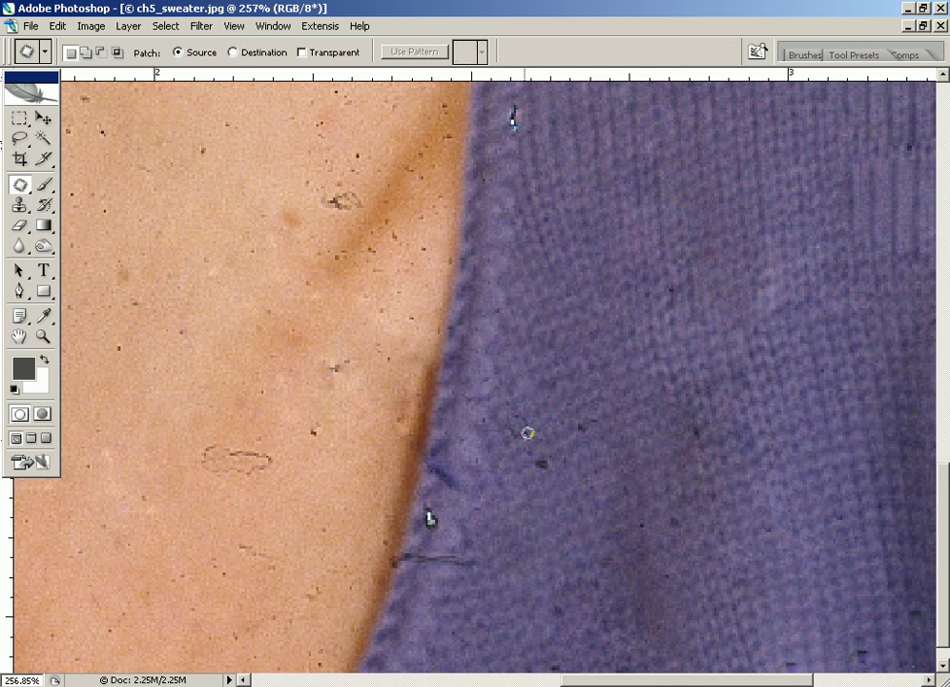
Patch the dark scratch at the lower sweater edge and the white fleck on the upper edge
mouse_move(462, 499)
mouse_down()
mouse_move(461, 470)
mouse_move(364, 523)
mouse_move(521, 542)
mouse_up()
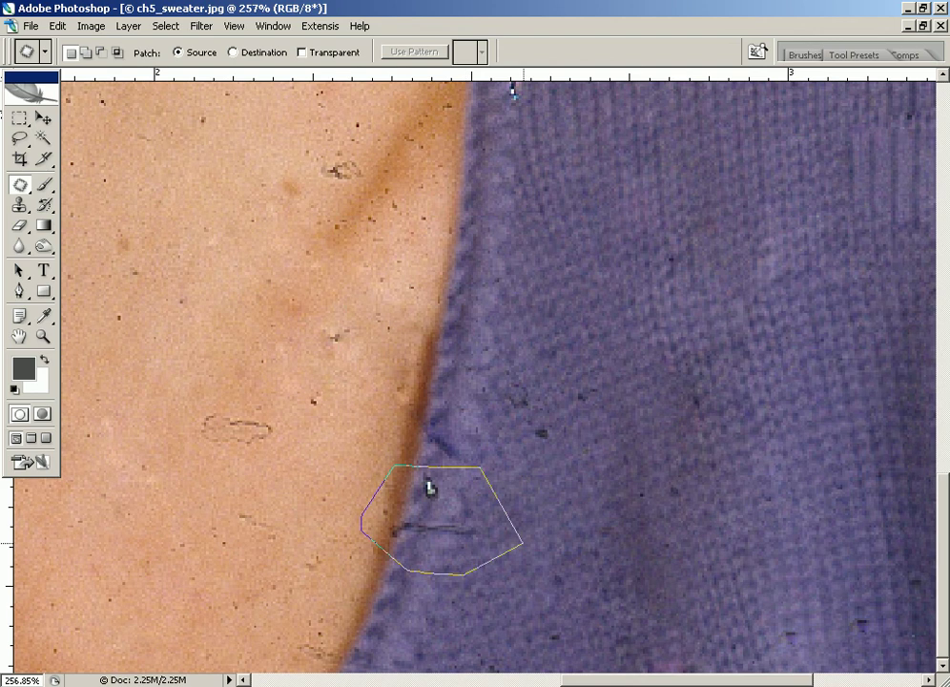
drag(463, 519, 422, 628)
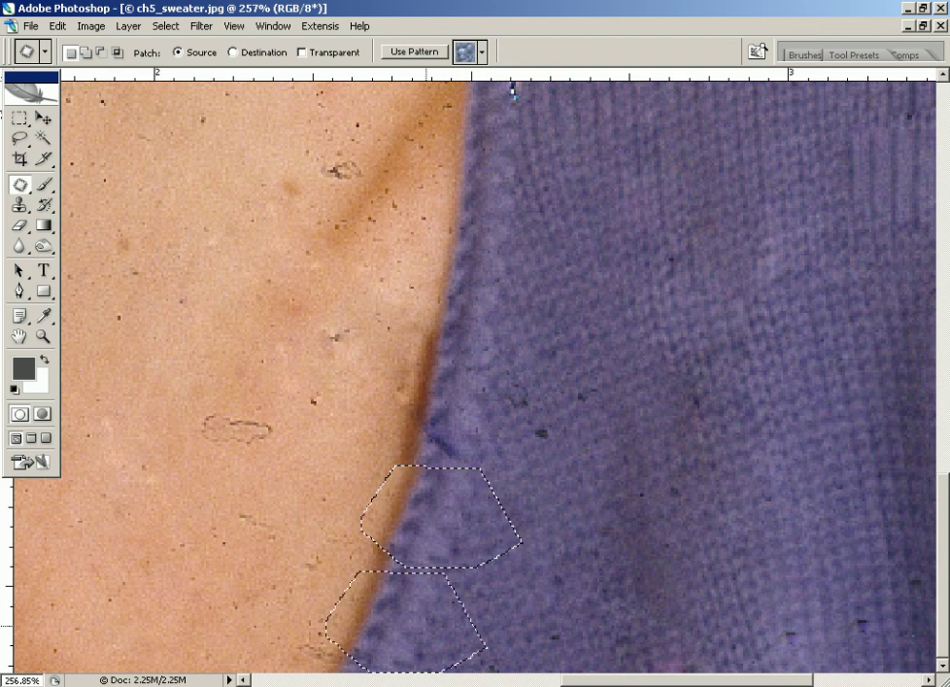
key(ctrl+d)
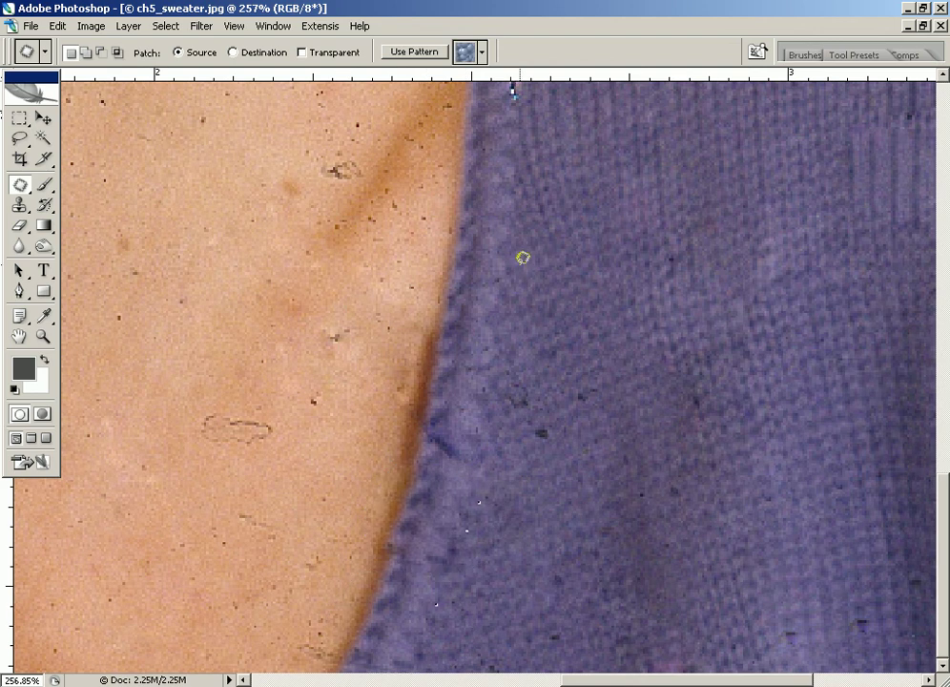
drag(470, 208, 405, 439)
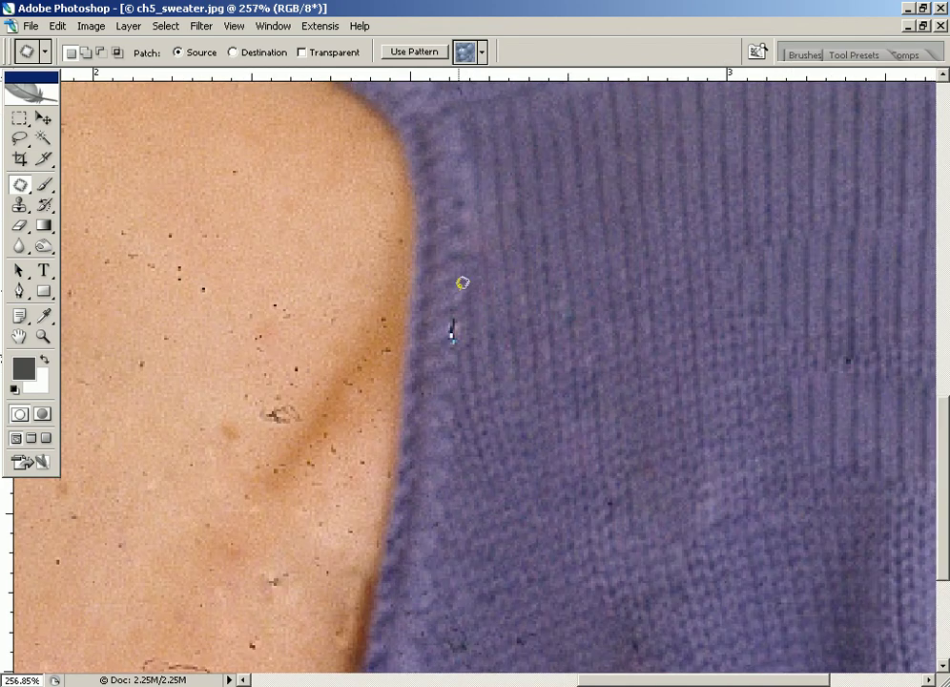
mouse_move(461, 288)
mouse_down()
mouse_move(484, 359)
mouse_move(458, 315)
mouse_move(466, 282)
mouse_up()
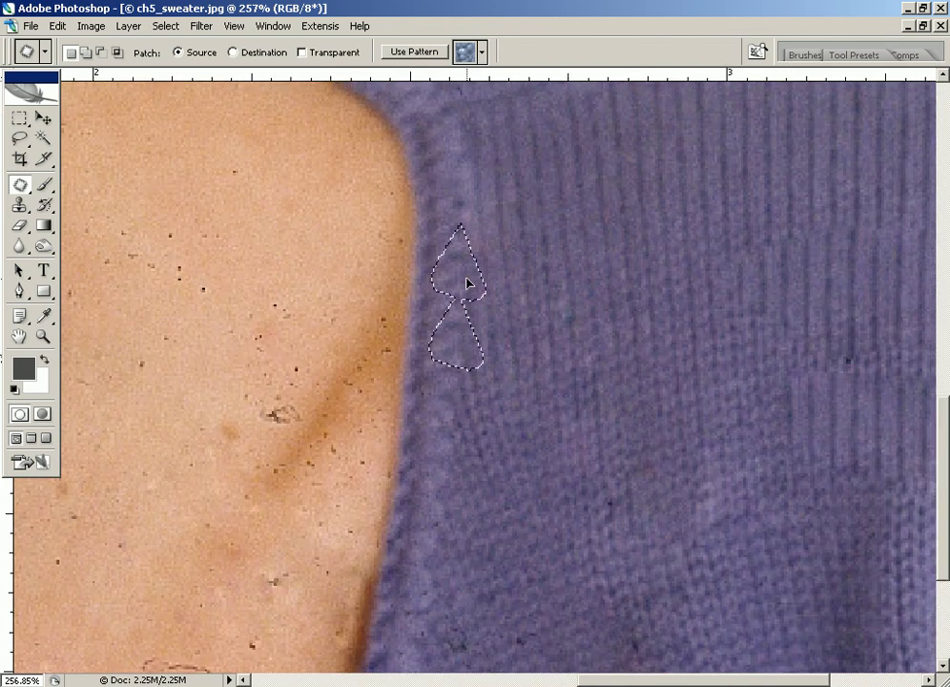
click(464, 269)
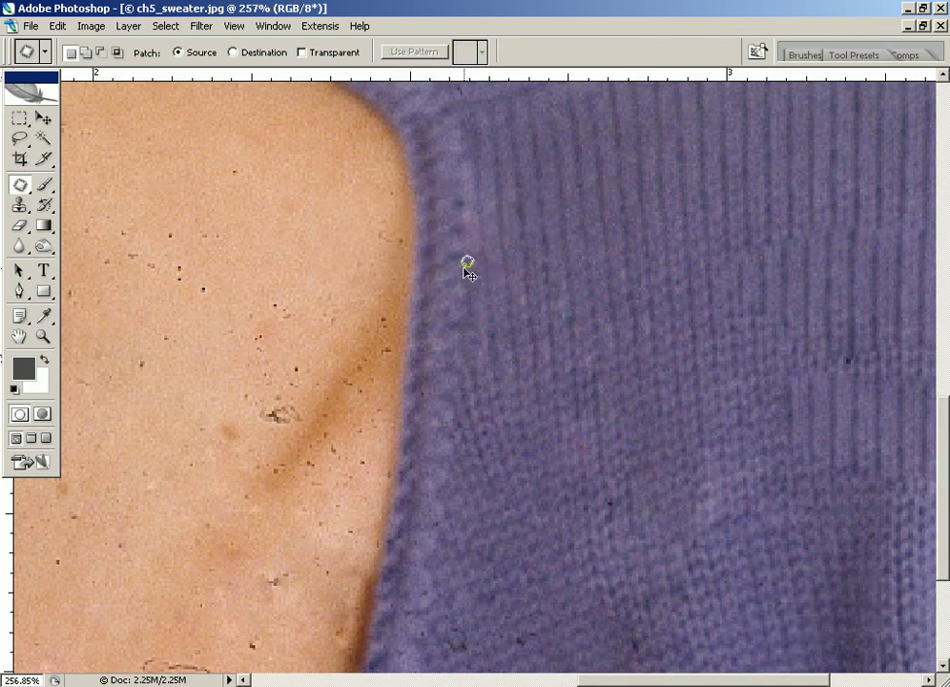
key(ctrl+minus)
key(ctrl+minus)
key(ctrl+minus)
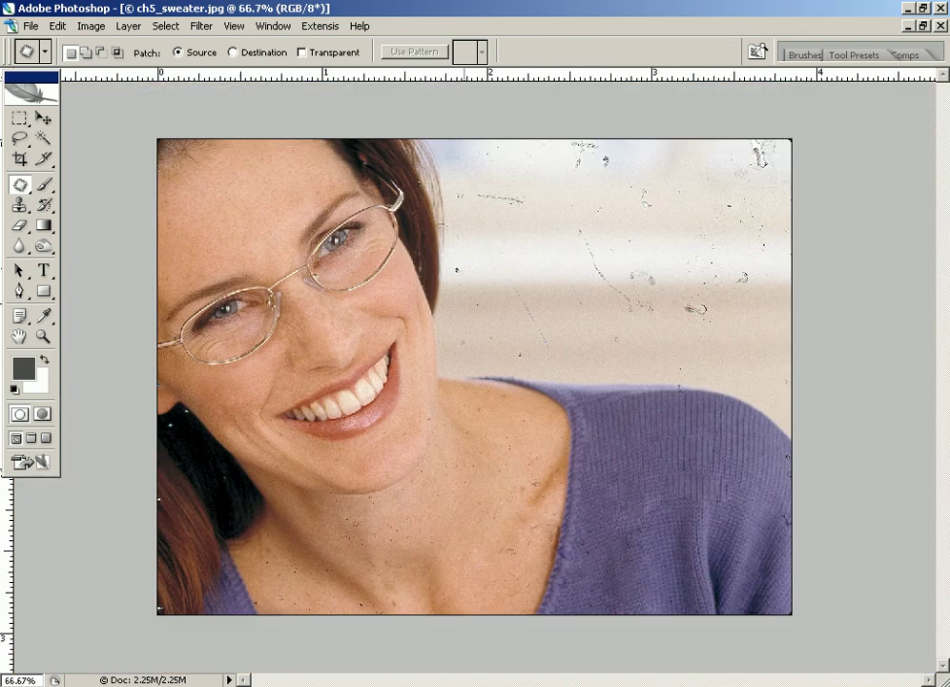
Magnify the speckled neck skin and show the healing tools flyout from the Patch tool icon
key(ctrl+plus)
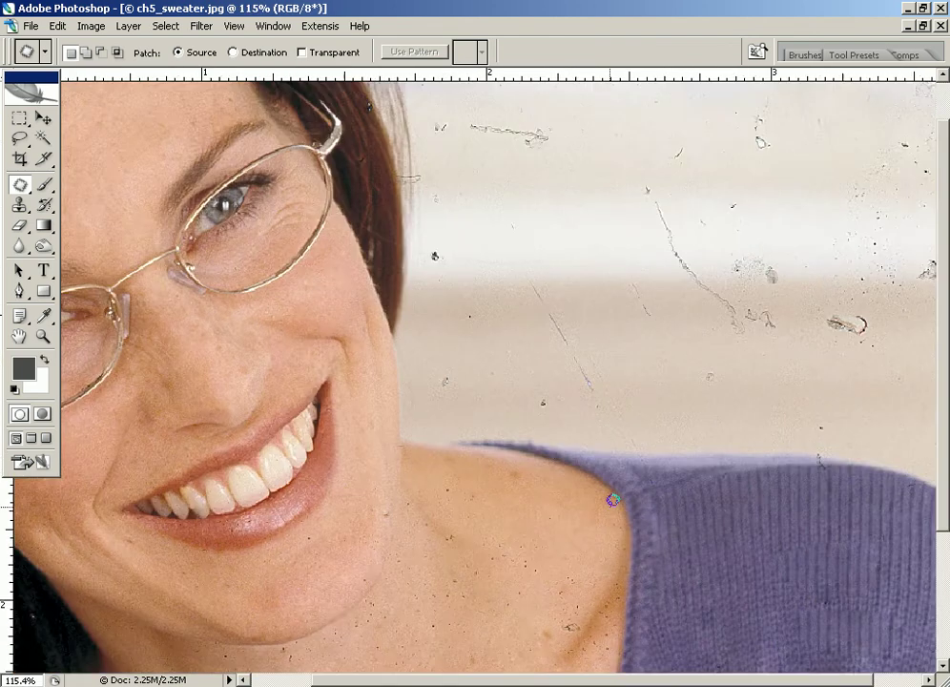
key(ctrl+minus)
key(ctrl+minus)
key(ctrl+minus)
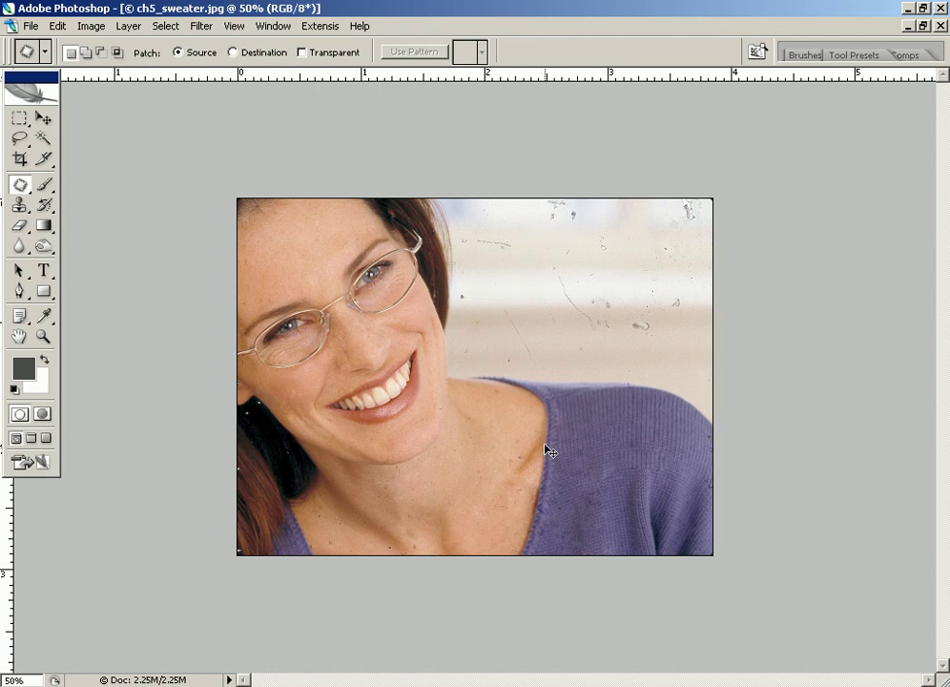
drag(392, 407, 503, 555)
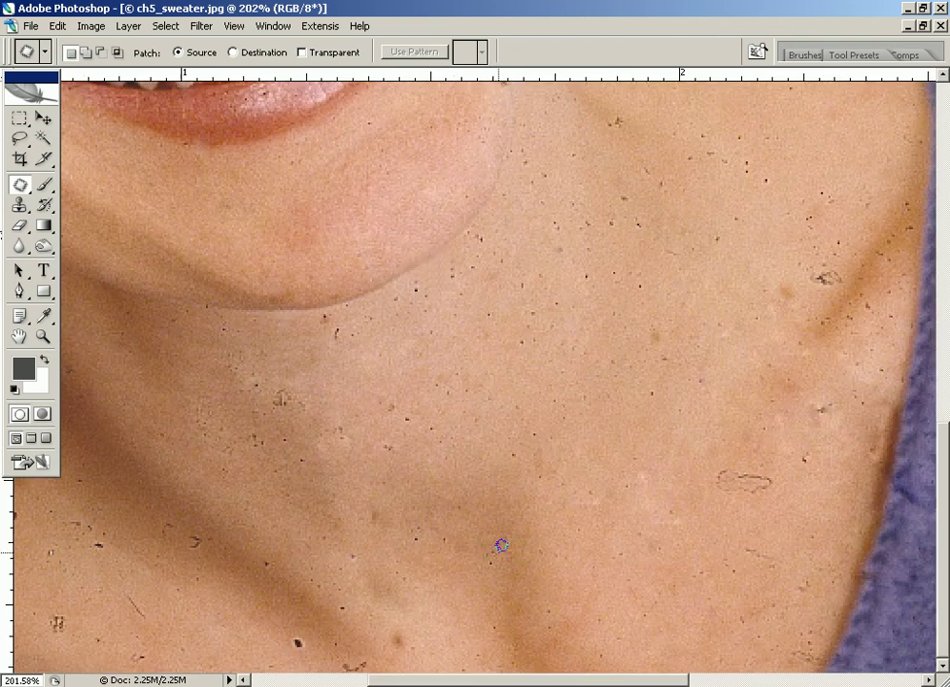
right_click(24, 188)
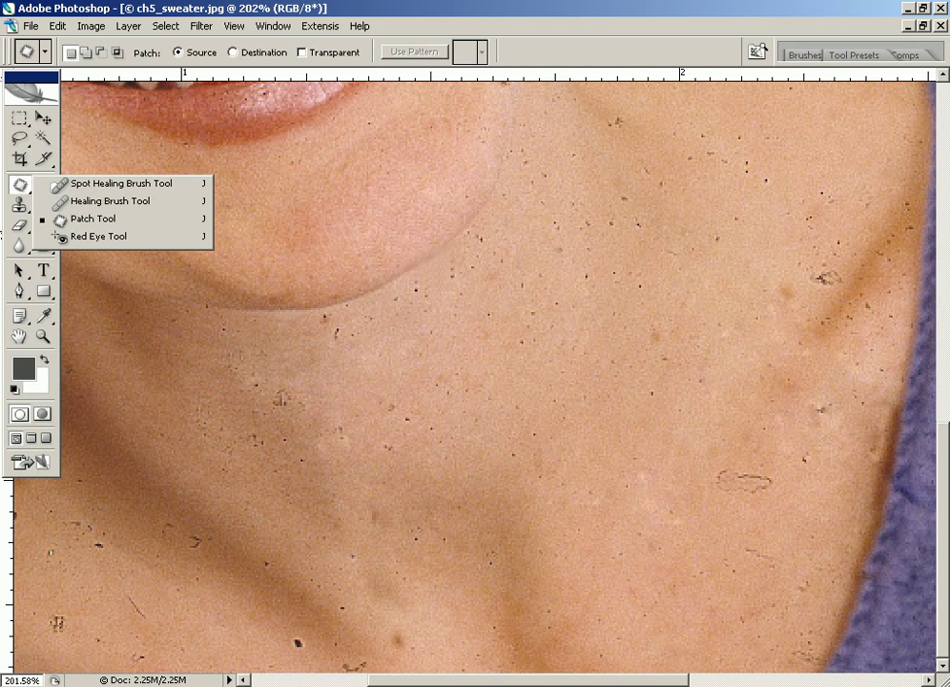
Switch to the Healing Brush, sample clean skin, and heal the specks on the neck and below the jawline
click(105, 201)
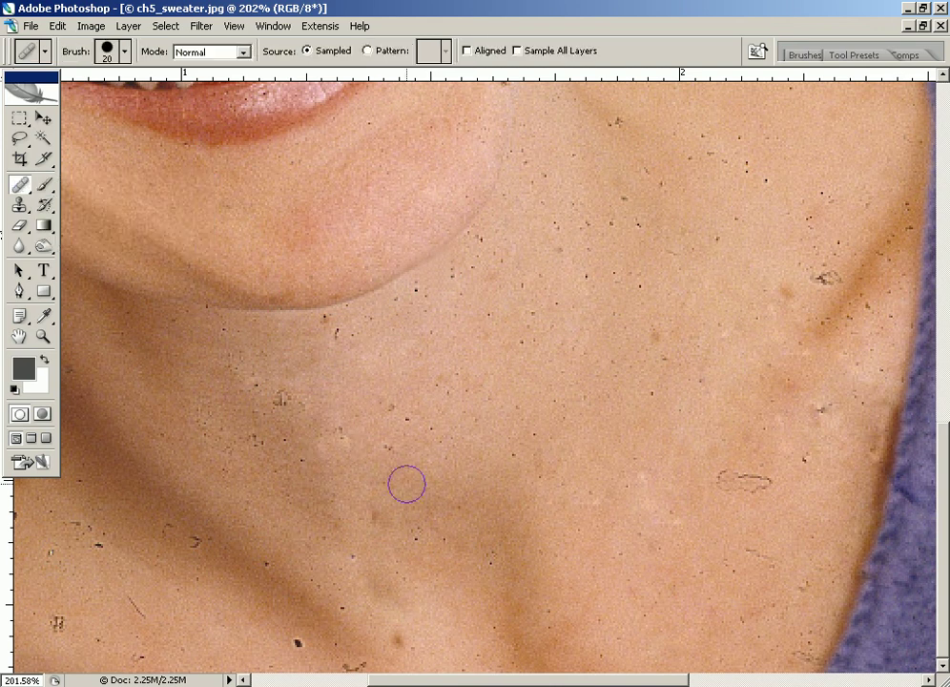
alt+click(434, 491)
alt+click(372, 441)
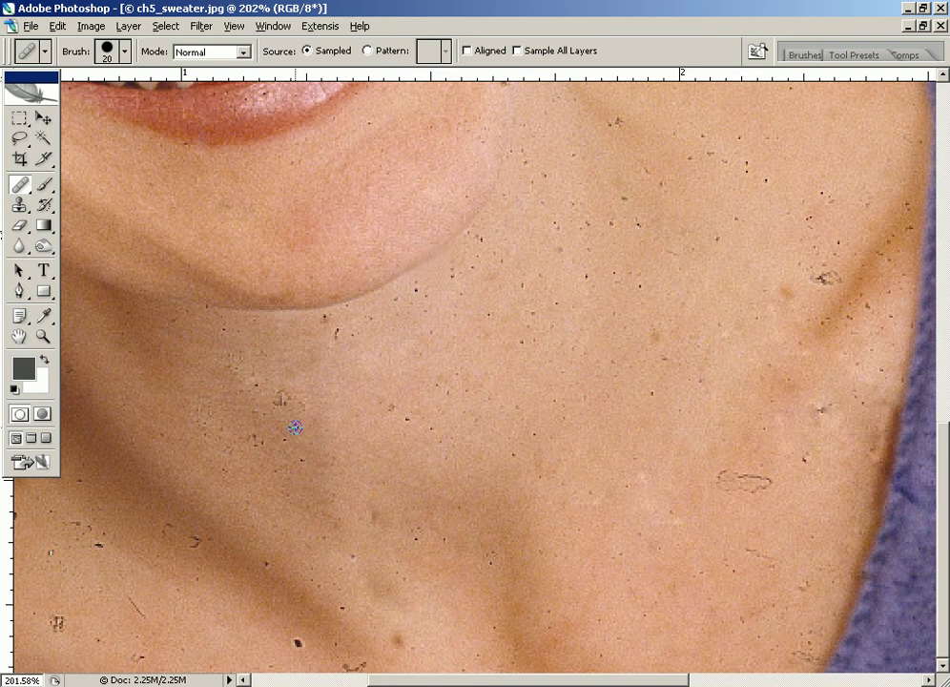
click(286, 401)
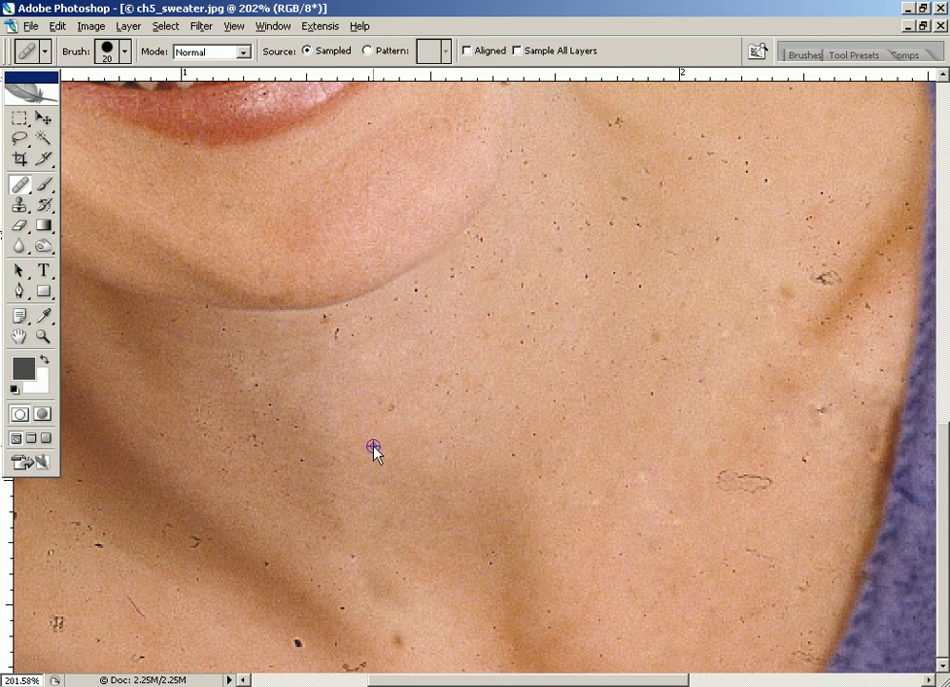
click(381, 403)
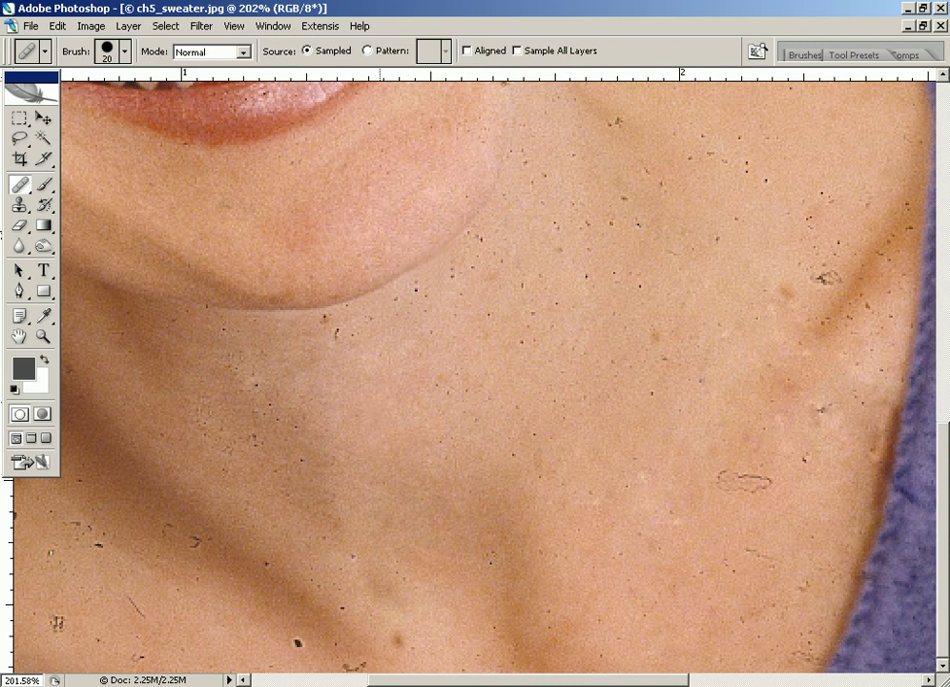
click(328, 328)
Heal the blemishes on the left neck and the lower-neck speck from resampled skin, then zoom out
alt+click(208, 365)
click(256, 386)
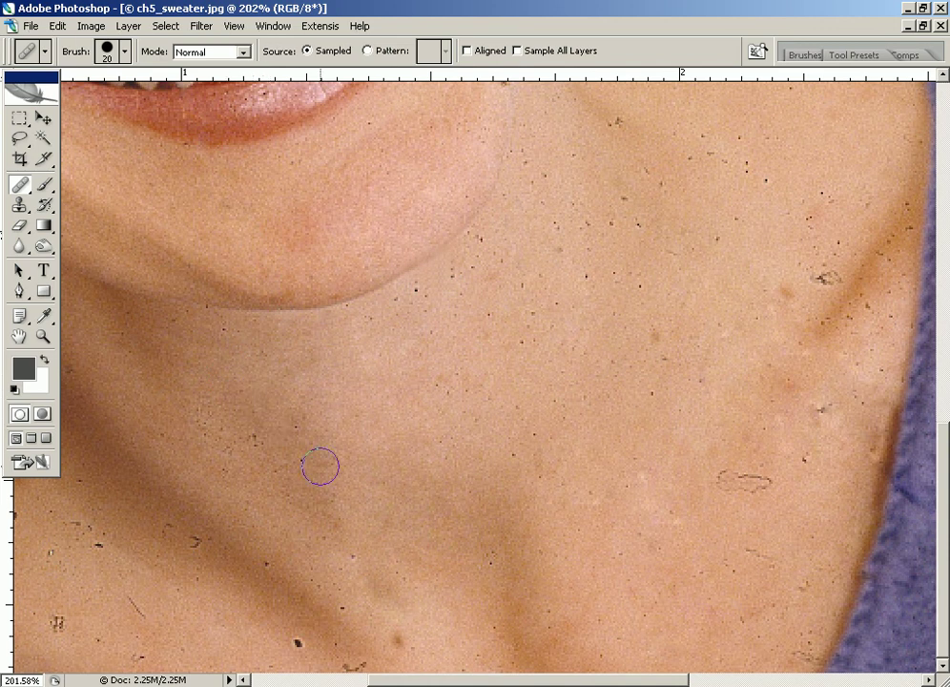
click(271, 424)
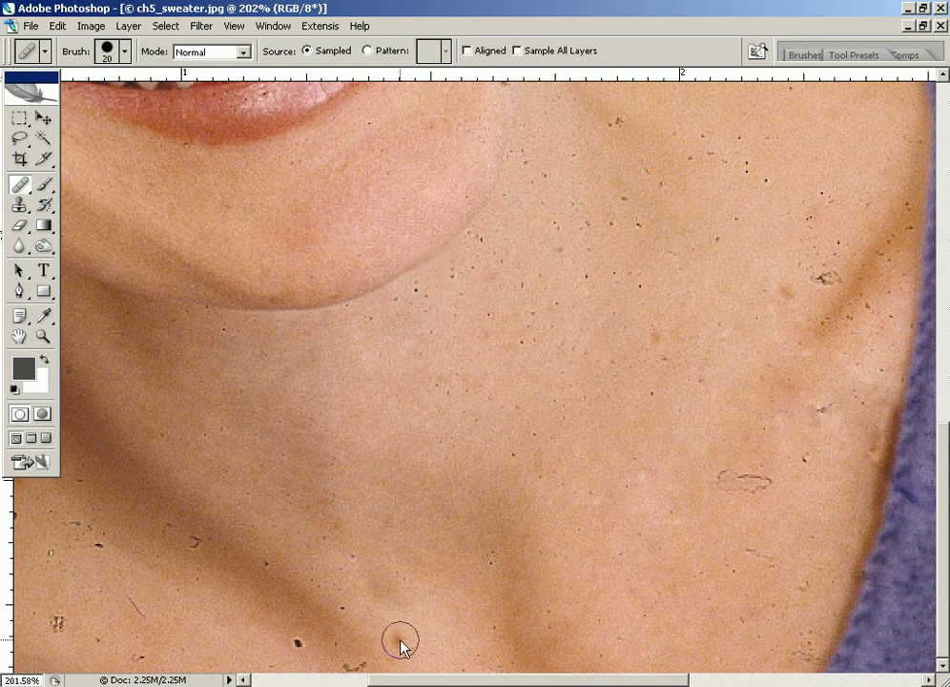
alt+click(428, 628)
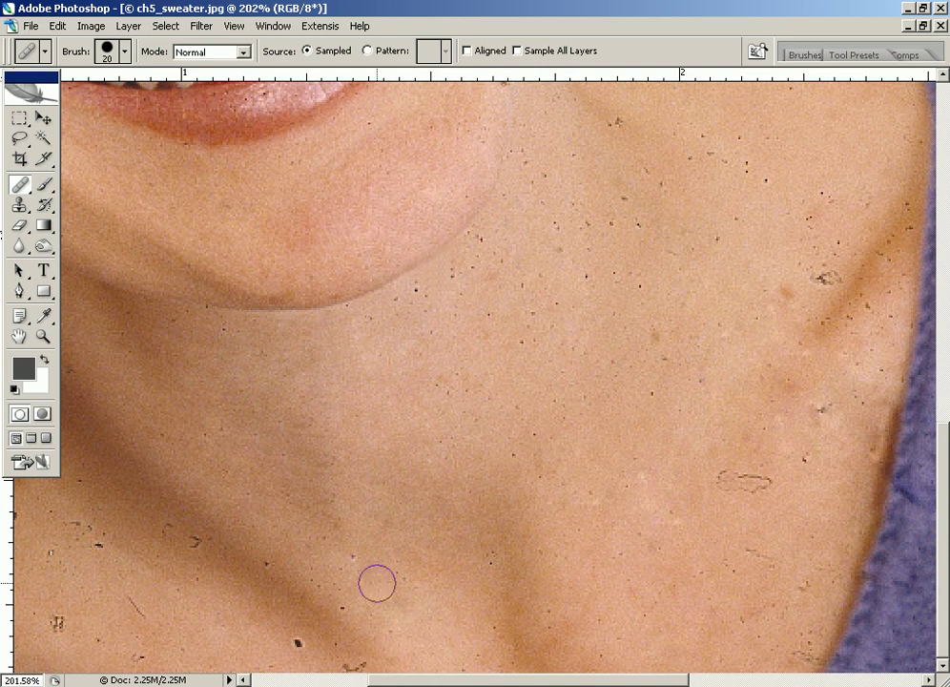
click(354, 553)
key(ctrl+minus)
key(ctrl+minus)
key(ctrl+minus)
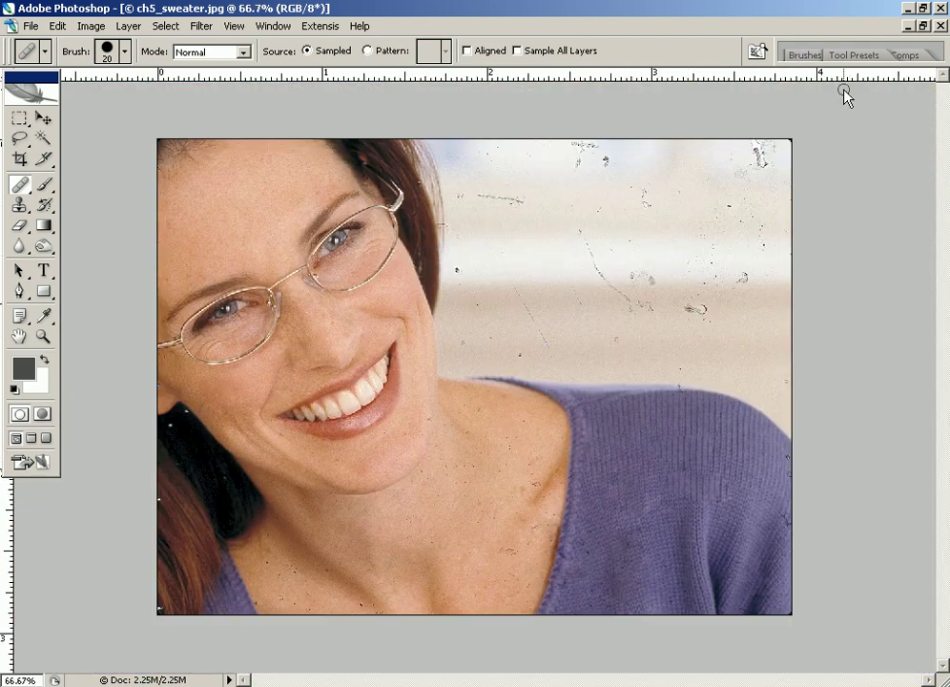
Float the portrait window and duplicate the image as 'ch5_sweater copy'
click(921, 26)
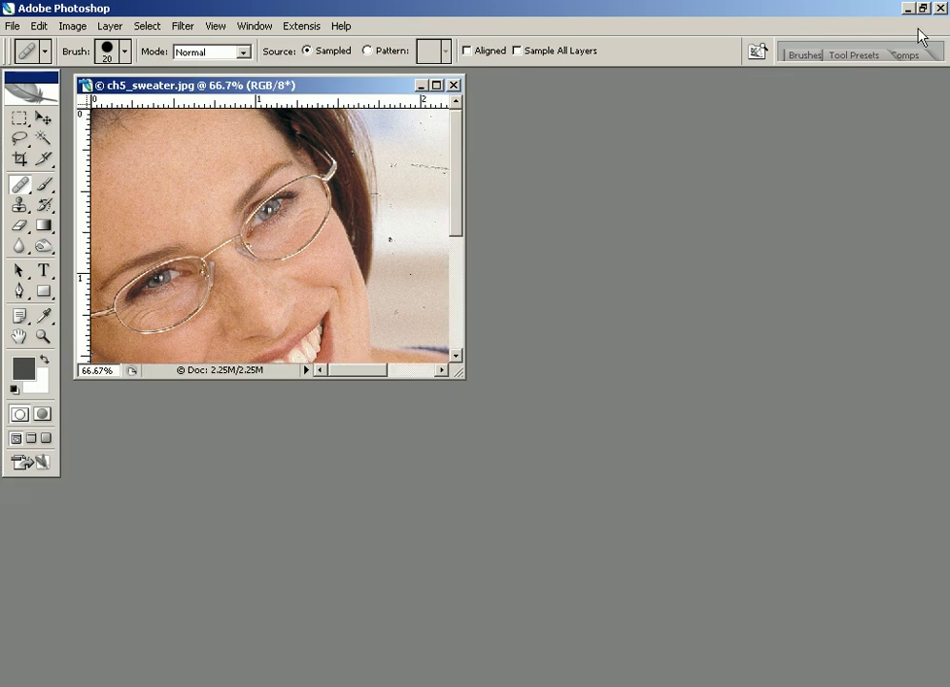
key(ctrl+minus)
key(ctrl+minus)
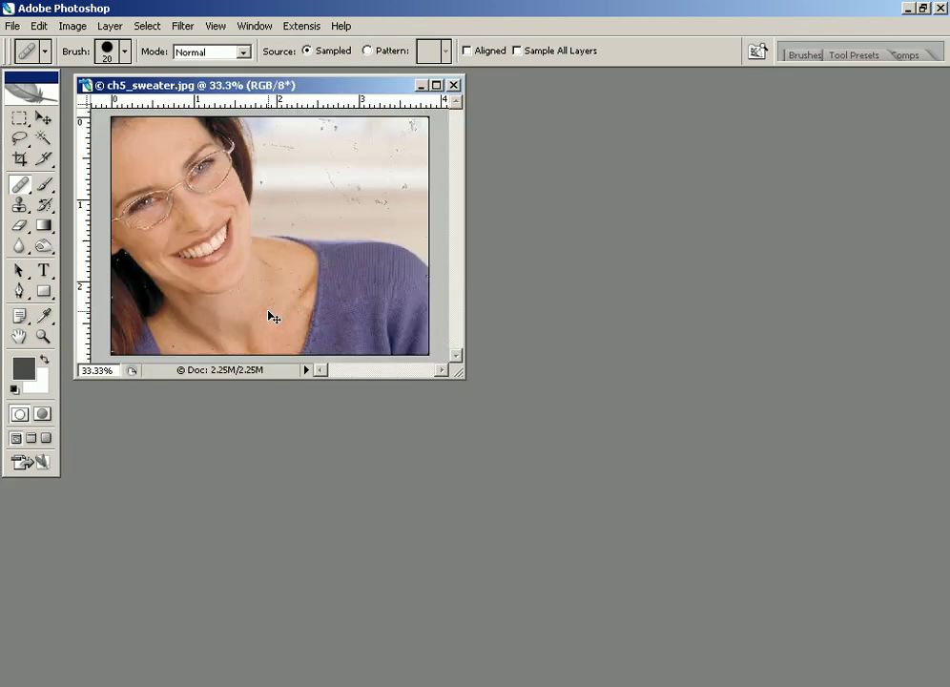
click(73, 26)
click(96, 94)
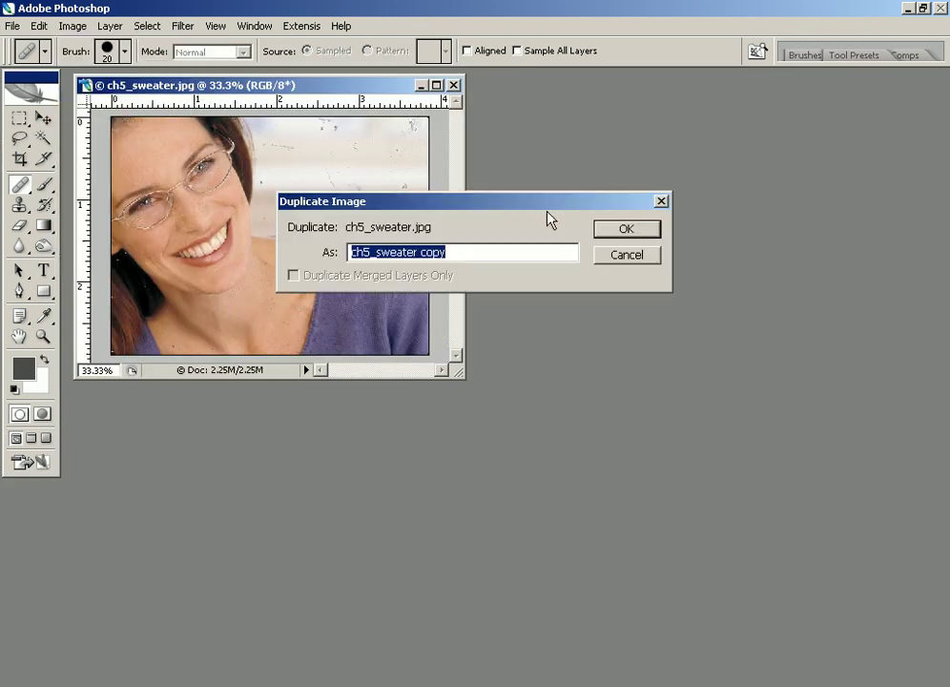
key(Return)
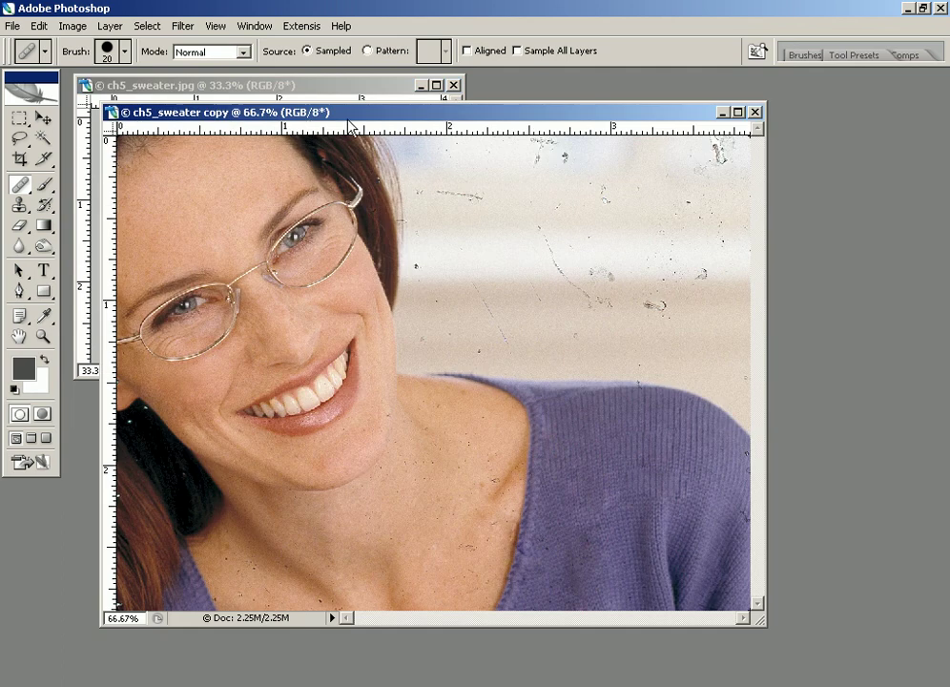
Place the 33.3% copy window beside the original portrait and make the original active
drag(286, 112, 532, 142)
click(268, 146)
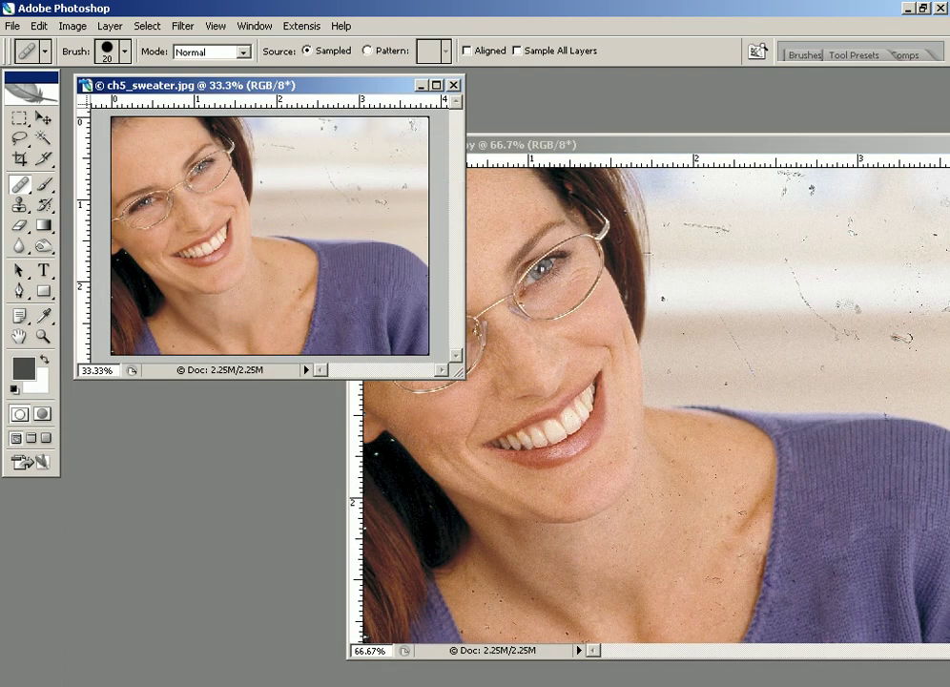
click(520, 237)
key(ctrl+minus)
key(ctrl+minus)
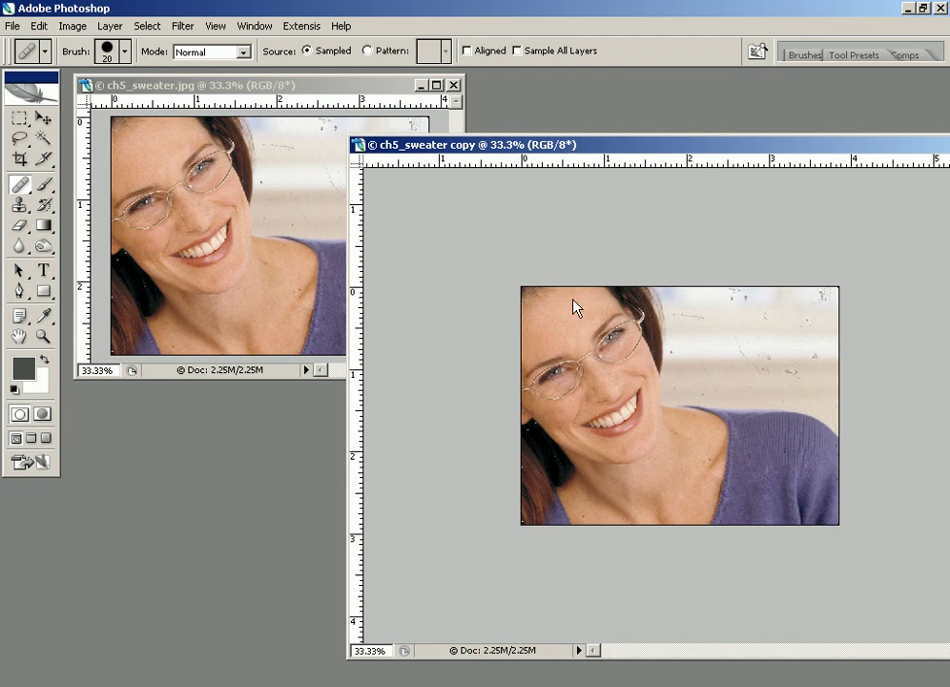
mouse_move(441, 144)
mouse_down()
mouse_move(656, 308)
mouse_move(554, 117)
mouse_up()
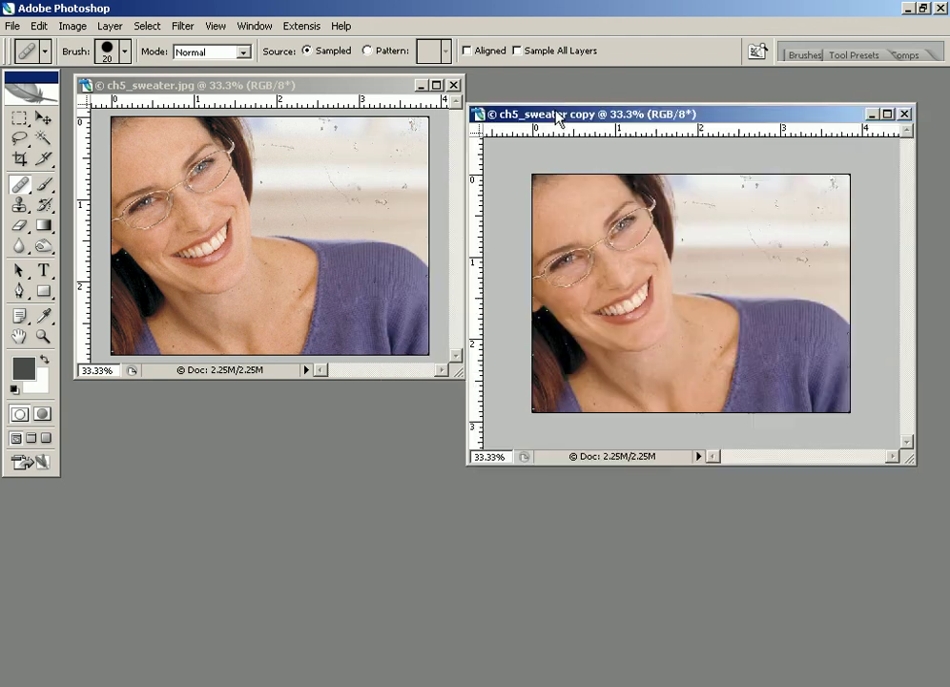
click(246, 152)
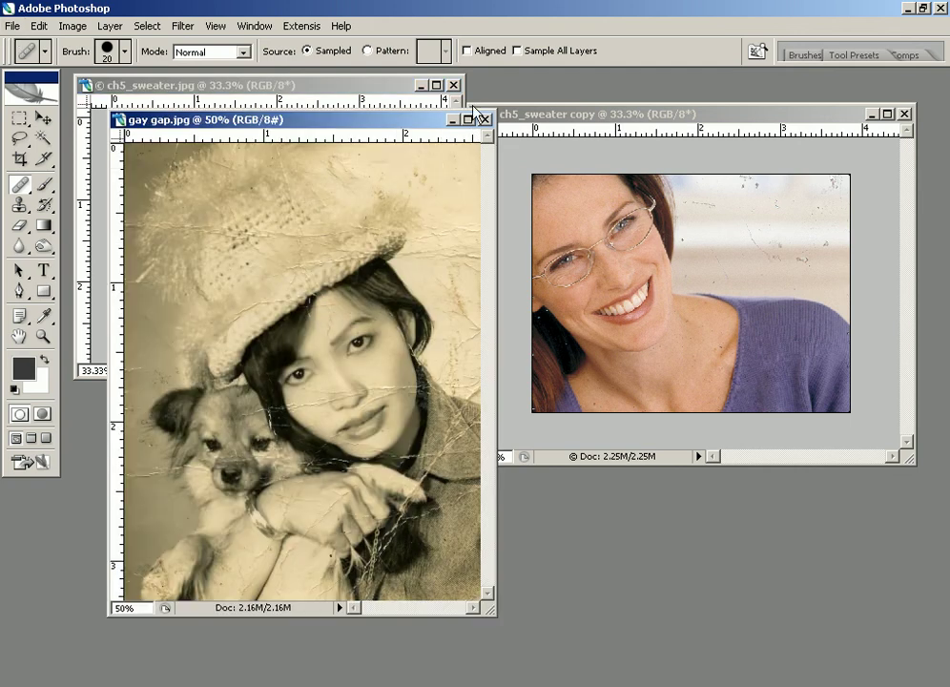
Maximize gay gap.jpg, zoom to 200% on the girl's face, and select the Patch Tool
click(468, 119)
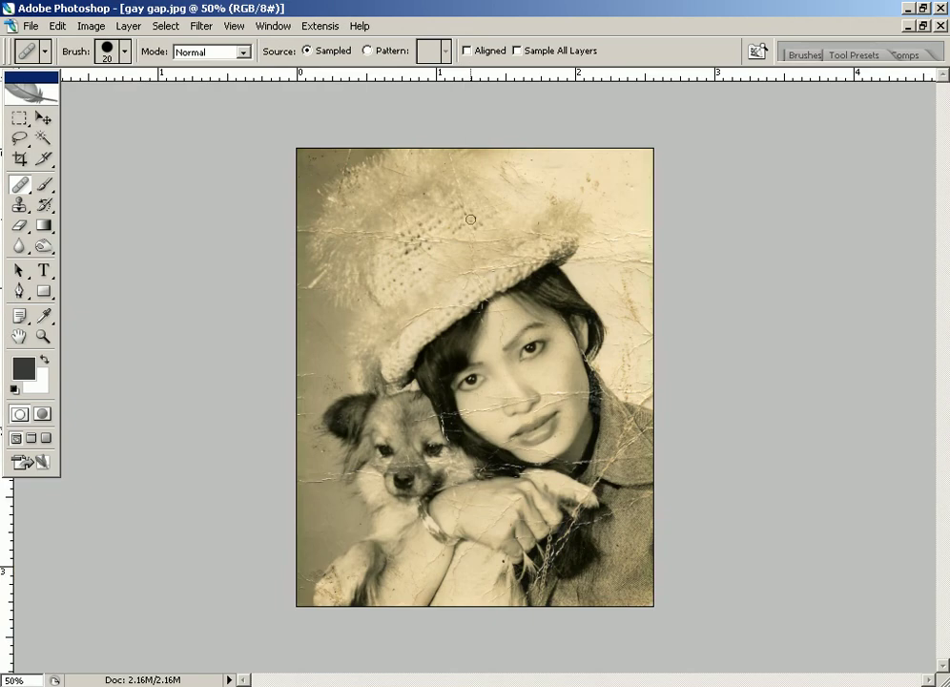
ctrl+click(526, 384)
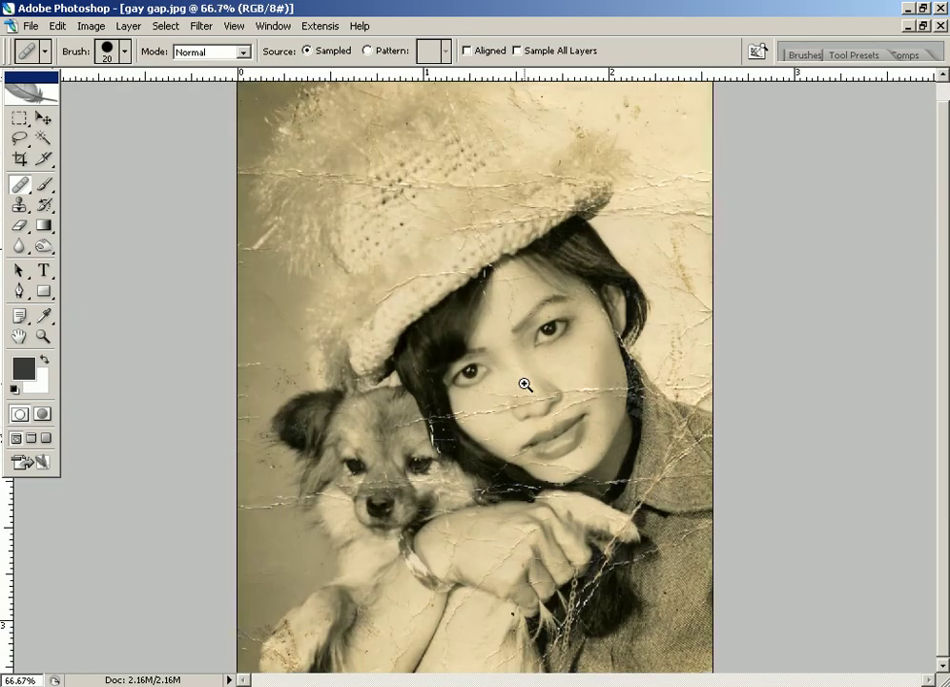
ctrl+click(526, 383)
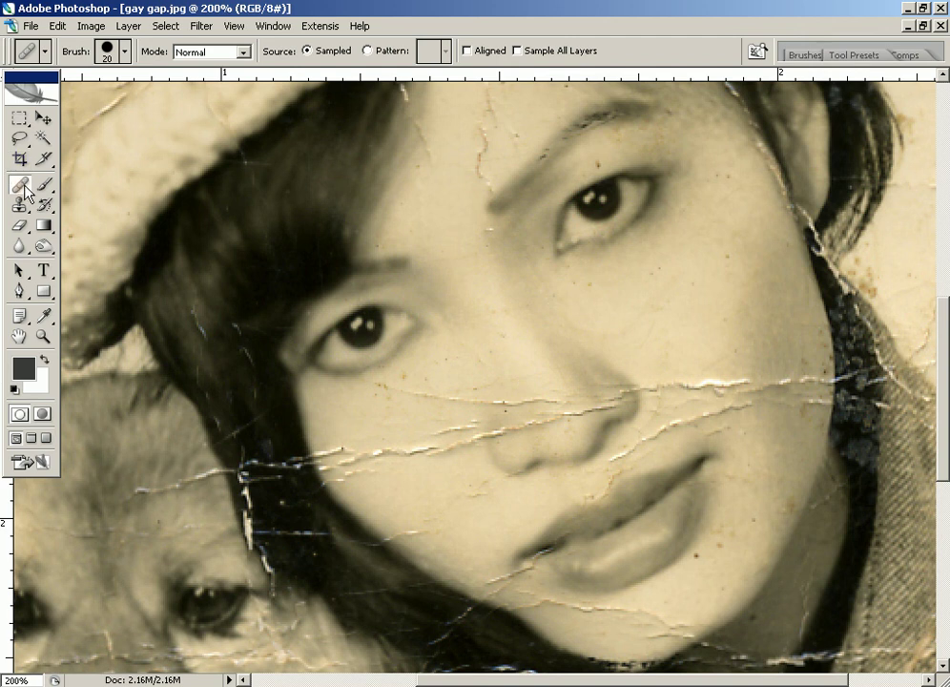
drag(25, 189, 81, 218)
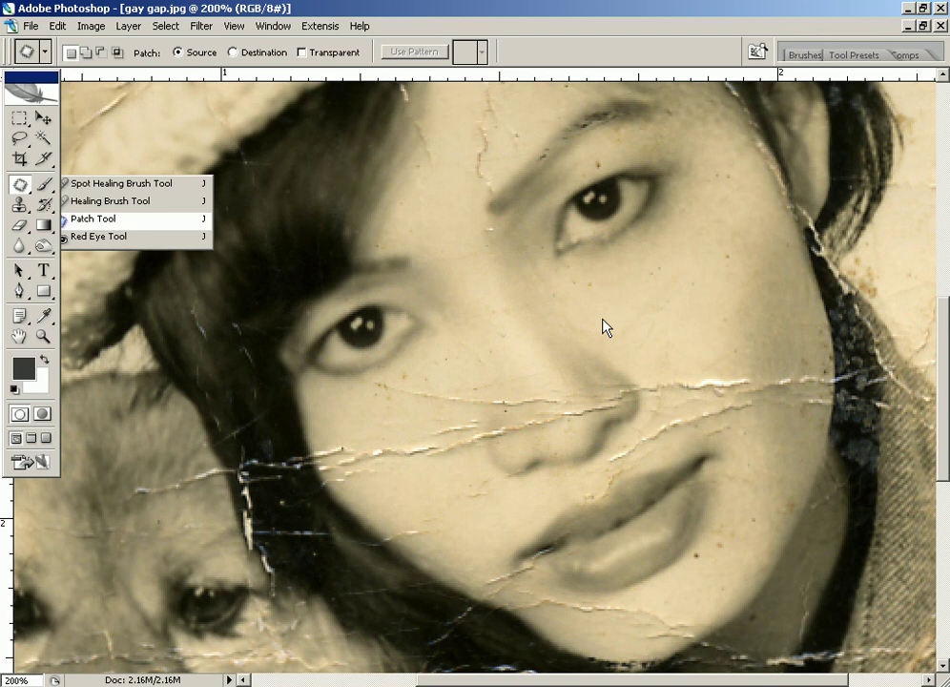
Patch the first crack under the girl's eye with clean skin from just below
drag(287, 335, 549, 449)
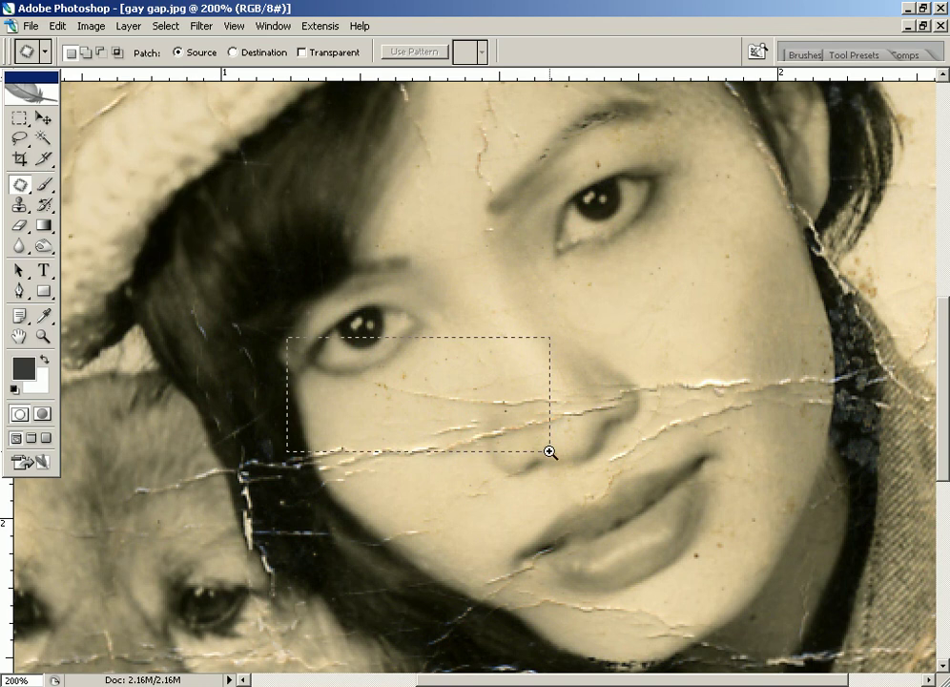
drag(430, 321, 266, 341)
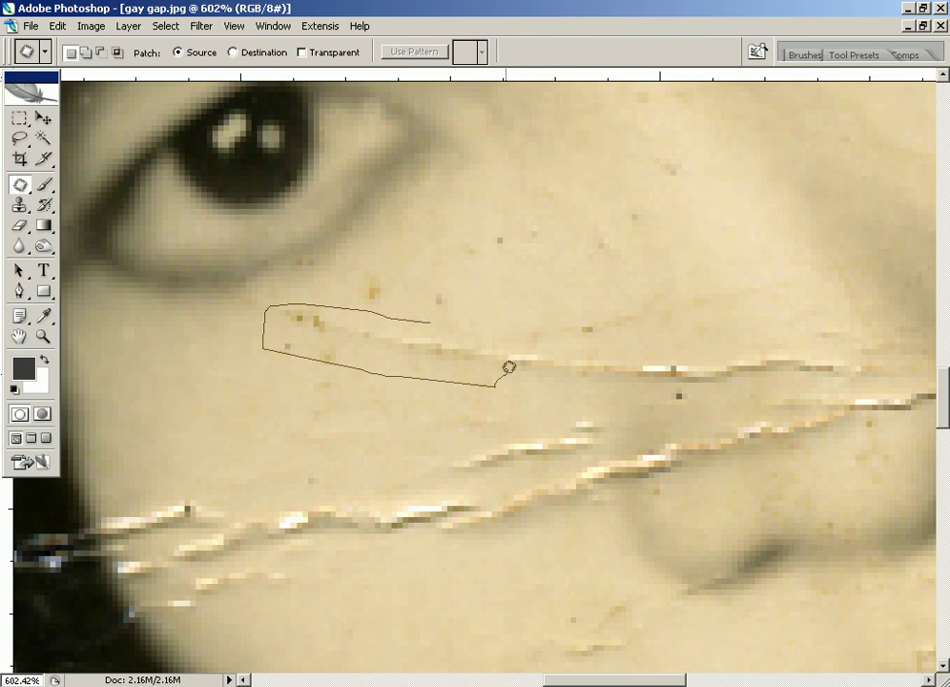
drag(265, 341, 499, 336)
drag(440, 351, 379, 432)
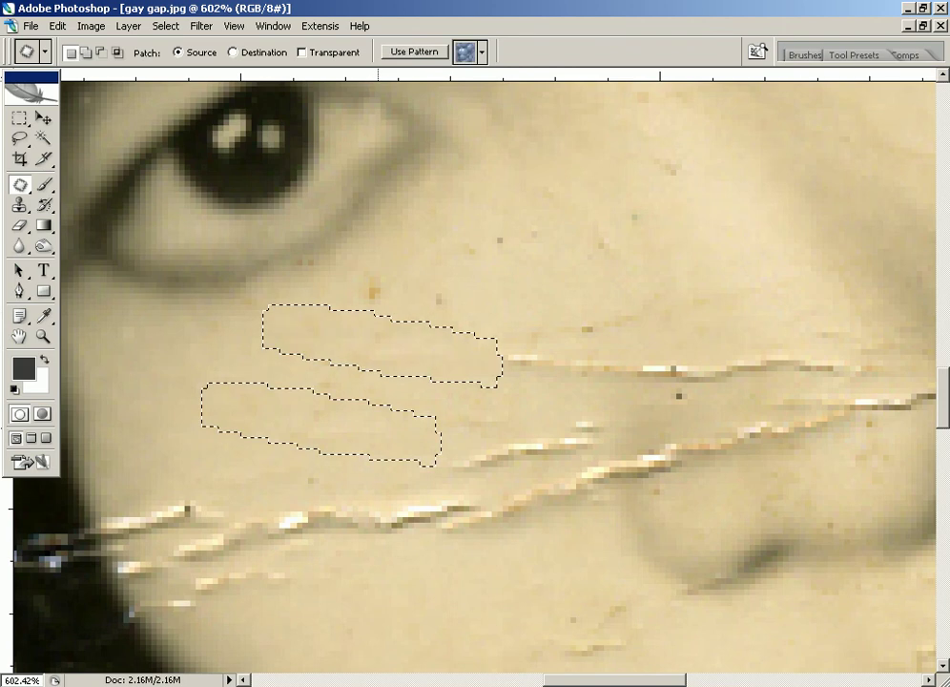
key(ctrl+d)
Patch a second cheek crack with nearby clean skin, then zoom back out
mouse_move(553, 342)
mouse_down()
mouse_move(692, 356)
mouse_move(681, 337)
mouse_up()
drag(622, 392, 468, 430)
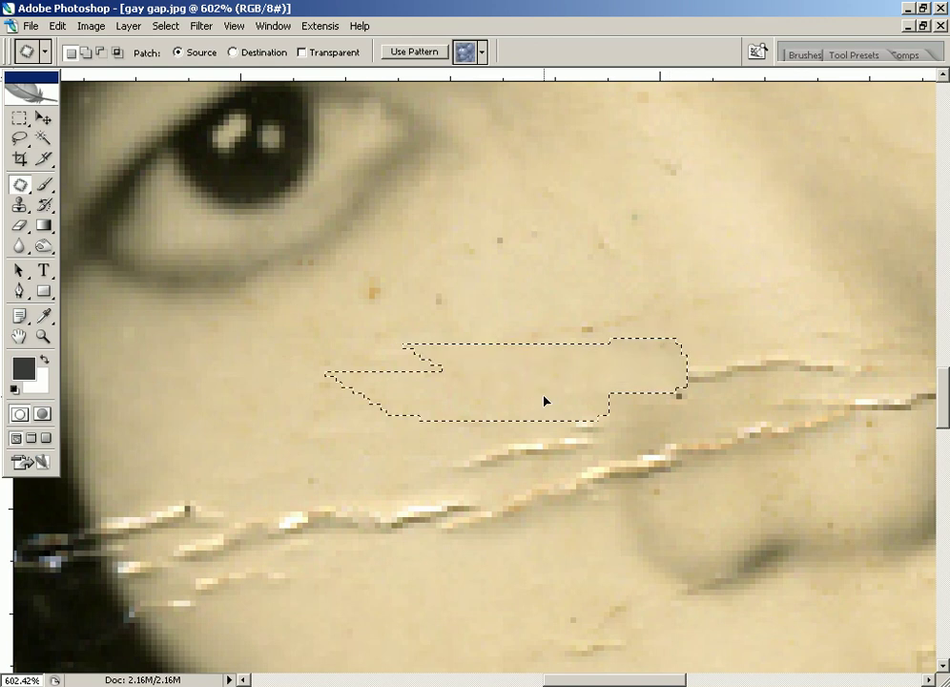
key(ctrl+d)
mouse_move(462, 350)
mouse_down()
mouse_move(307, 403)
mouse_move(463, 374)
mouse_move(380, 464)
mouse_move(500, 304)
mouse_up()
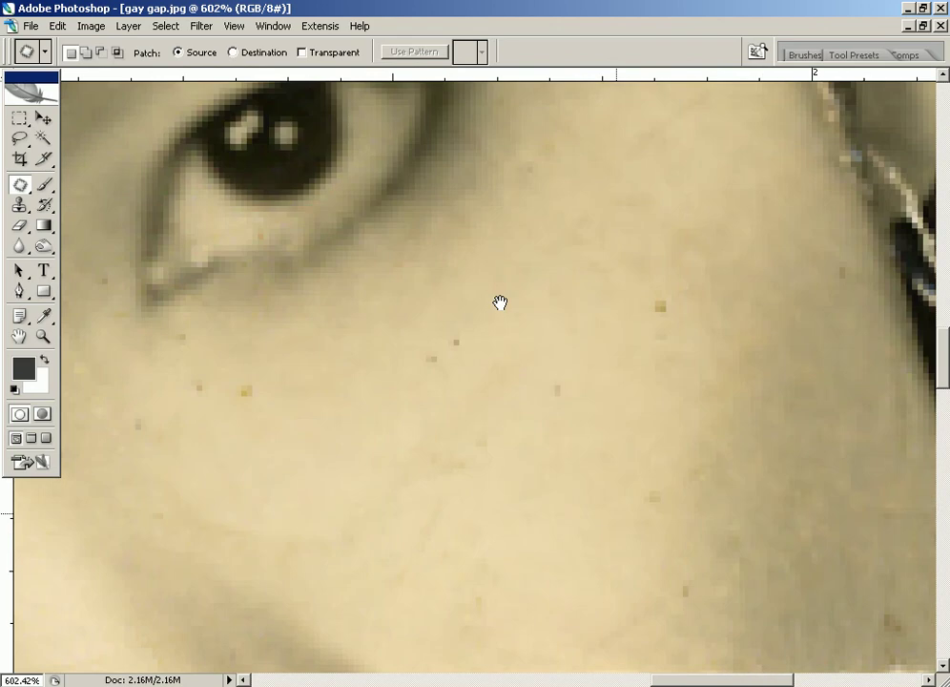
key(ctrl+minus)
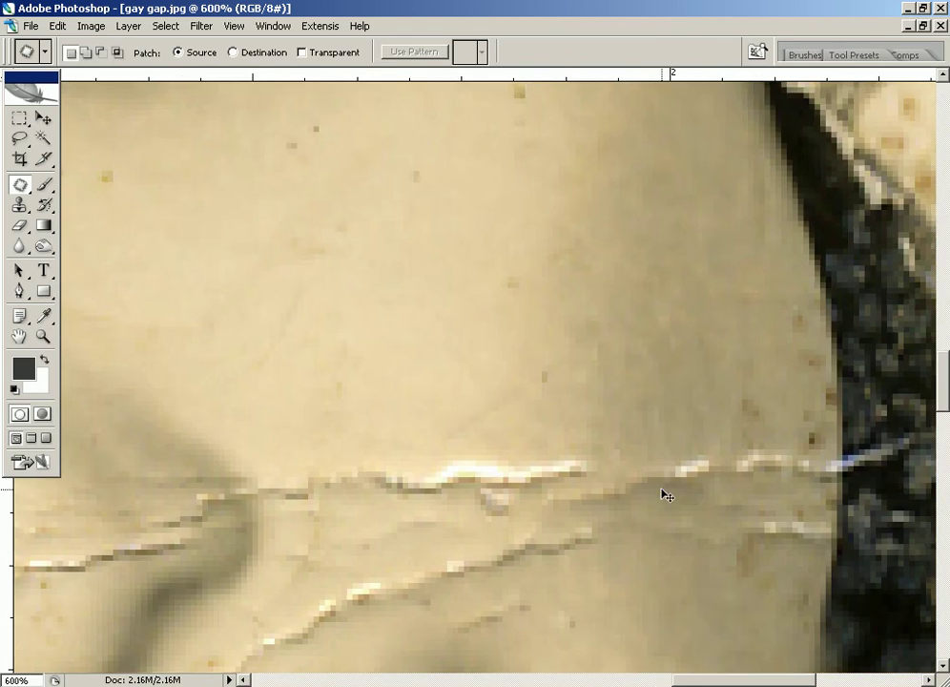
key(ctrl+minus)
key(ctrl+minus)
key(ctrl+minus)
key(ctrl+minus)
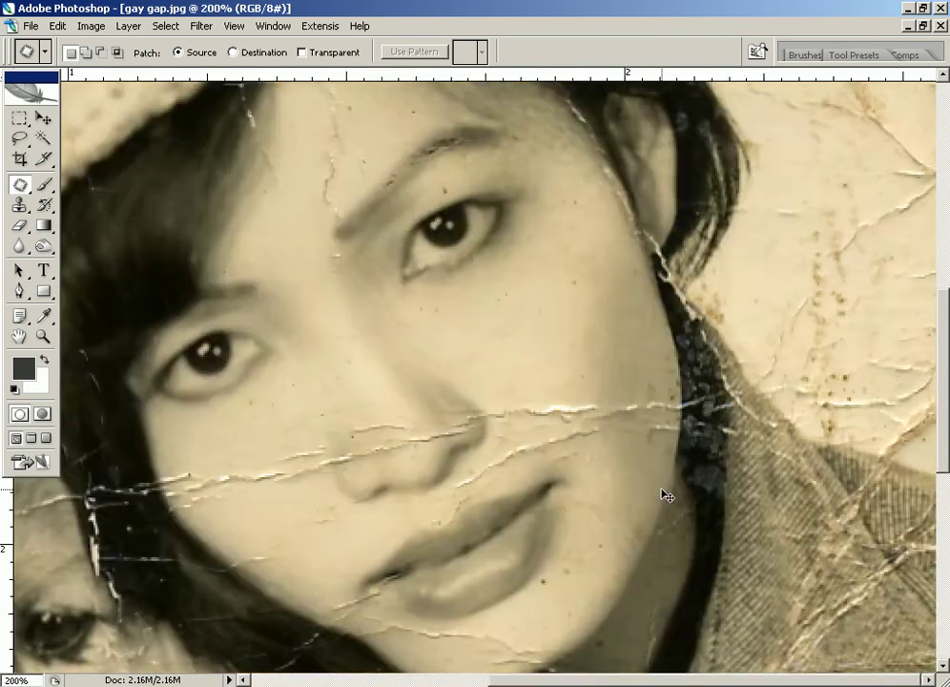
key(ctrl+minus)
key(ctrl+minus)
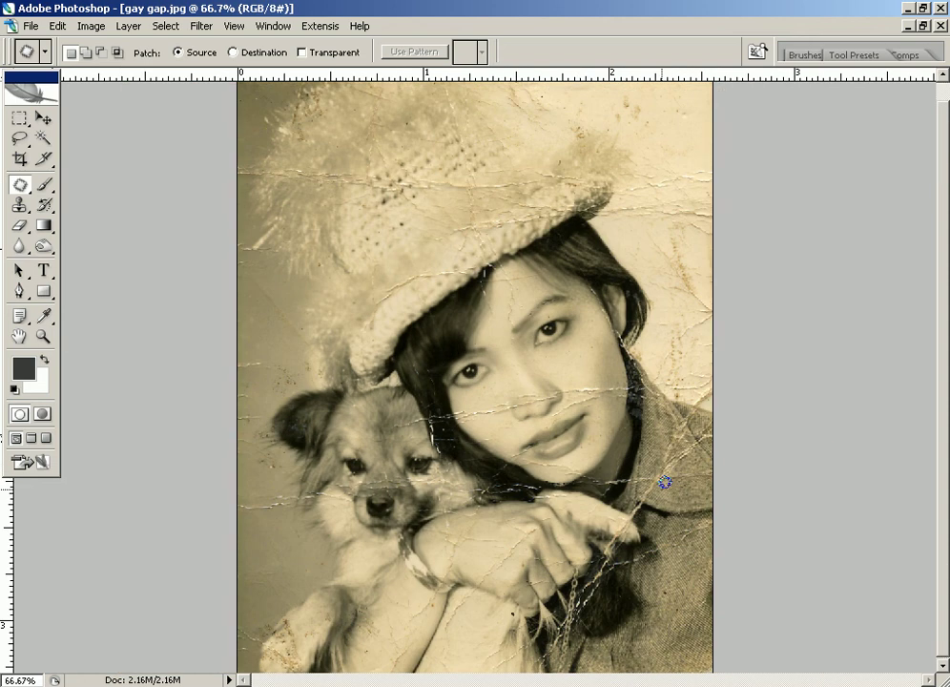